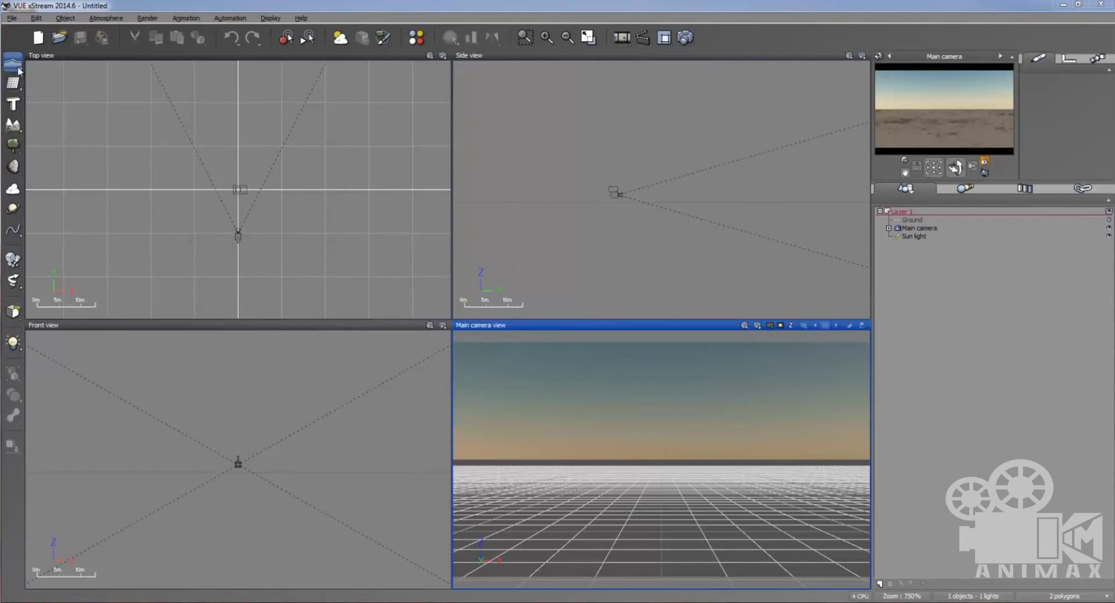
Step: Add an infinite sea plane and render the Main camera view, discarding the oldest renders
{"action": "left_click", "coordinate": [14, 63]}
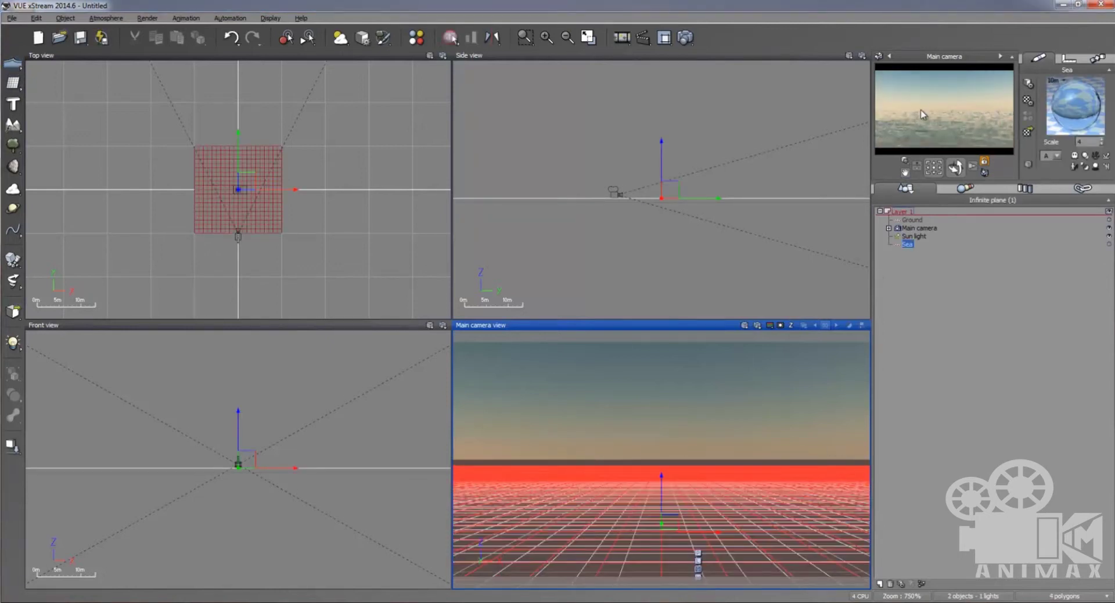
{"action": "right_click", "coordinate": [980, 124]}
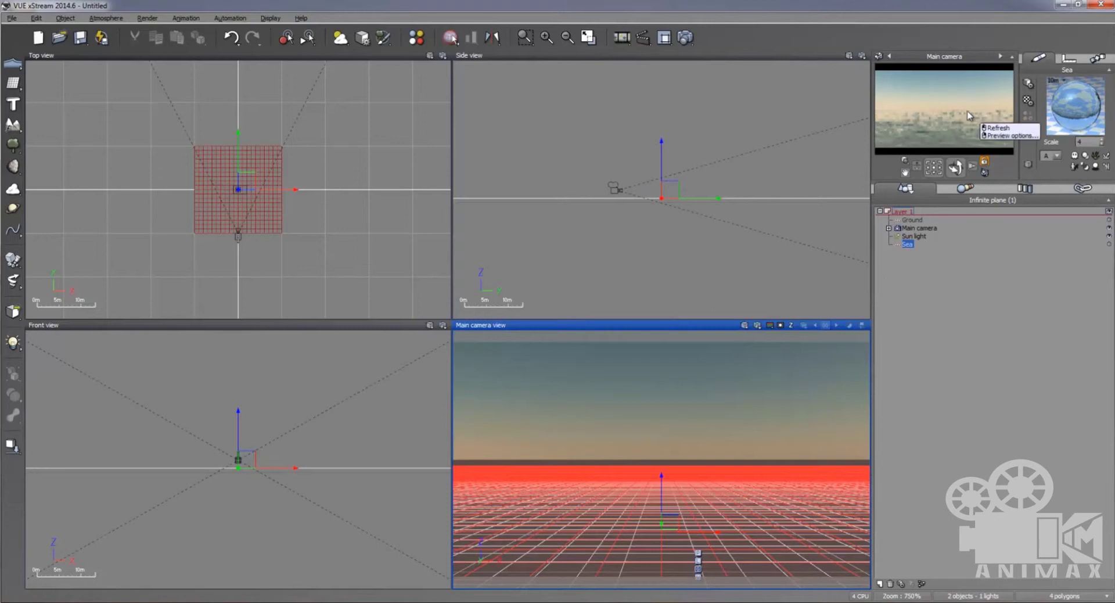
{"action": "left_click", "coordinate": [756, 329]}
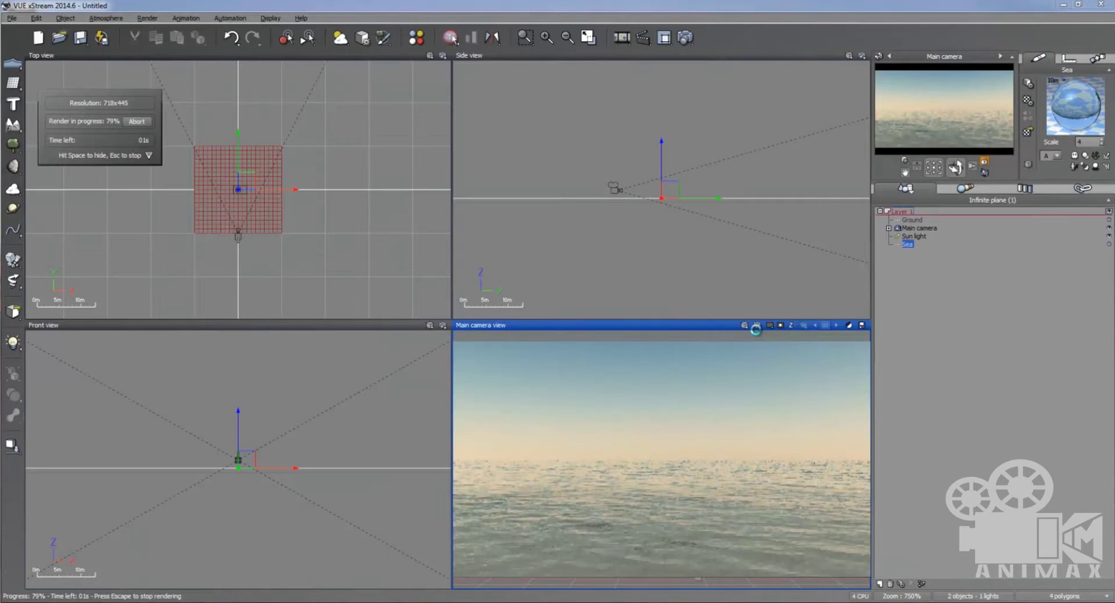
{"action": "left_click", "coordinate": [753, 332]}
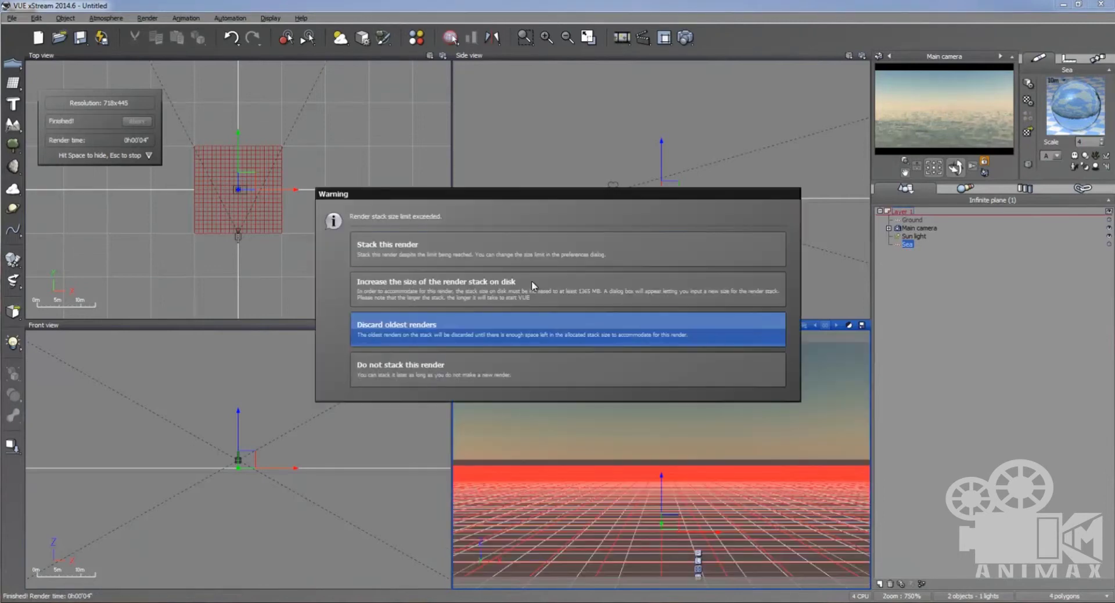
{"action": "left_click", "coordinate": [1090, 393]}
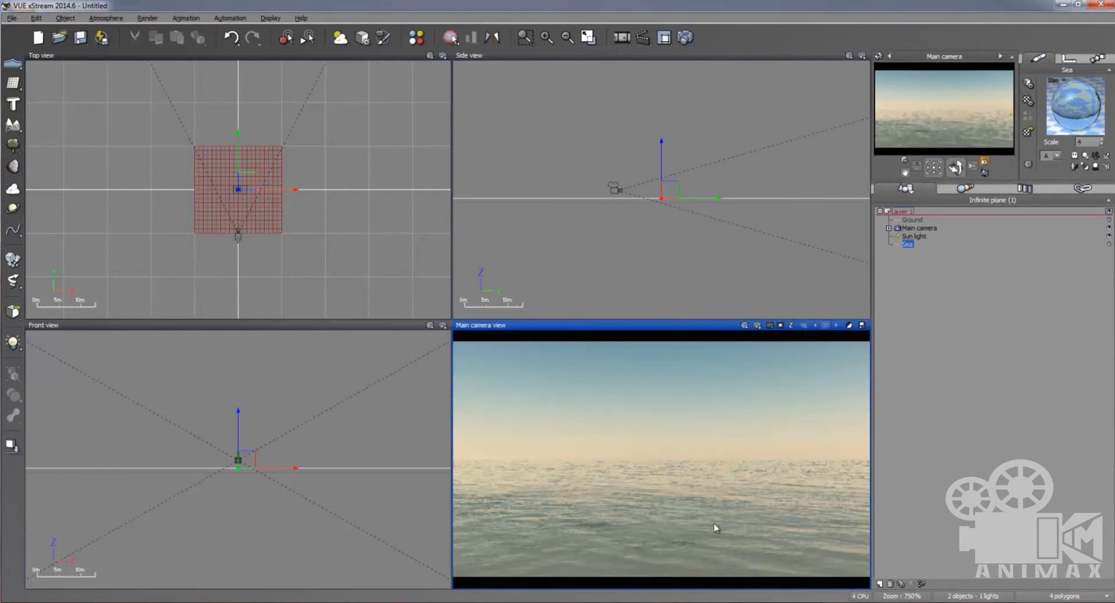
Step: Drag the Ground down below the sea in Side view and re-render the camera view
{"action": "left_click", "coordinate": [910, 221]}
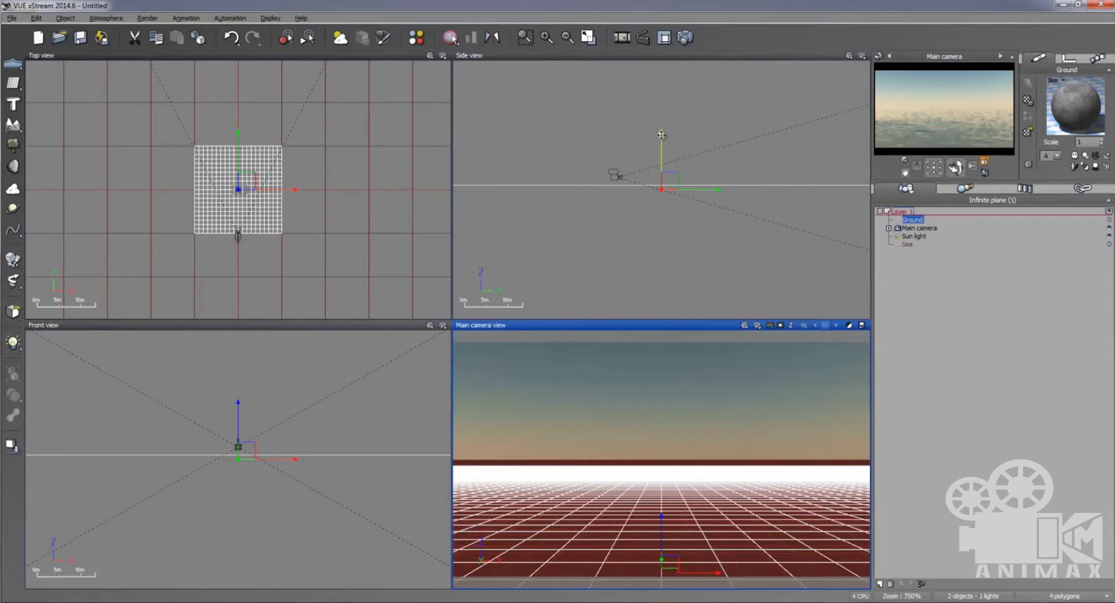
{"action": "left_click_drag", "start_coordinate": [661, 134], "coordinate": [677, 327]}
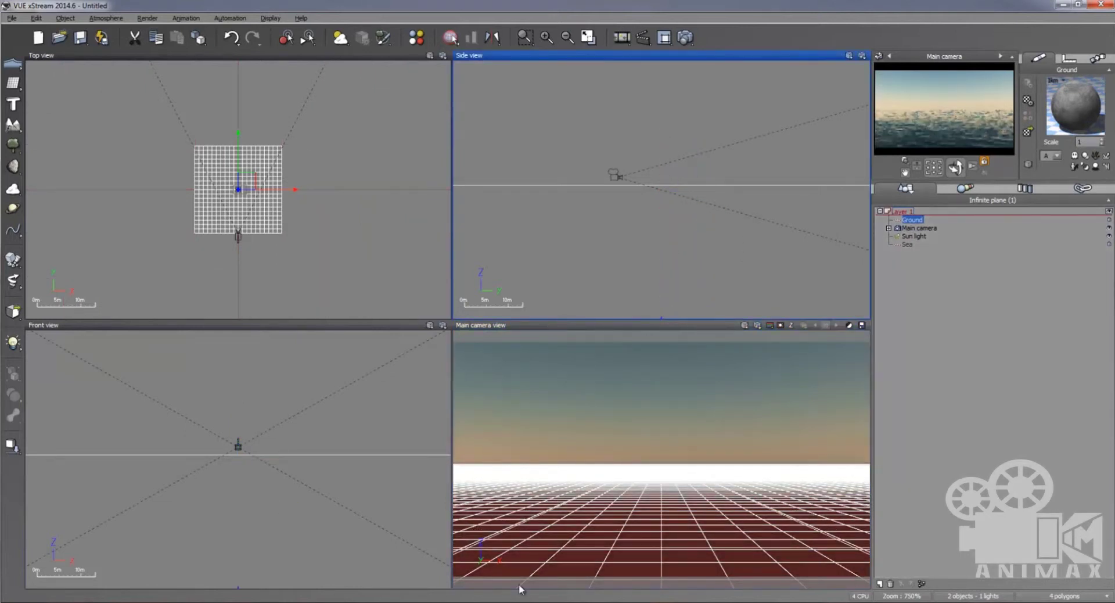
{"action": "left_click", "coordinate": [757, 325]}
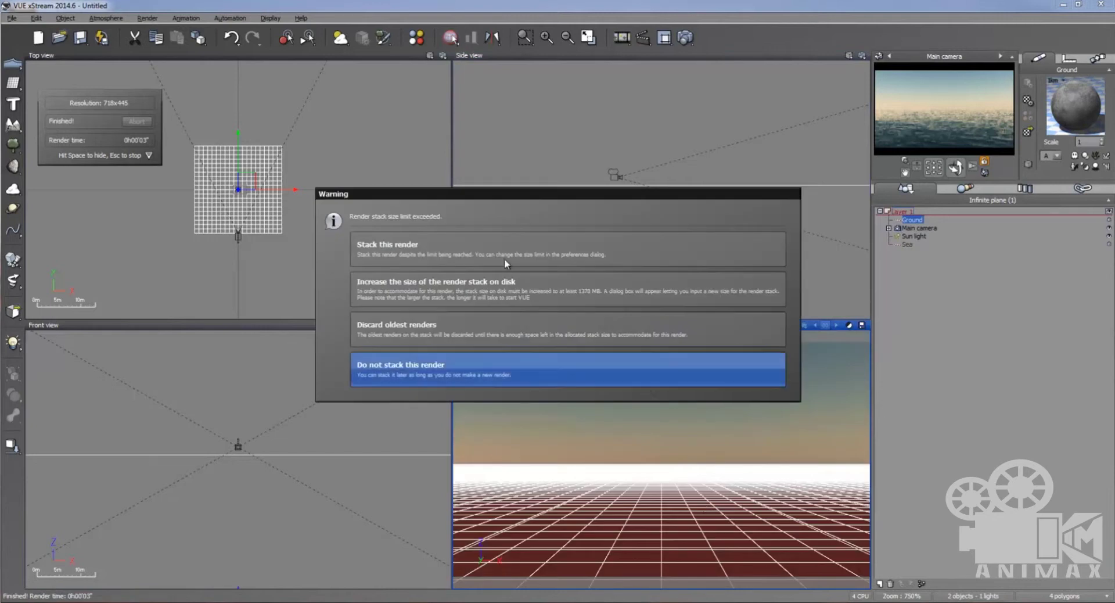
{"action": "left_click", "coordinate": [469, 251]}
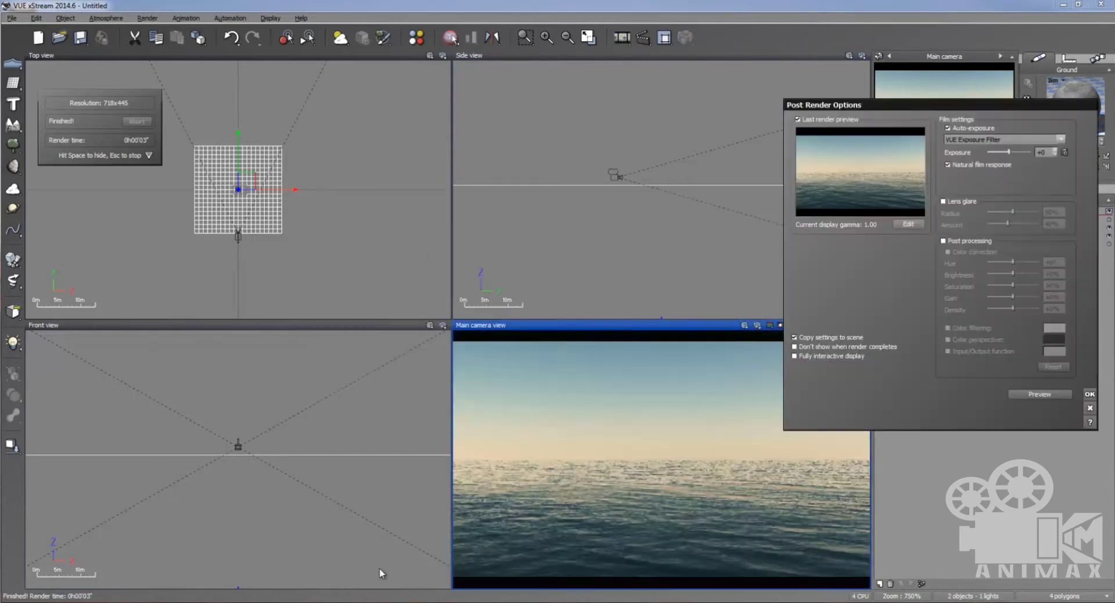
{"action": "left_click", "coordinate": [1089, 401]}
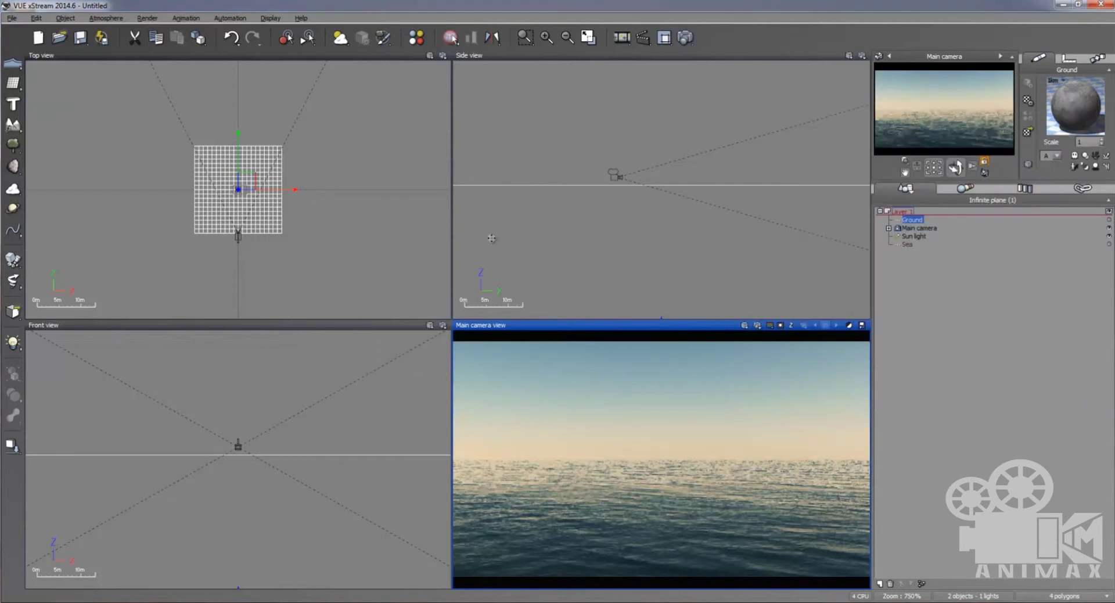
Step: Shift the sun light sideways in Top view and raise it higher in Side view
{"action": "left_click", "coordinate": [913, 235]}
{"action": "left_click", "coordinate": [274, 190]}
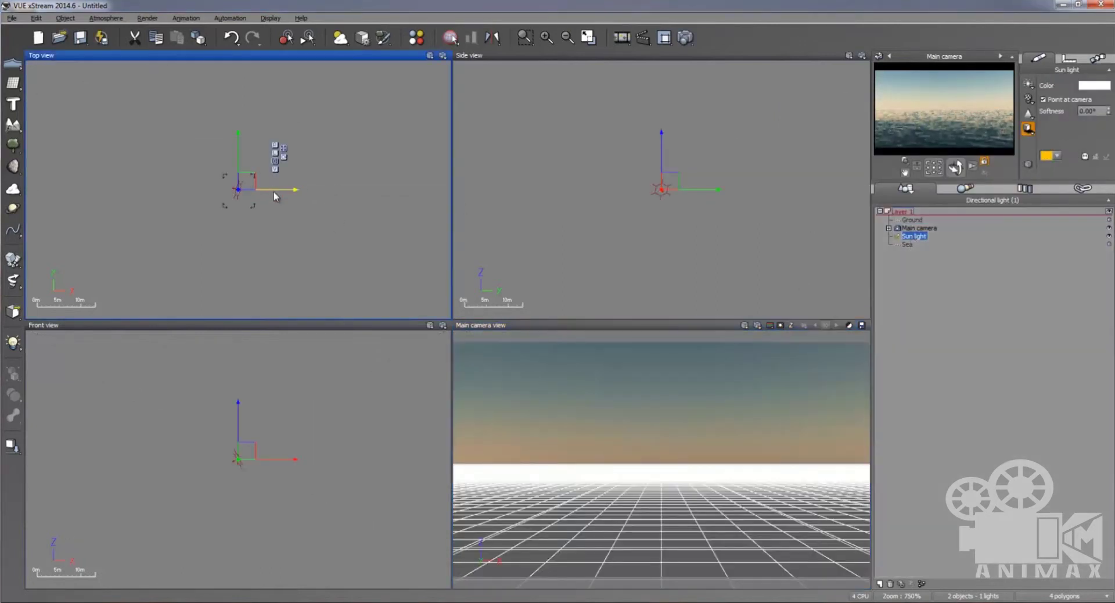
{"action": "scroll", "coordinate": [274, 190], "scroll_direction": "down", "scroll_amount": 10}
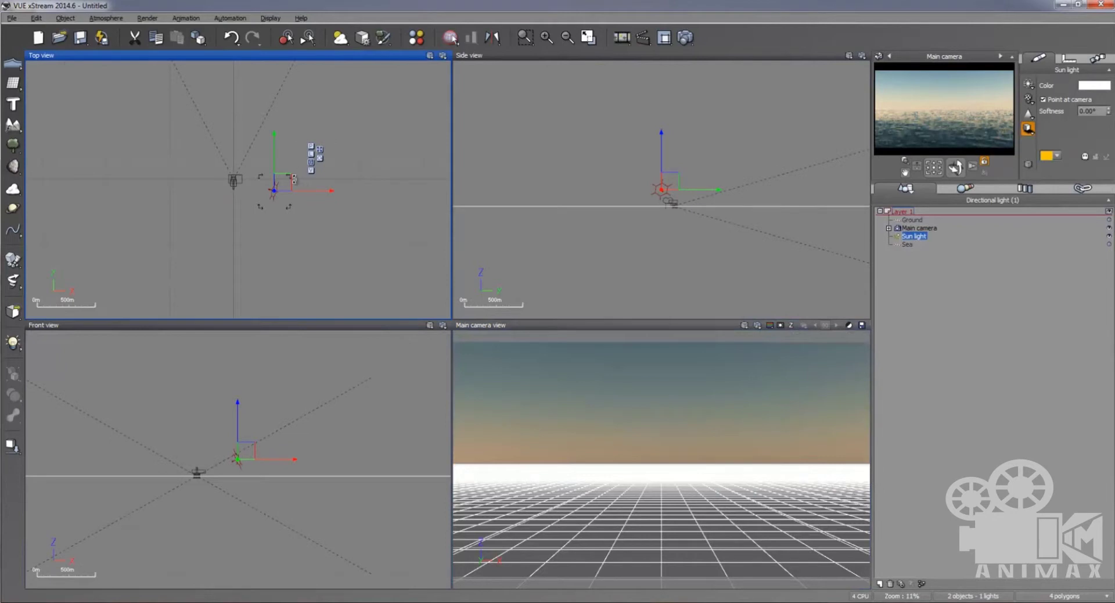
{"action": "left_click_drag", "start_coordinate": [295, 180], "coordinate": [207, 195]}
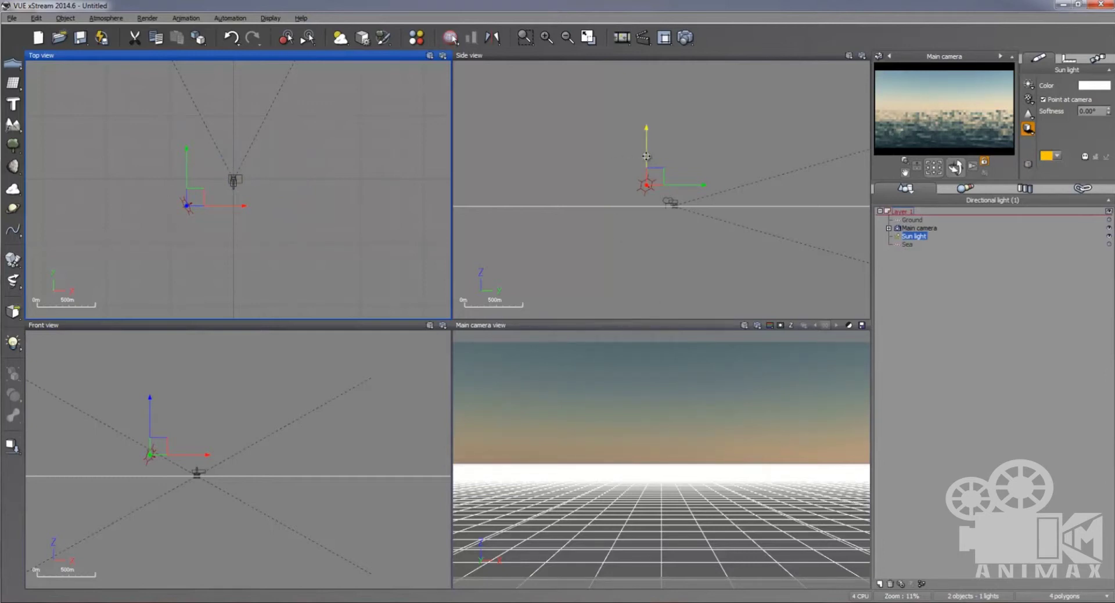
{"action": "left_click_drag", "start_coordinate": [646, 161], "coordinate": [651, 150]}
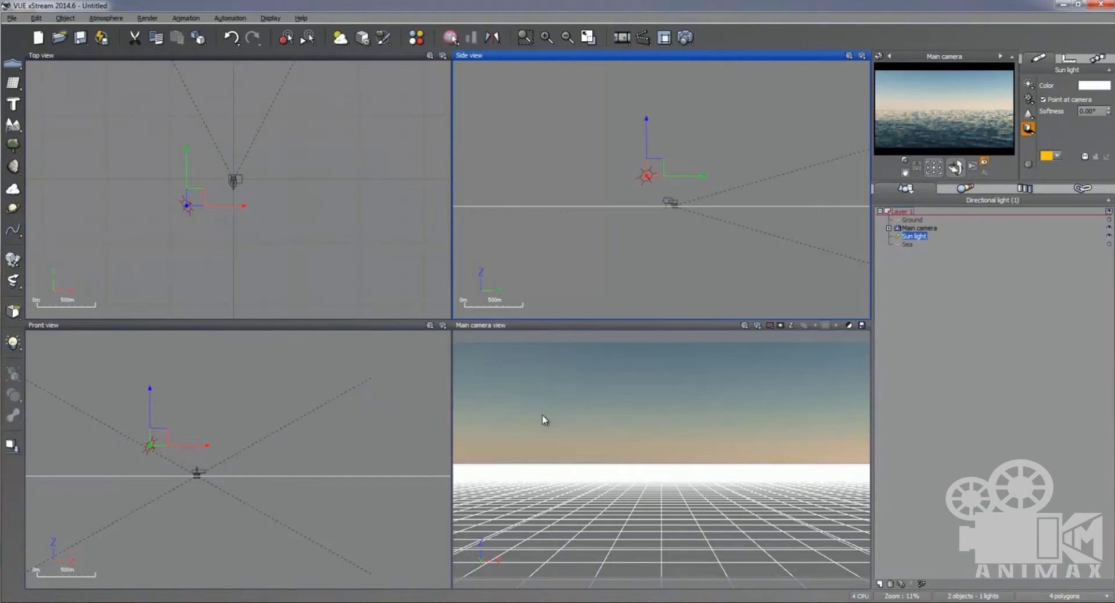
Step: Re-render the Main camera view with the new sun position
{"action": "left_click", "coordinate": [757, 325]}
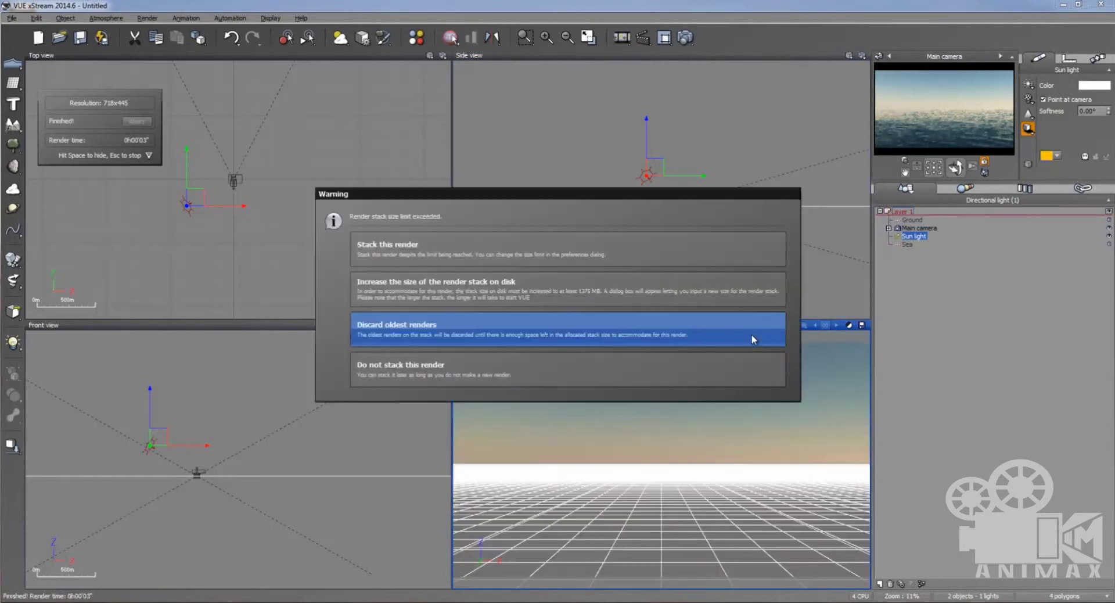
{"action": "left_click", "coordinate": [482, 255]}
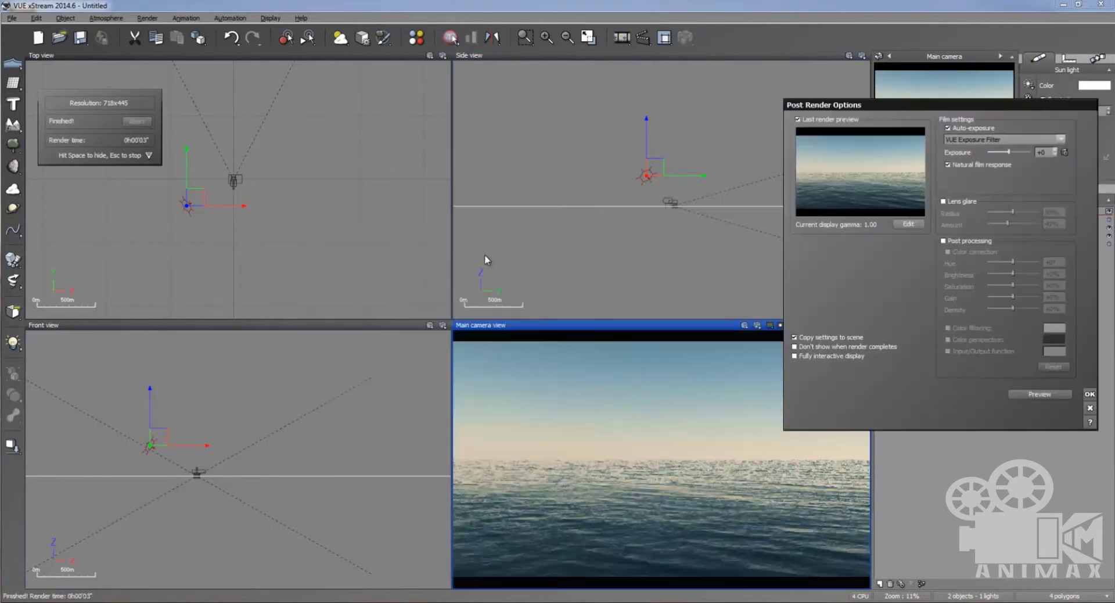
{"action": "left_click", "coordinate": [1089, 394]}
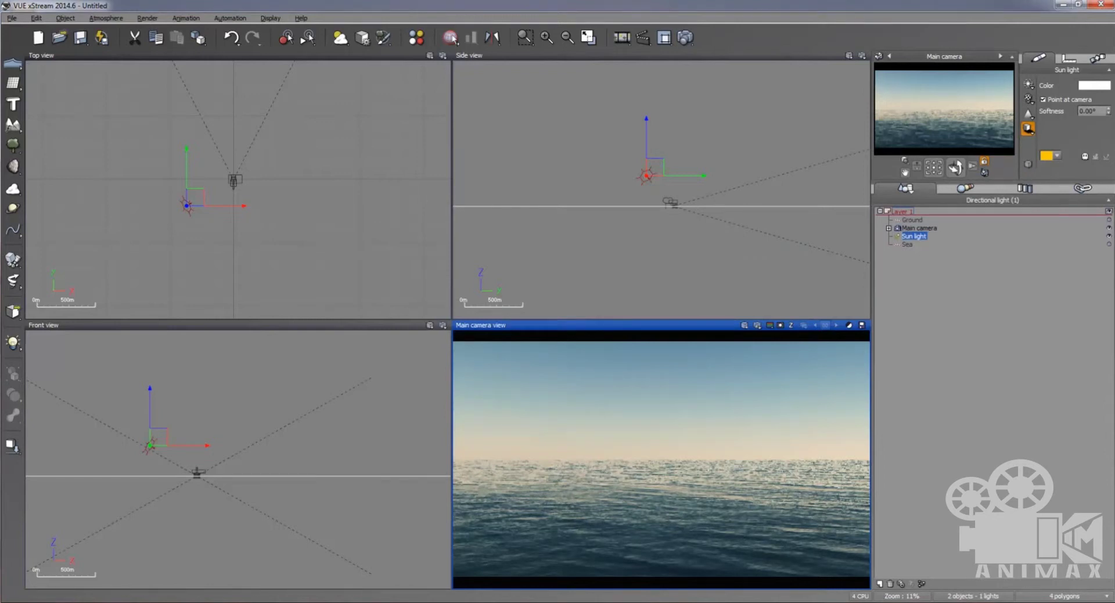
Step: Add a Standard Heightfield Terrain, scale it down to a small island and move it ahead along Y
{"action": "left_click", "coordinate": [13, 129]}
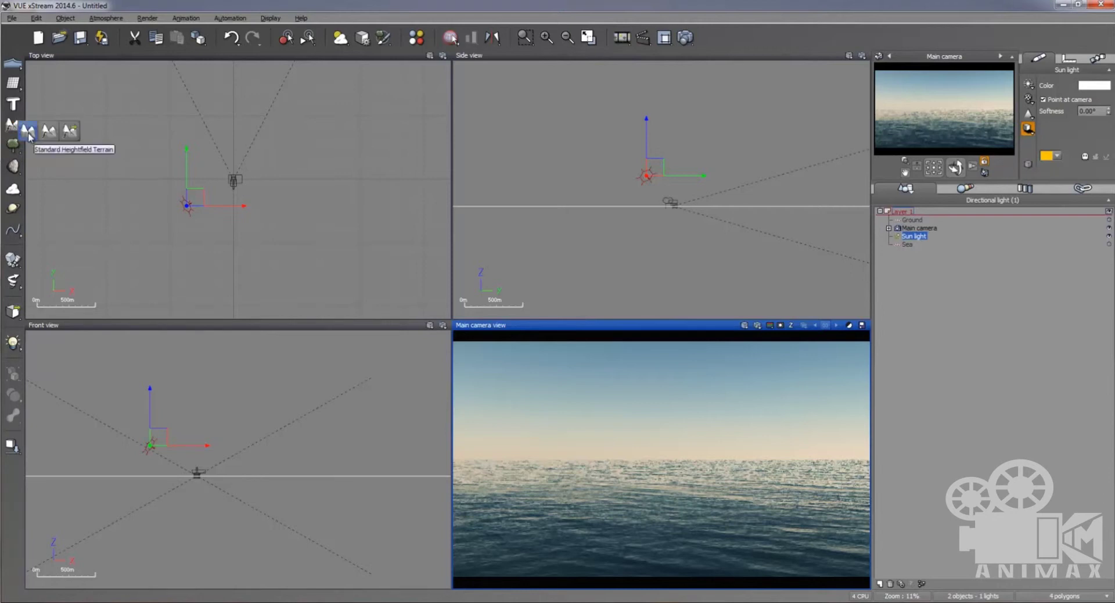
{"action": "left_click", "coordinate": [27, 133]}
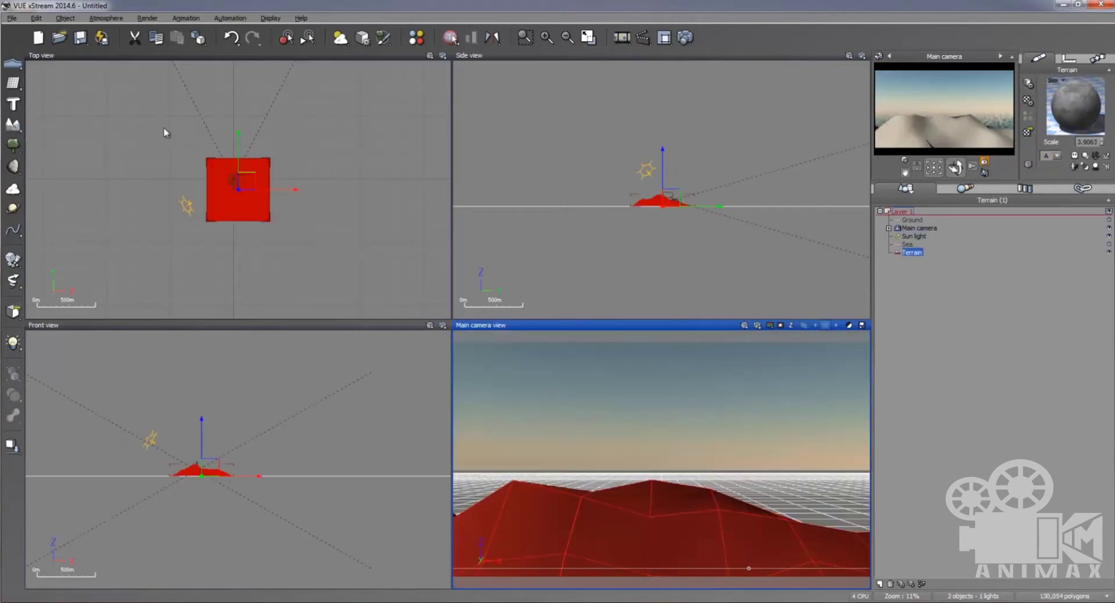
{"action": "scroll", "coordinate": [242, 183], "scroll_direction": "up", "scroll_amount": 3}
{"action": "scroll", "coordinate": [243, 184], "scroll_direction": "up", "scroll_amount": 1}
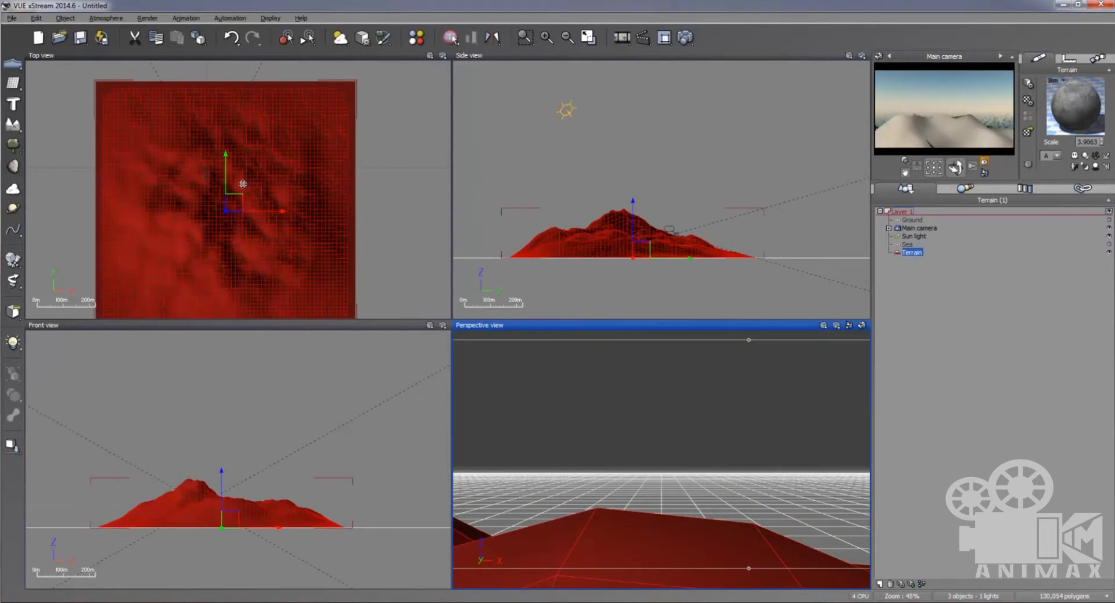
{"action": "scroll", "coordinate": [239, 192], "scroll_direction": "down", "scroll_amount": 1}
{"action": "left_click", "coordinate": [243, 189]}
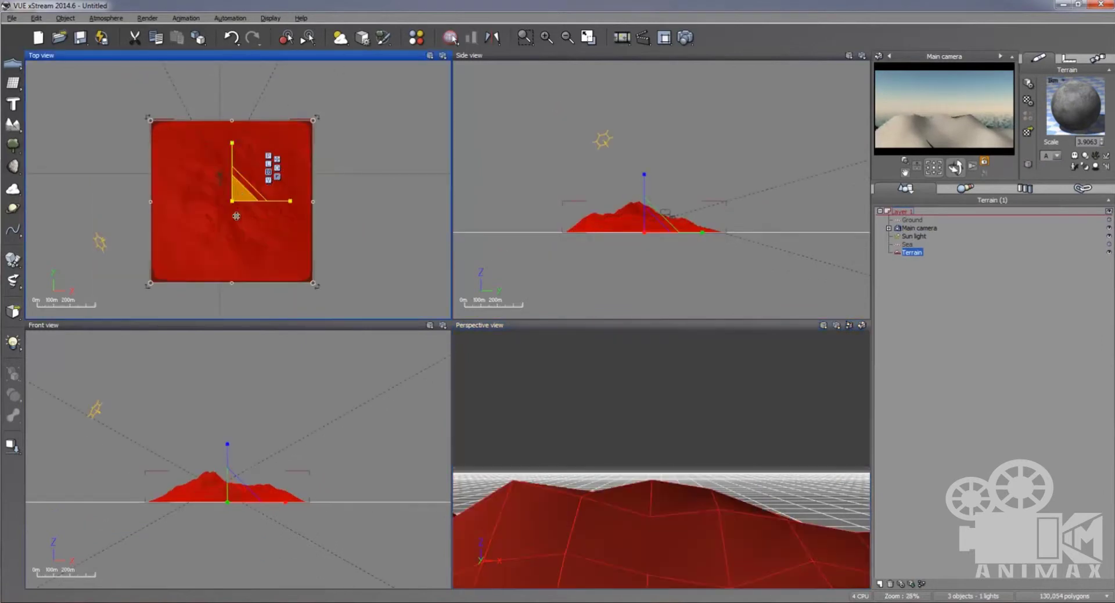
{"action": "left_click_drag", "start_coordinate": [244, 189], "coordinate": [191, 29]}
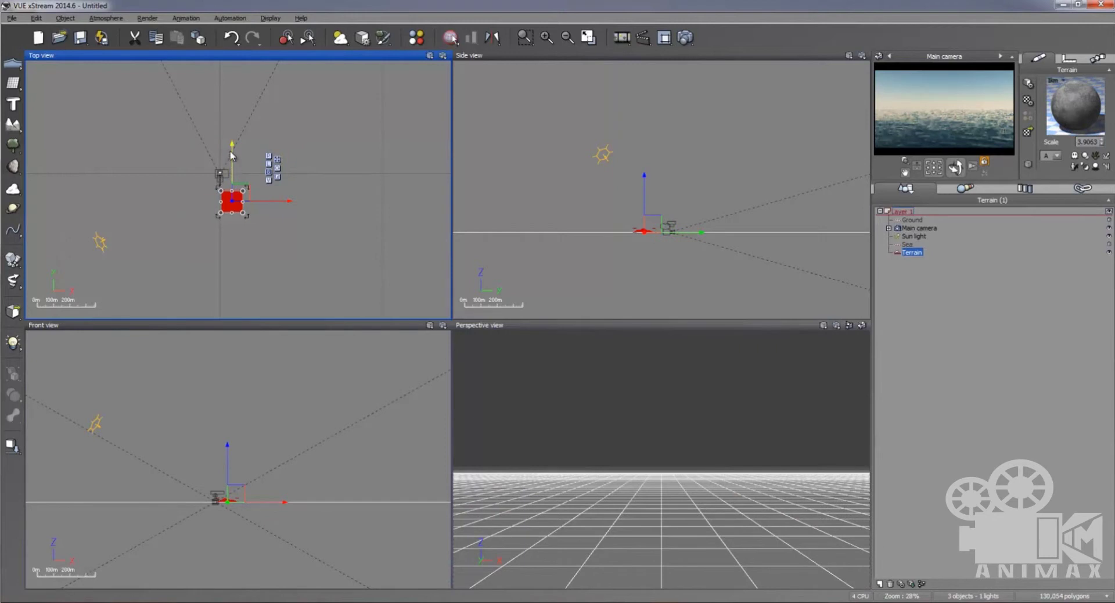
{"action": "left_click_drag", "start_coordinate": [231, 174], "coordinate": [229, 127]}
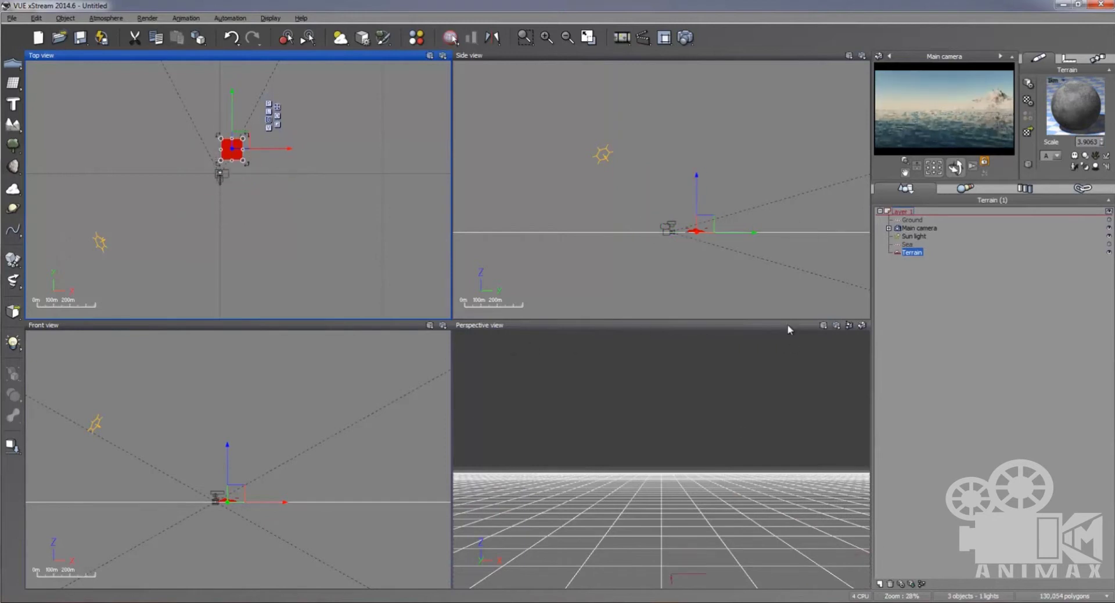
Step: Show the Main camera view in the bottom-right viewport and frame the terrain
{"action": "left_click", "coordinate": [825, 325]}
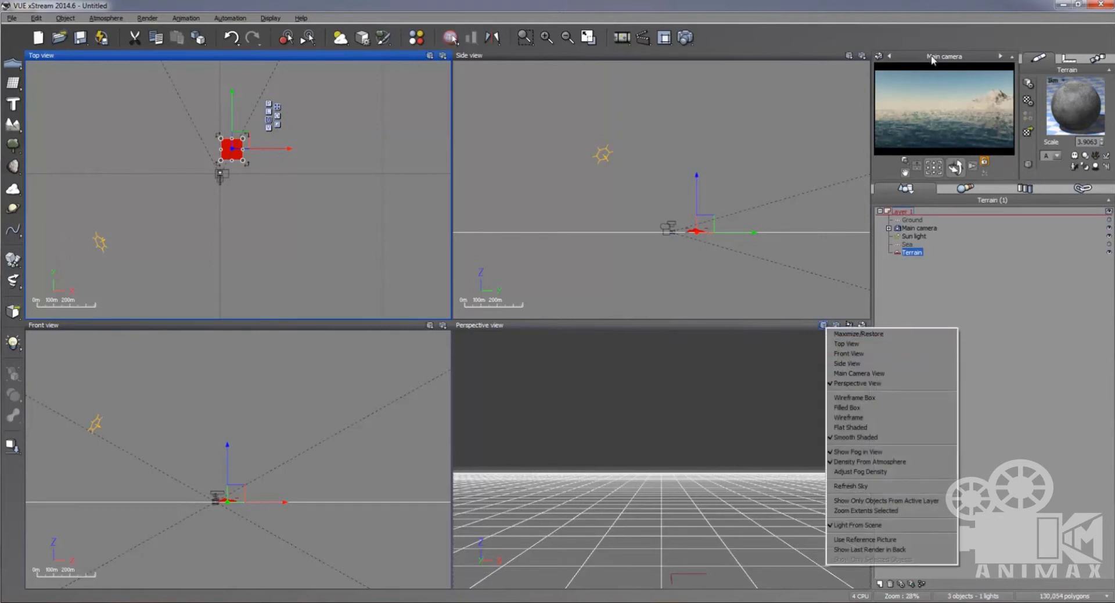
{"action": "left_click", "coordinate": [858, 372]}
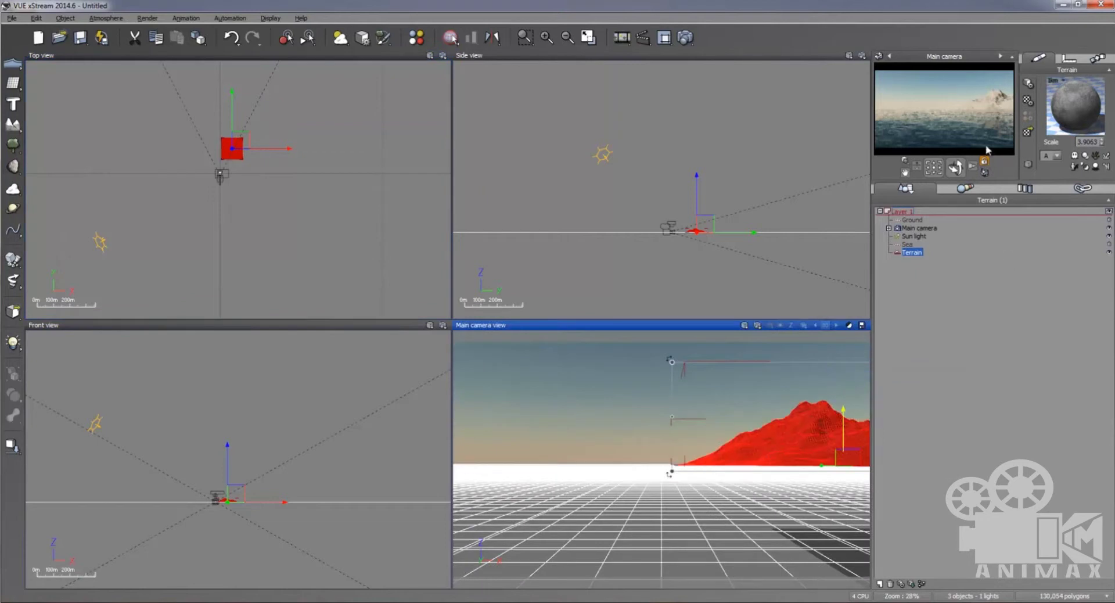
{"action": "key", "text": "ctrl+f"}
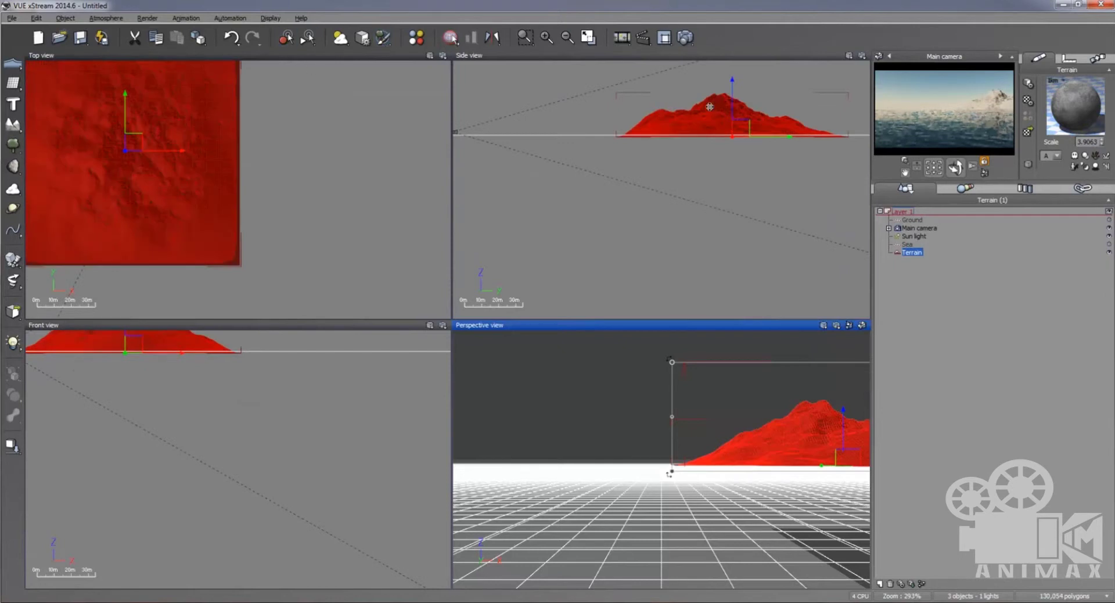
Step: Squash the terrain vertically with the Z scale handle in Side view
{"action": "left_click", "coordinate": [779, 120]}
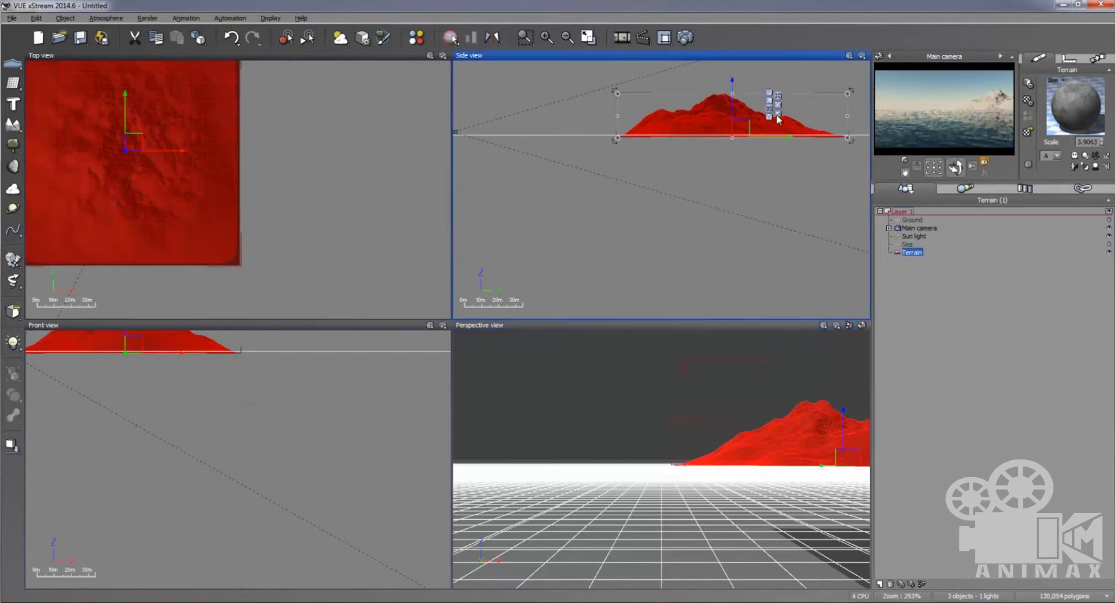
{"action": "left_click", "coordinate": [777, 115]}
{"action": "left_click_drag", "start_coordinate": [732, 81], "coordinate": [723, 121]}
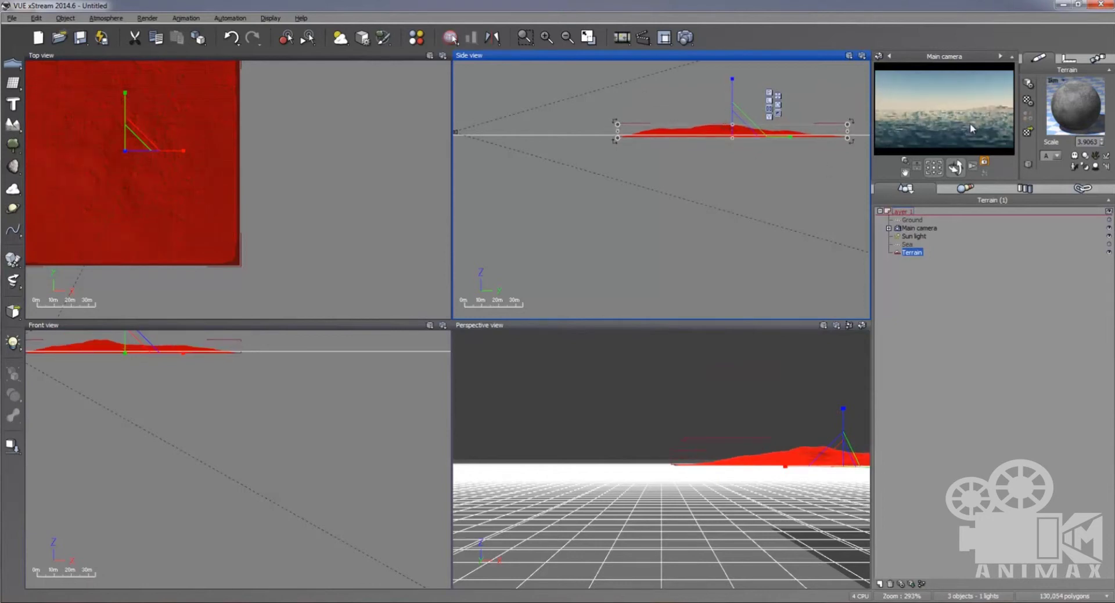
{"action": "left_click_drag", "start_coordinate": [733, 98], "coordinate": [738, 84]}
{"action": "scroll", "coordinate": [273, 198], "scroll_direction": "down", "scroll_amount": 3}
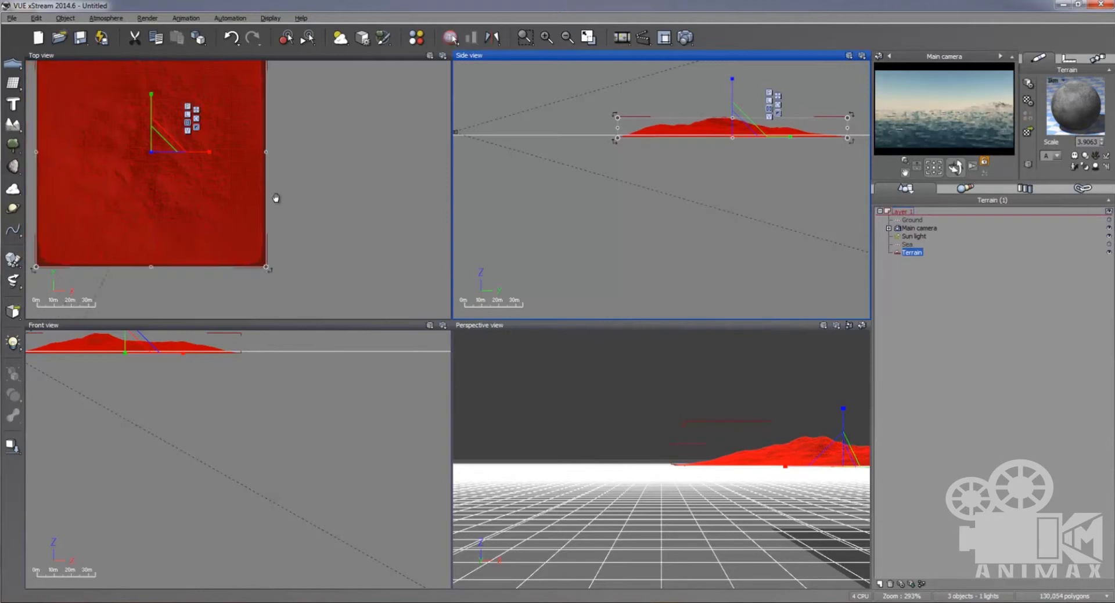
Step: Reposition the terrain horizontally and shrink it slightly in Top view
{"action": "left_click", "coordinate": [335, 138]}
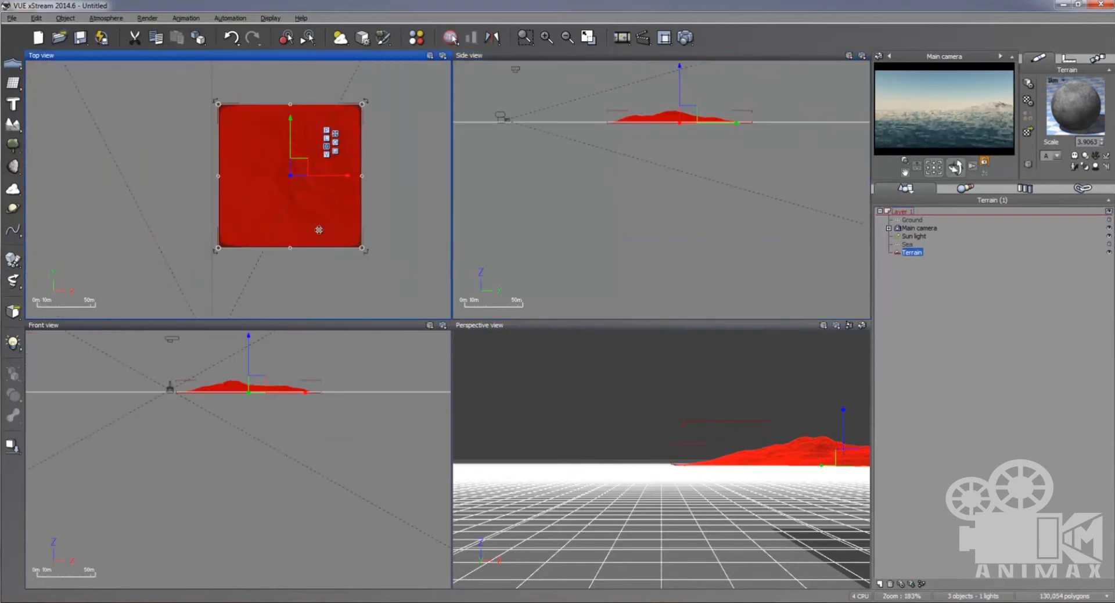
{"action": "mouse_move", "coordinate": [309, 185]}
{"action": "left_mouse_down"}
{"action": "mouse_move", "coordinate": [306, 117]}
{"action": "mouse_move", "coordinate": [296, 200]}
{"action": "left_mouse_up"}
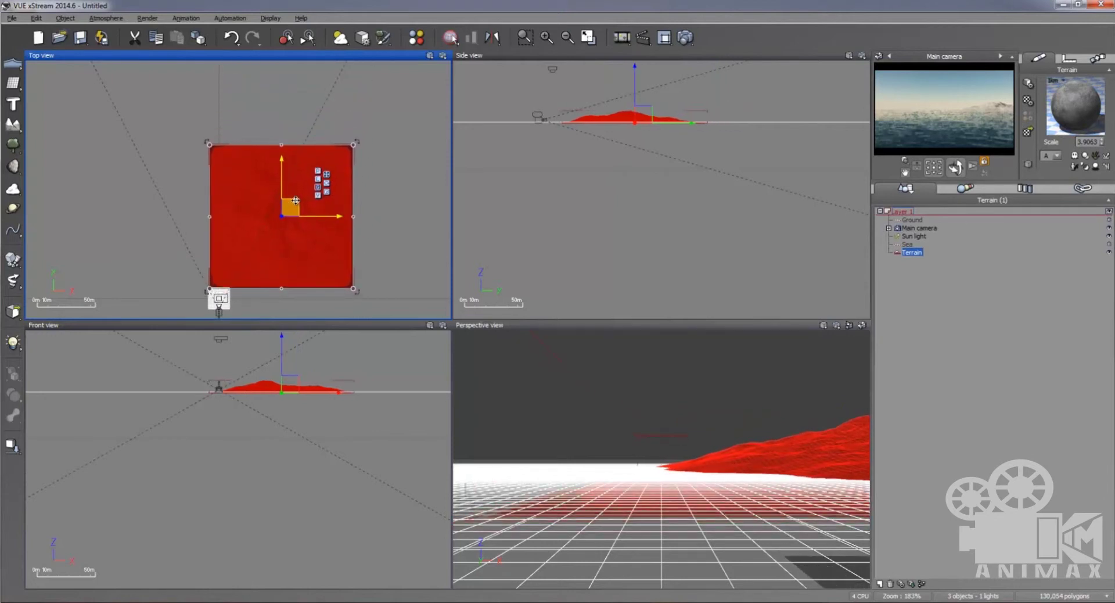
{"action": "left_click", "coordinate": [326, 191]}
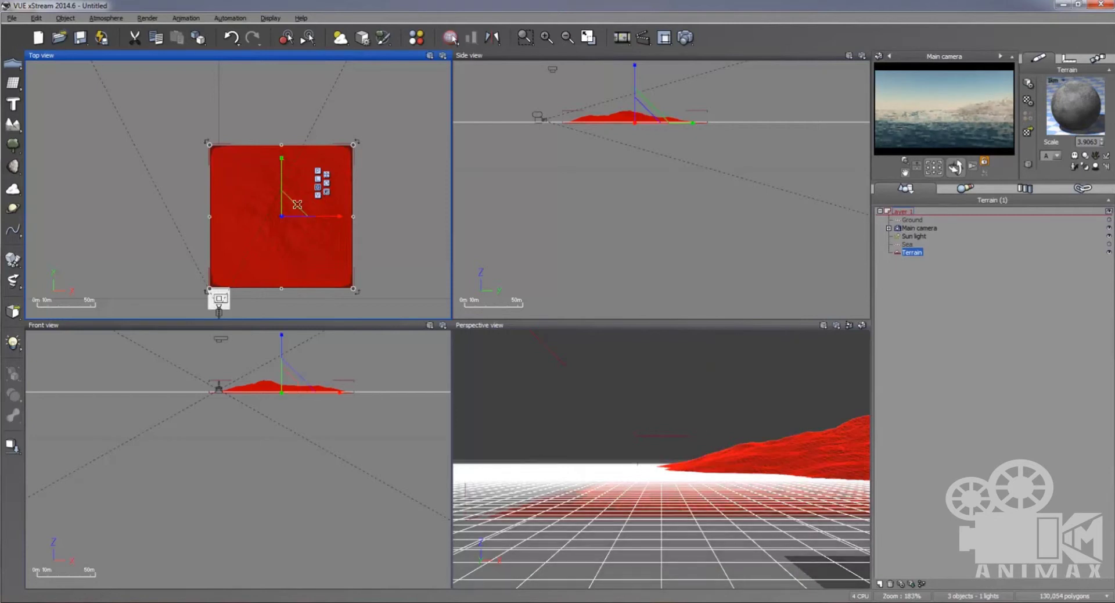
{"action": "left_click_drag", "start_coordinate": [290, 204], "coordinate": [260, 257]}
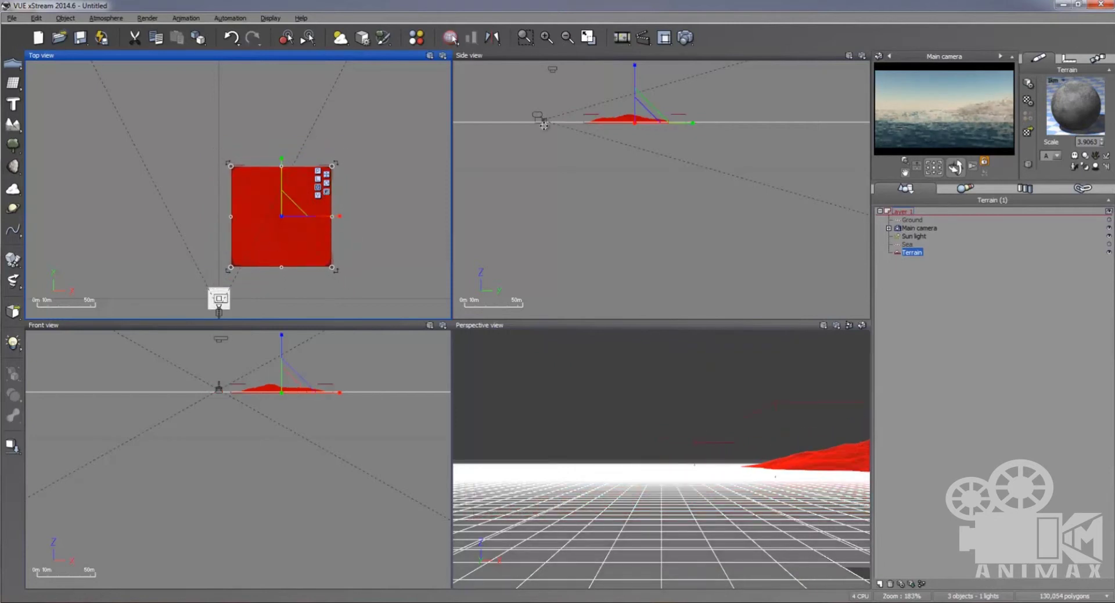
Step: Make the terrain taller in Side view, then nudge it left and down in Top view
{"action": "right_click", "coordinate": [637, 83]}
{"action": "left_click", "coordinate": [632, 78]}
{"action": "left_click", "coordinate": [632, 118]}
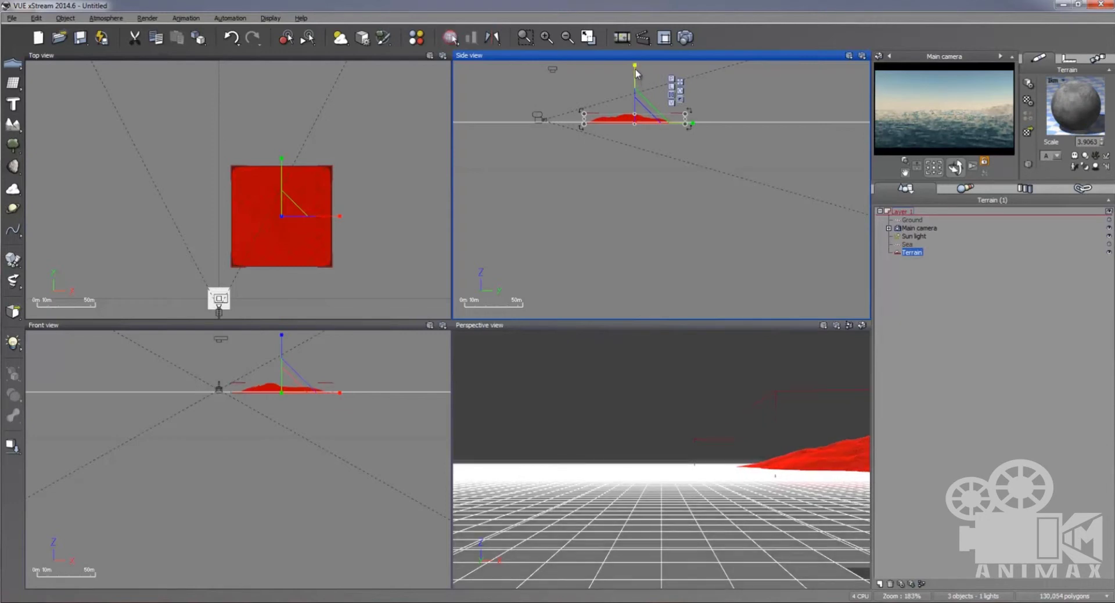
{"action": "left_click_drag", "start_coordinate": [636, 68], "coordinate": [637, 61]}
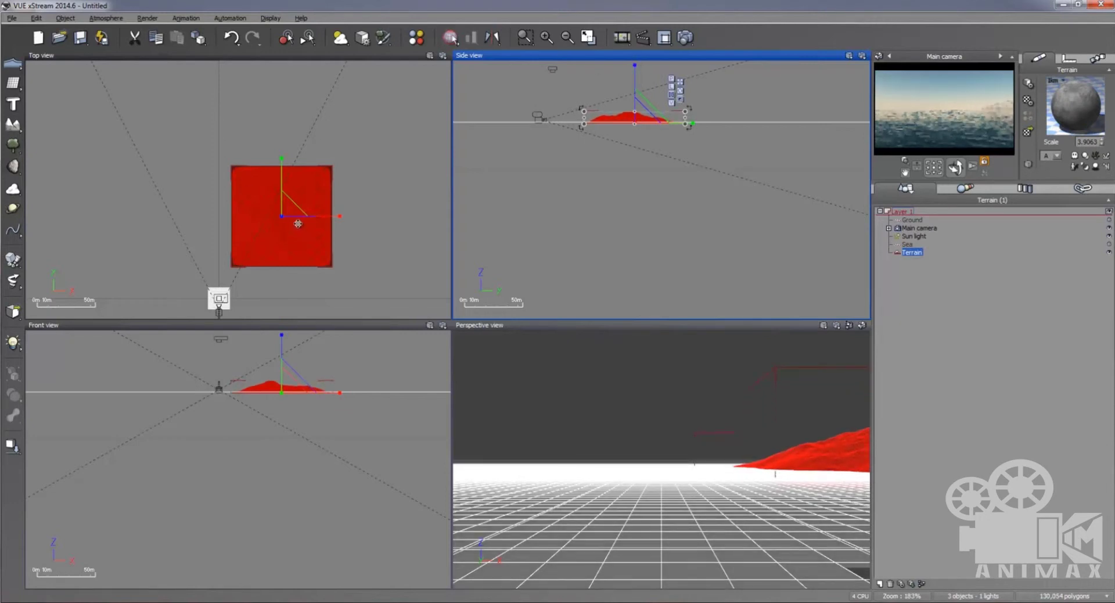
{"action": "right_click", "coordinate": [319, 183]}
{"action": "left_click", "coordinate": [326, 177]}
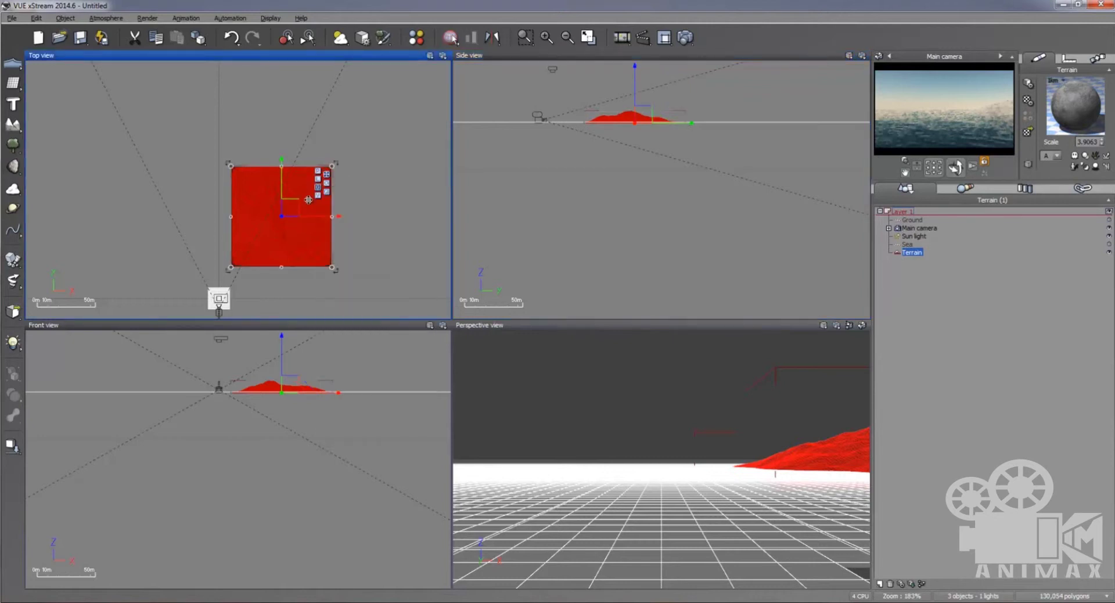
{"action": "left_click_drag", "start_coordinate": [298, 204], "coordinate": [289, 208]}
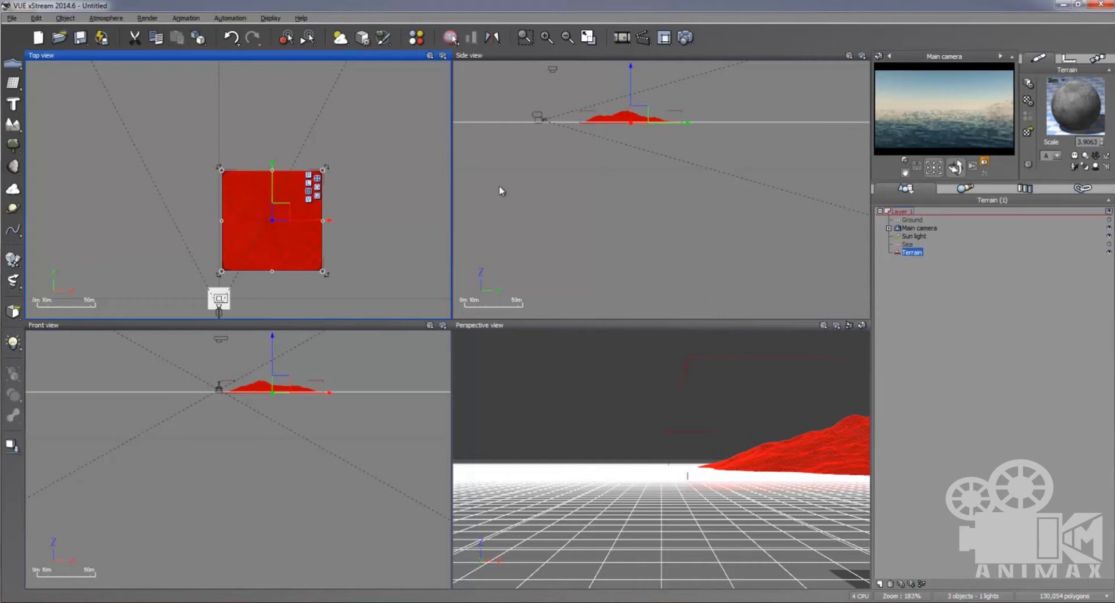
Step: Switch the Perspective viewport to Main camera view and render it
{"action": "left_click", "coordinate": [827, 330]}
{"action": "left_click", "coordinate": [853, 372]}
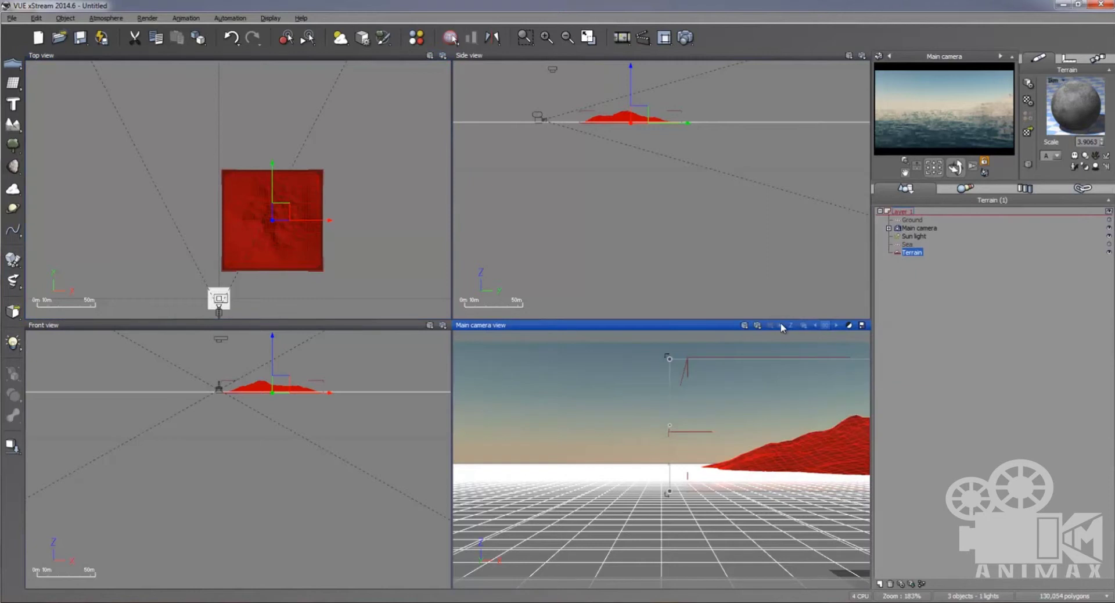
{"action": "left_click", "coordinate": [781, 326]}
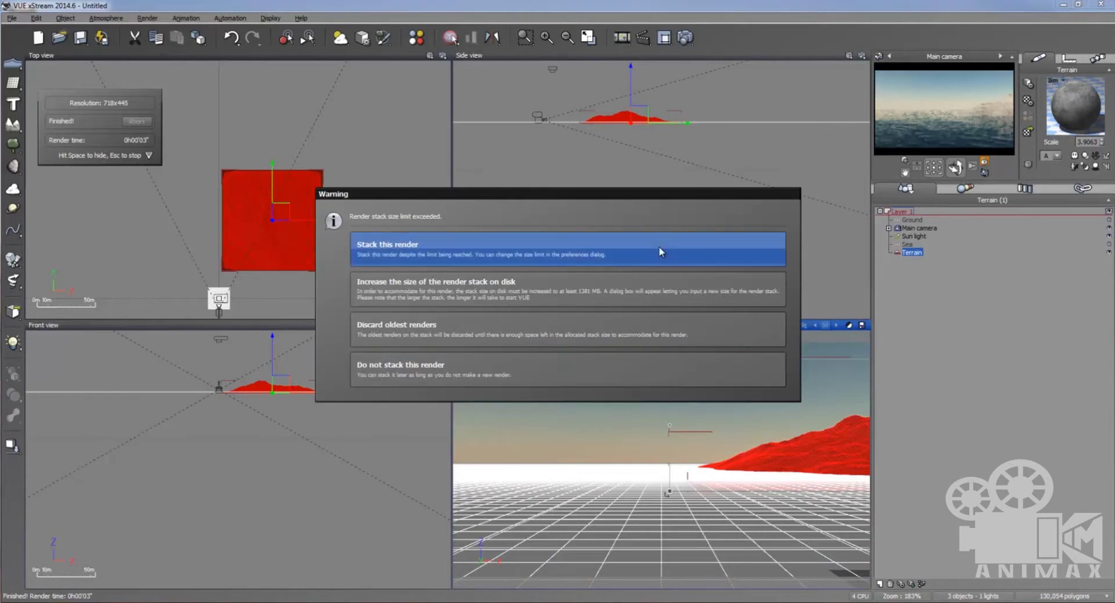
Step: Stack the finished render and return the camera view to interactive preview
{"action": "left_click", "coordinate": [660, 251]}
{"action": "left_click", "coordinate": [1090, 393]}
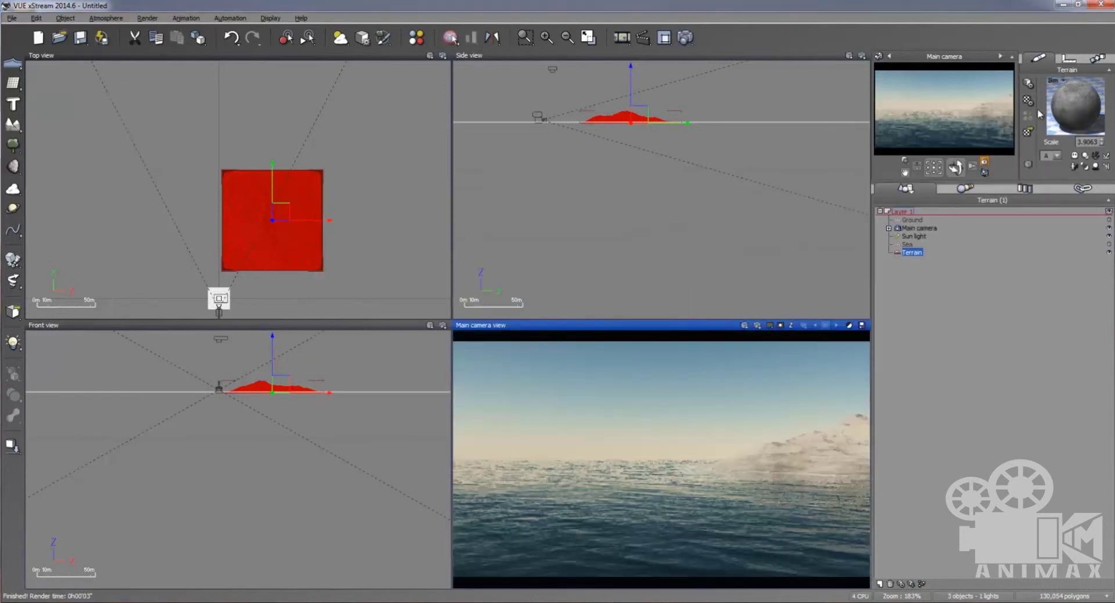
{"action": "left_click", "coordinate": [824, 450]}
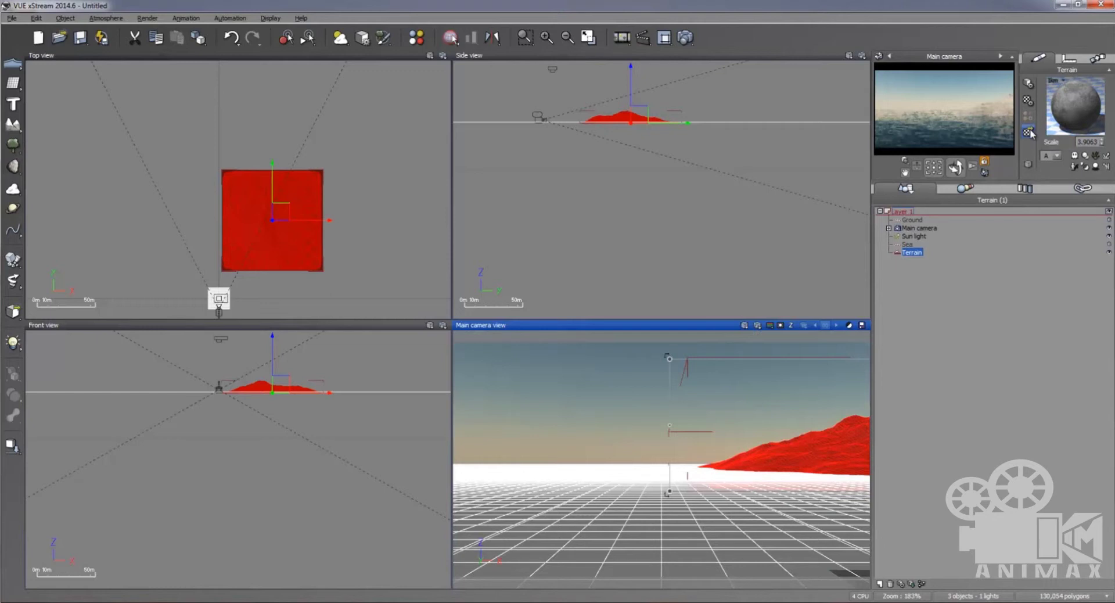
Step: Preview Landscapes materials for the terrain: Grass, Rock and Grass, Dry grass, Scrubland, Natural 2
{"action": "left_click", "coordinate": [1028, 132]}
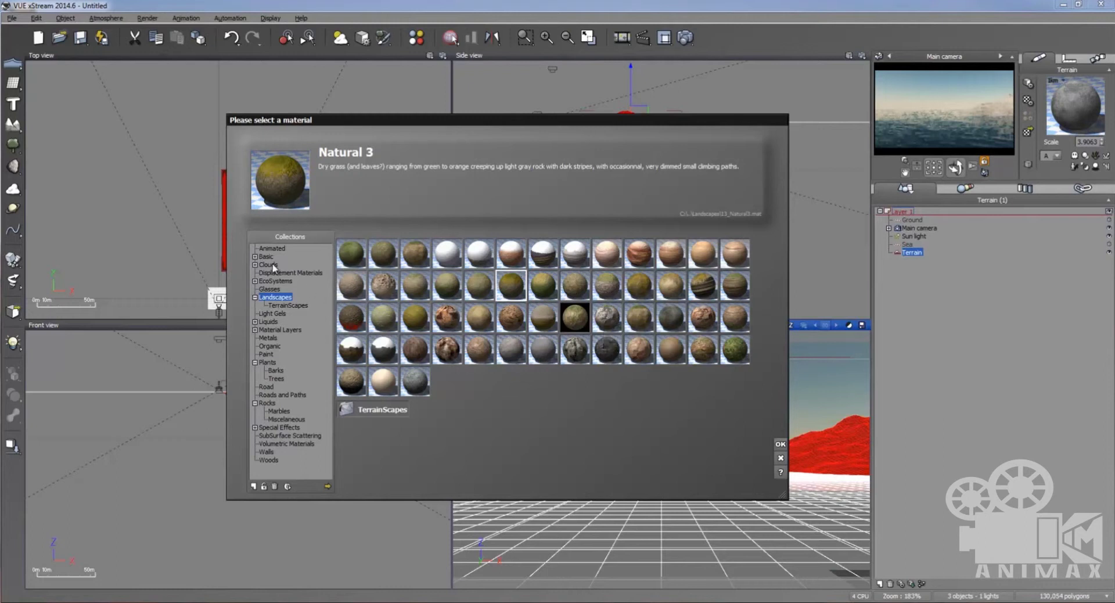
{"action": "left_click", "coordinate": [351, 253]}
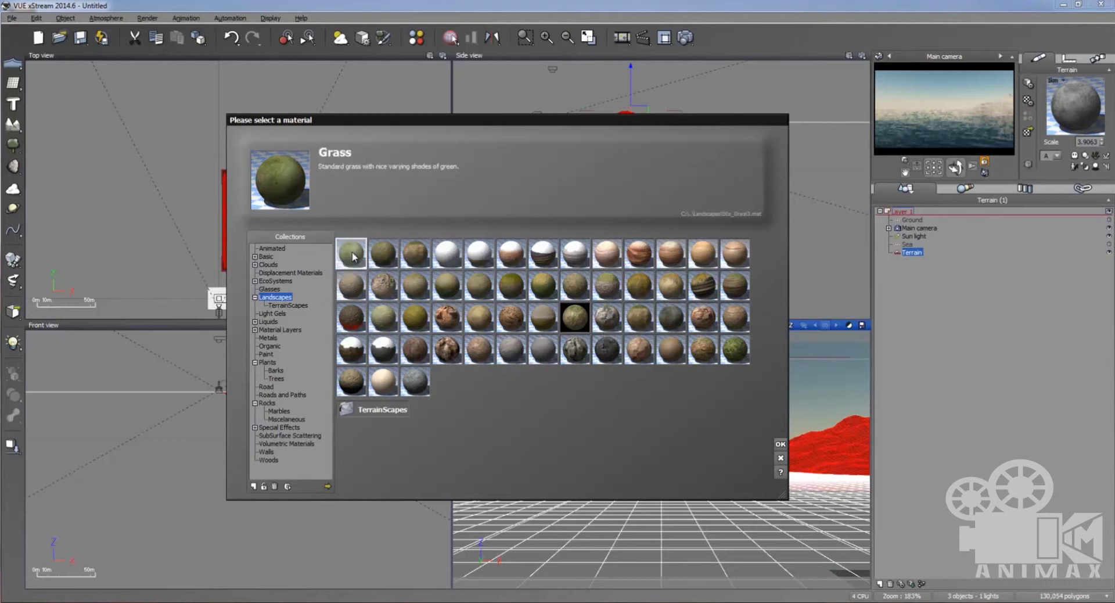
{"action": "left_click", "coordinate": [383, 254]}
{"action": "left_click", "coordinate": [416, 257]}
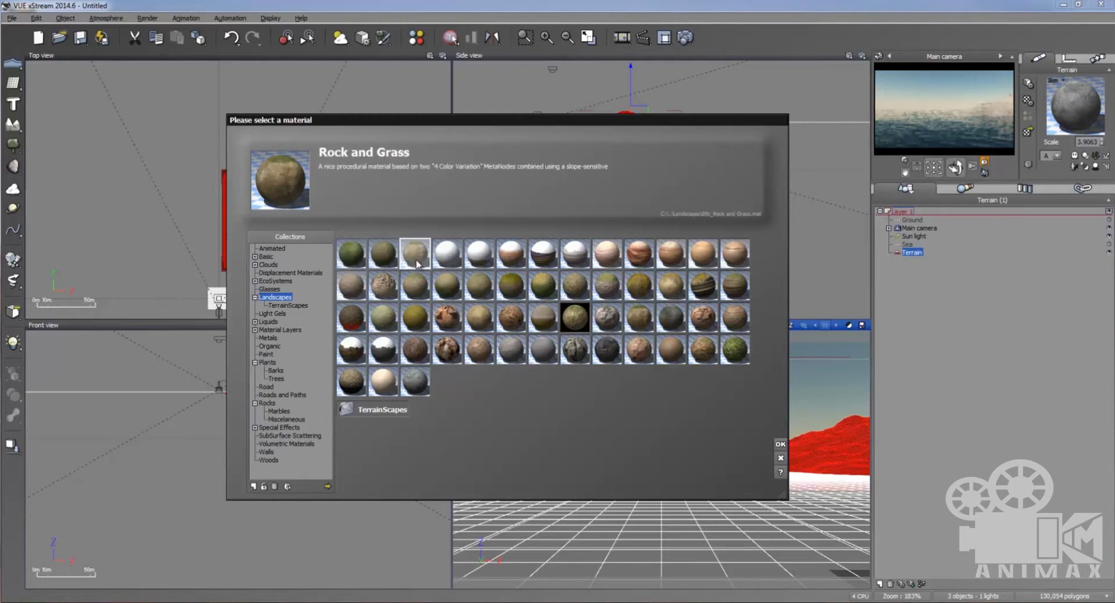
{"action": "left_click", "coordinate": [350, 271]}
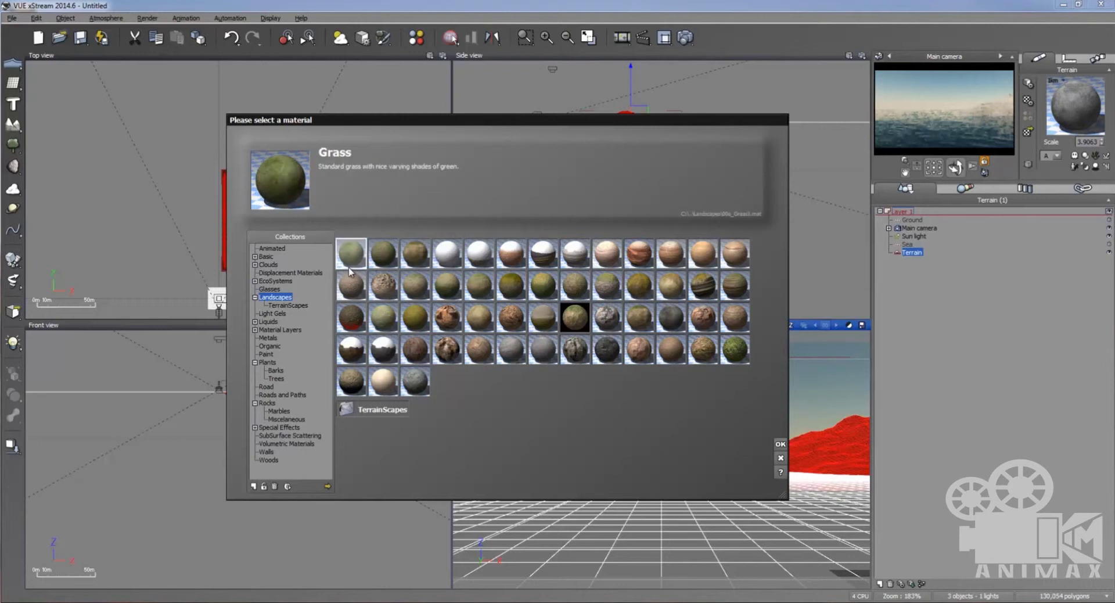
{"action": "left_click", "coordinate": [575, 284]}
{"action": "left_click", "coordinate": [636, 287]}
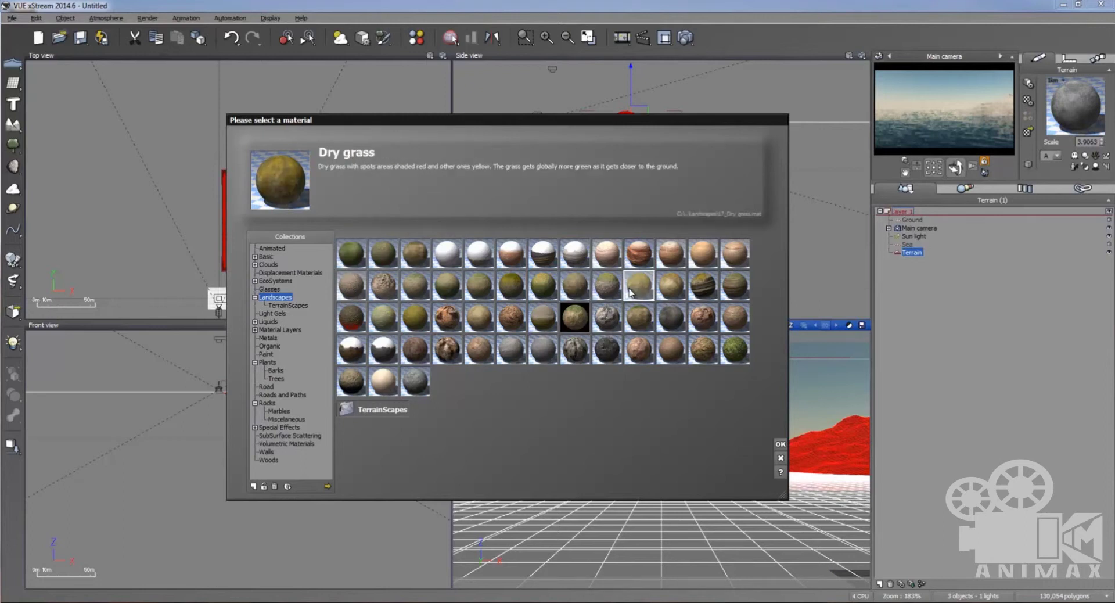
{"action": "left_click", "coordinate": [606, 289]}
{"action": "left_click", "coordinate": [479, 284]}
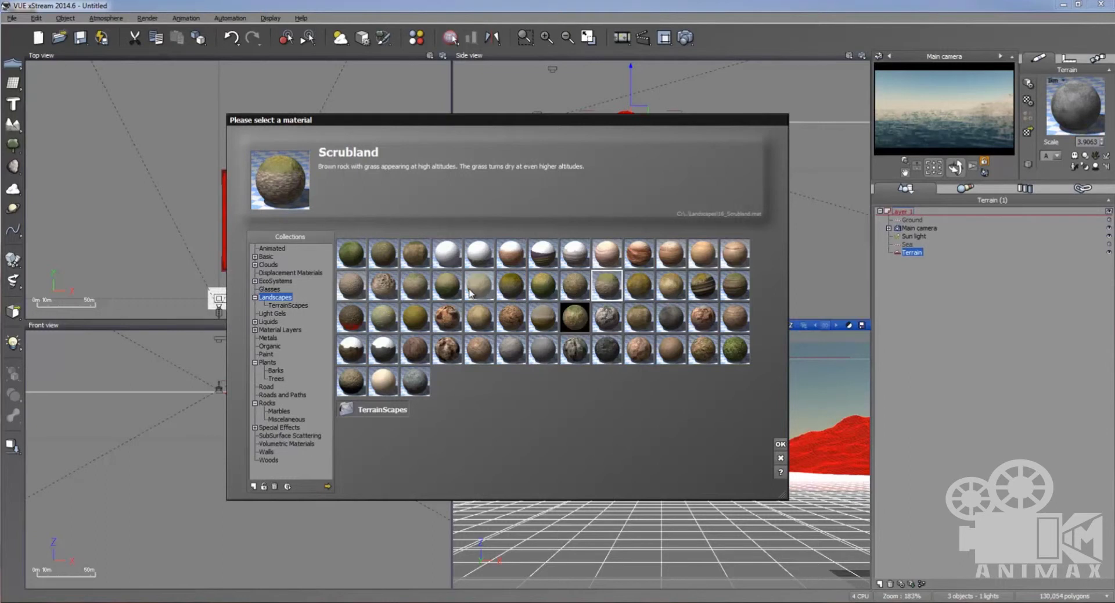
{"action": "left_click", "coordinate": [415, 284]}
Step: Apply the Landscapes Grass material to the terrain
{"action": "left_click", "coordinate": [364, 253]}
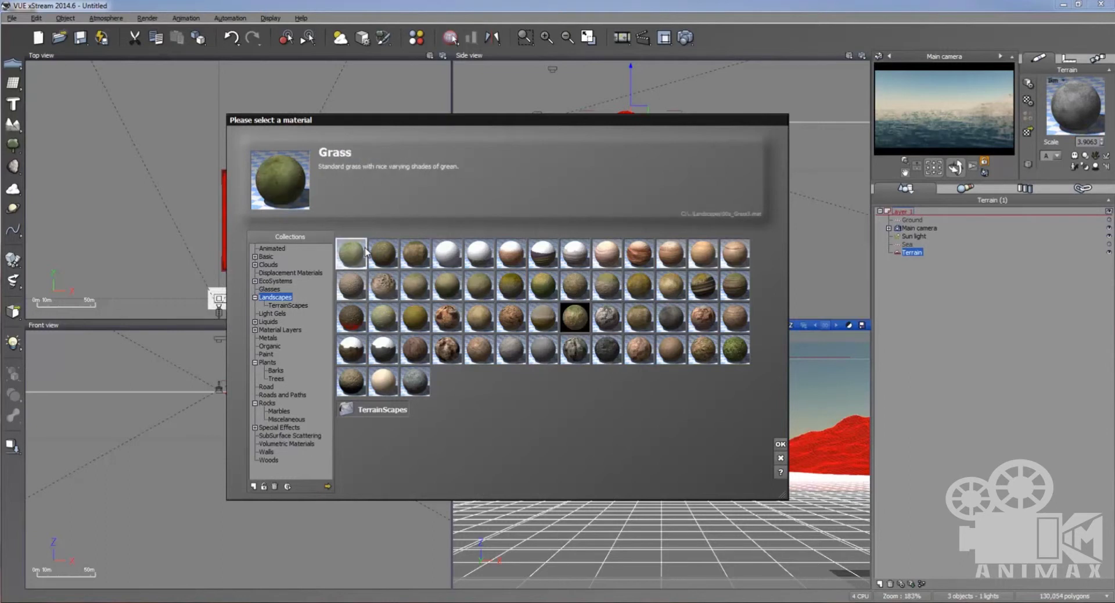
{"action": "left_click", "coordinate": [383, 253]}
{"action": "double_click", "coordinate": [351, 252]}
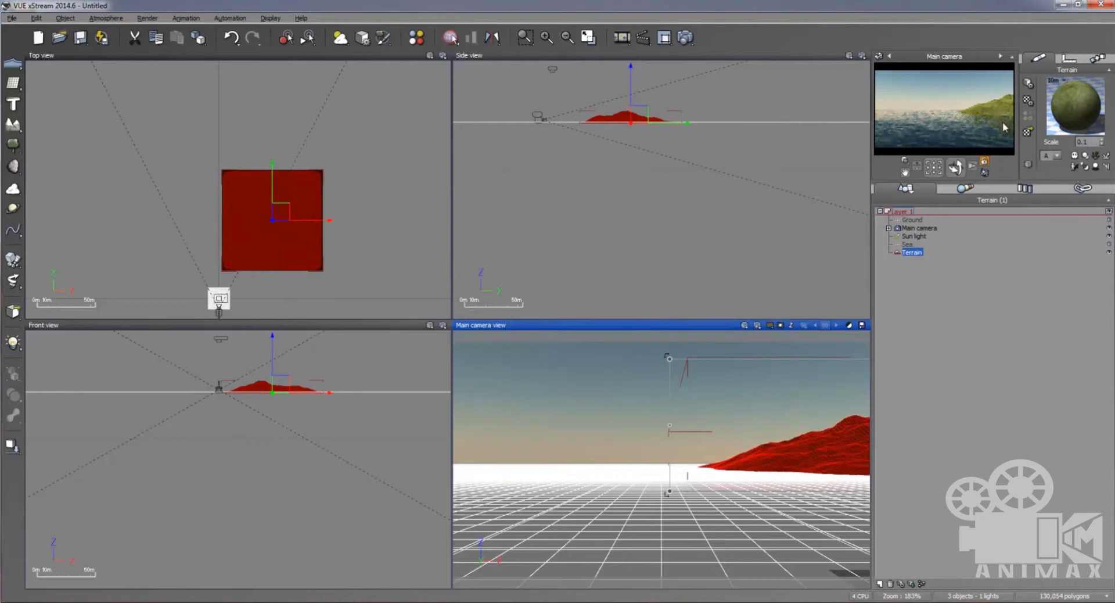
Step: Deselect the terrain, open the Global EcoSystem painter and add Coconut Tree to its population
{"action": "left_click", "coordinate": [351, 266]}
{"action": "left_click", "coordinate": [351, 267]}
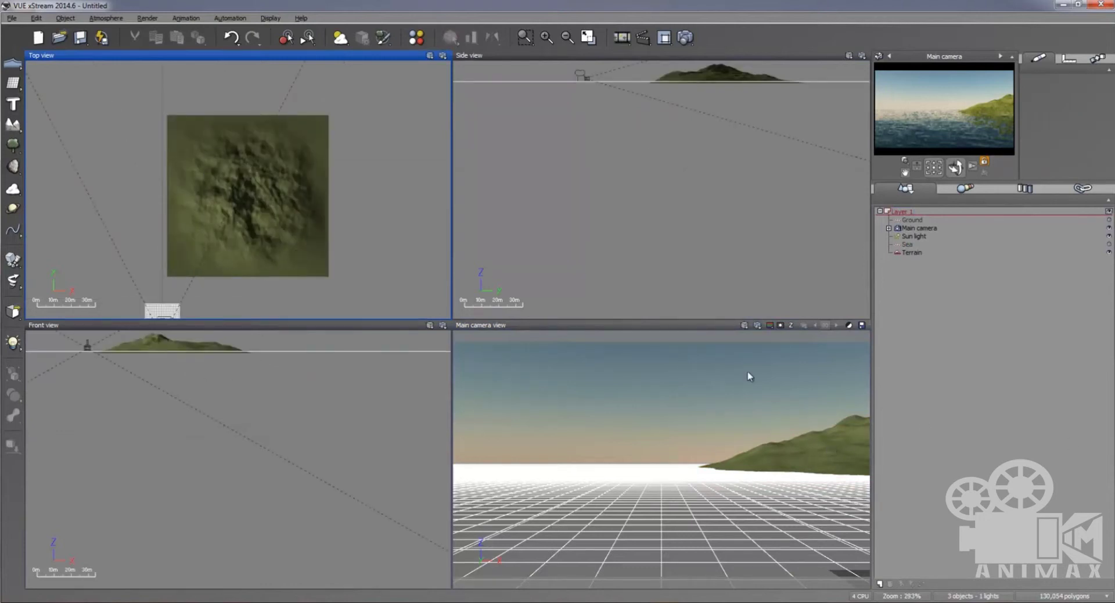
{"action": "left_click", "coordinate": [383, 39]}
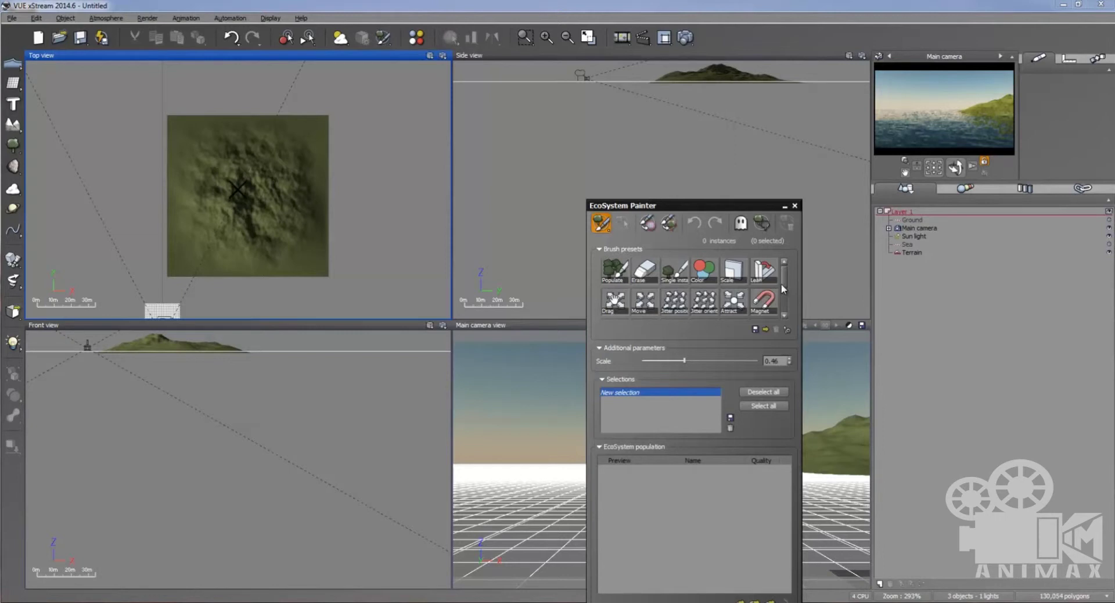
{"action": "left_click_drag", "start_coordinate": [704, 208], "coordinate": [627, 38]}
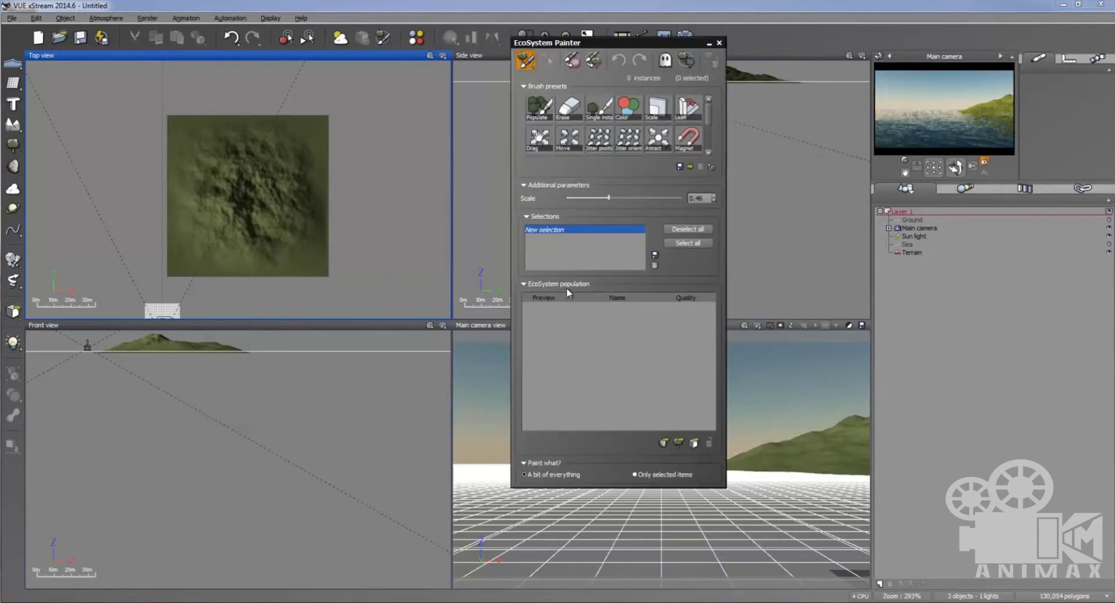
{"action": "left_click", "coordinate": [683, 443]}
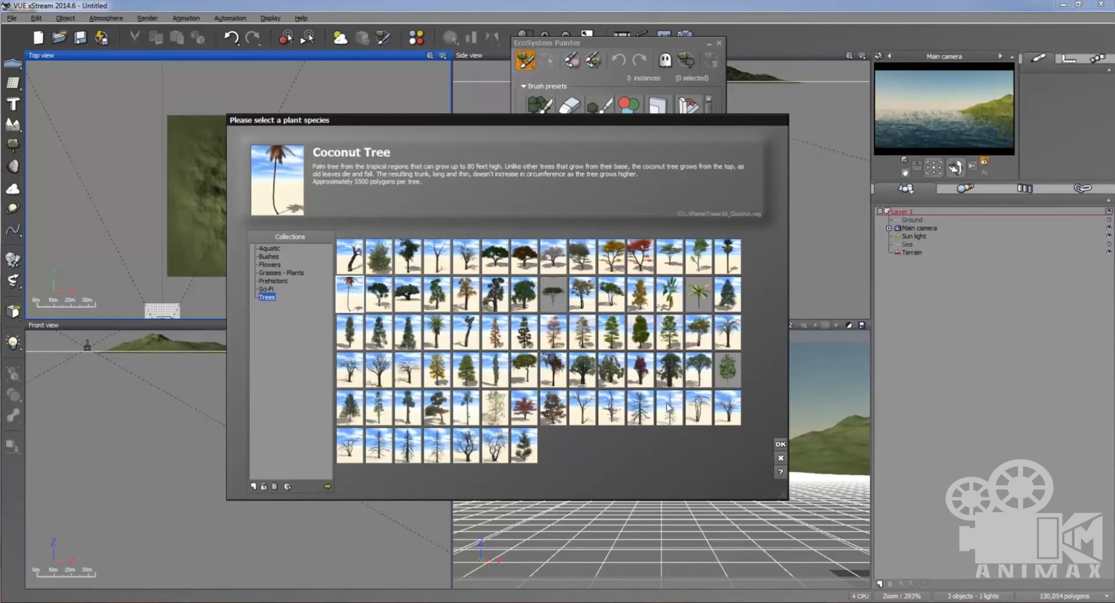
{"action": "left_click", "coordinate": [781, 444]}
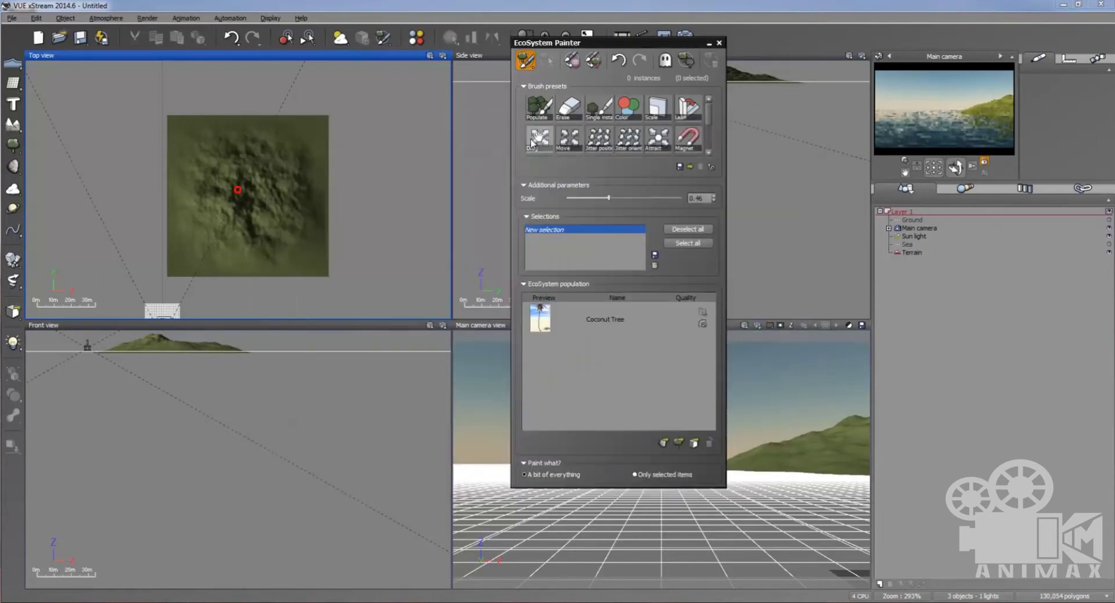
Step: Set up the Populate brush with radius 50 and Coconut Tree selected
{"action": "left_click", "coordinate": [539, 108]}
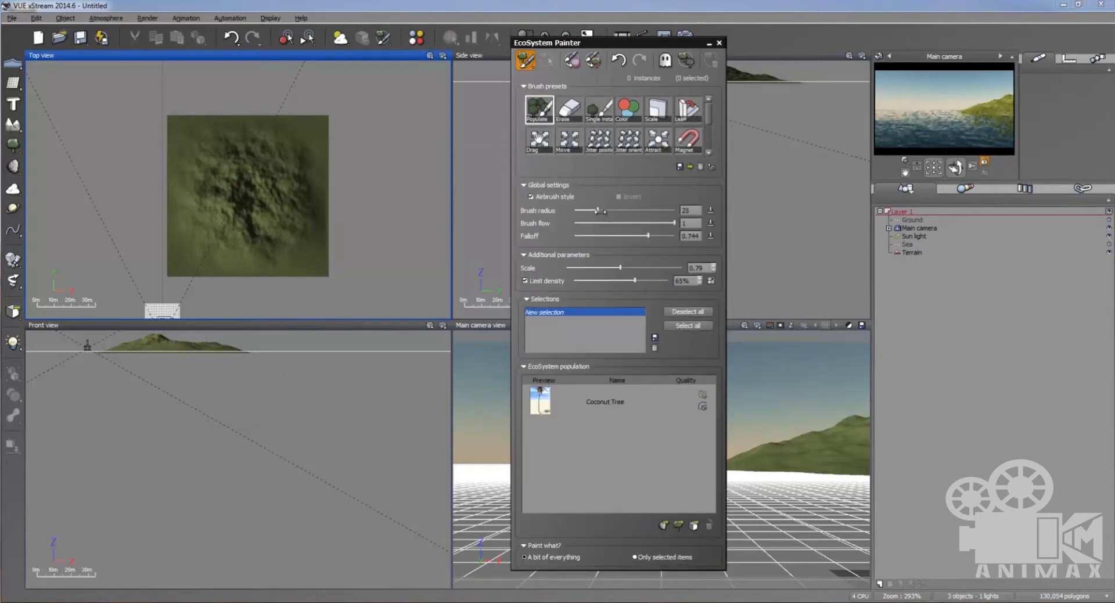
{"action": "left_click_drag", "start_coordinate": [614, 211], "coordinate": [615, 210]}
{"action": "left_click", "coordinate": [598, 412]}
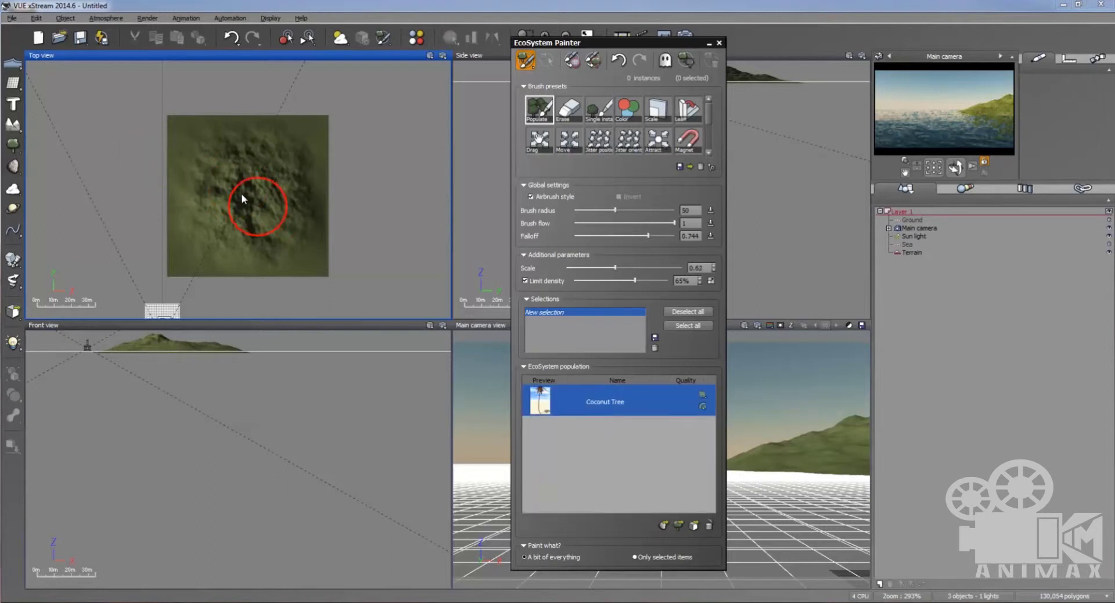
Step: Paint coconut trees over the island centre and its left and lower edges
{"action": "mouse_move", "coordinate": [219, 174]}
{"action": "left_mouse_down"}
{"action": "mouse_move", "coordinate": [225, 215]}
{"action": "mouse_move", "coordinate": [248, 237]}
{"action": "mouse_move", "coordinate": [264, 239]}
{"action": "mouse_move", "coordinate": [293, 209]}
{"action": "mouse_move", "coordinate": [270, 152]}
{"action": "mouse_move", "coordinate": [244, 173]}
{"action": "mouse_move", "coordinate": [245, 204]}
{"action": "mouse_move", "coordinate": [219, 164]}
{"action": "mouse_move", "coordinate": [175, 238]}
{"action": "left_mouse_up"}
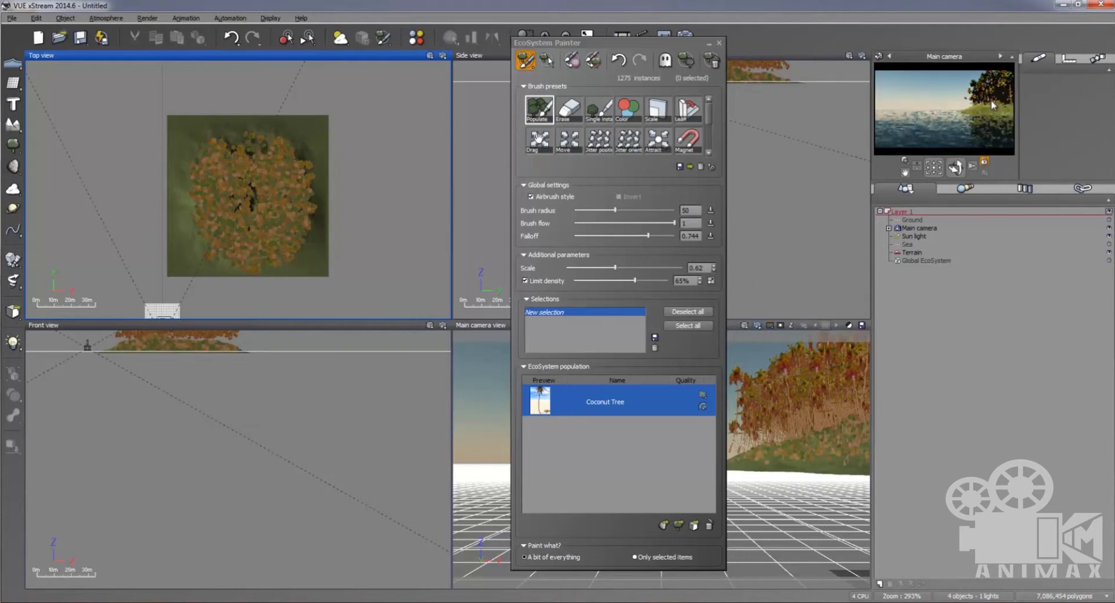
{"action": "mouse_move", "coordinate": [193, 249]}
{"action": "left_mouse_down"}
{"action": "mouse_move", "coordinate": [197, 238]}
{"action": "mouse_move", "coordinate": [211, 253]}
{"action": "left_mouse_up"}
{"action": "left_click_drag", "start_coordinate": [193, 215], "coordinate": [190, 187]}
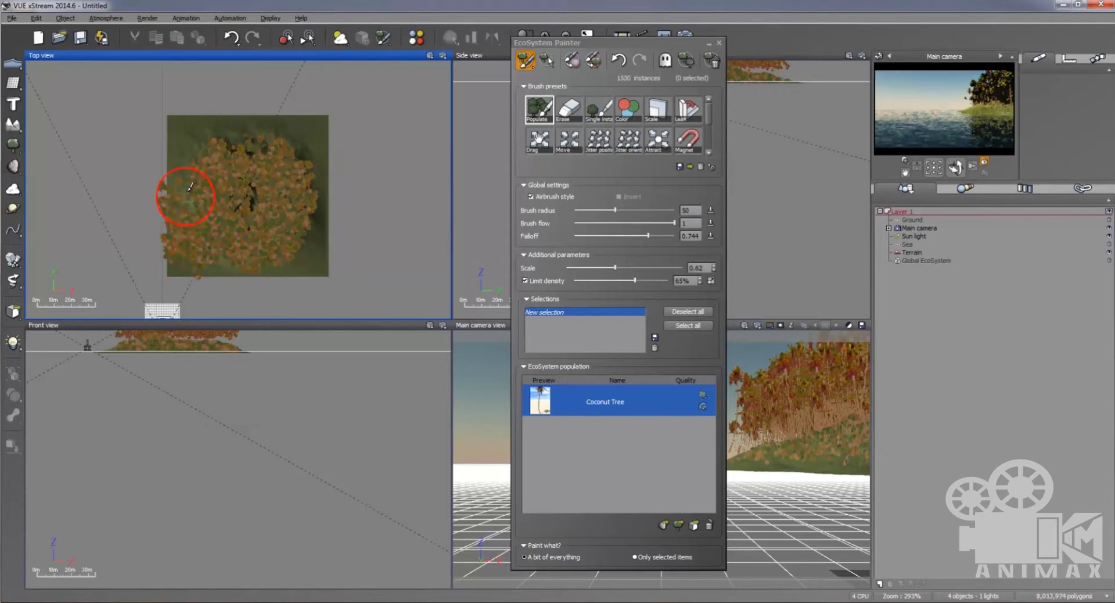
{"action": "left_click_drag", "start_coordinate": [225, 254], "coordinate": [207, 251]}
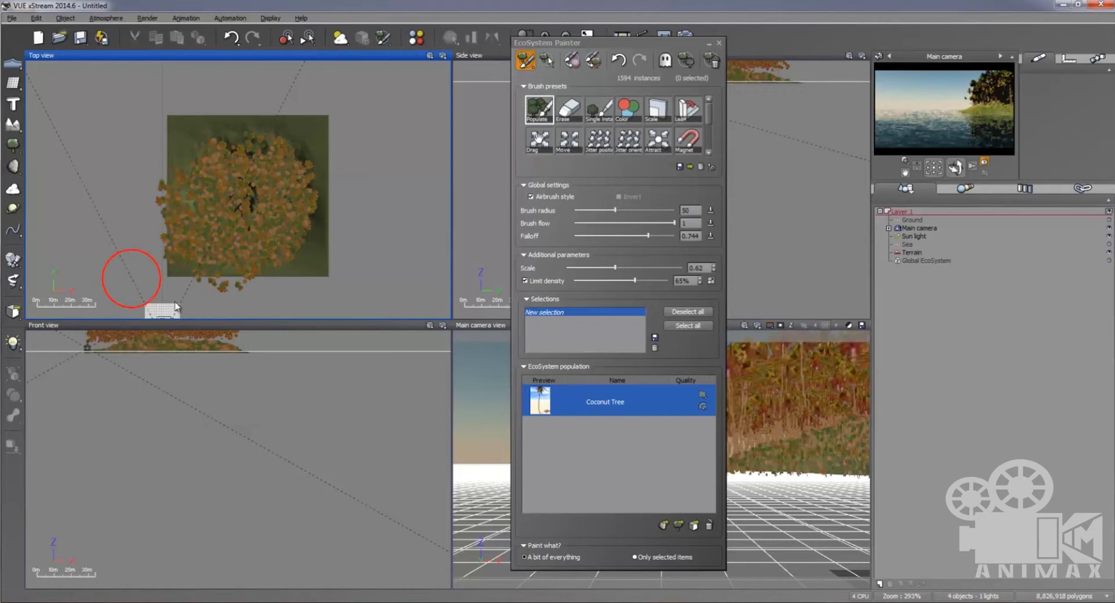
Step: Refresh the camera preview and centre the tree patch in Top view
{"action": "right_click", "coordinate": [991, 107]}
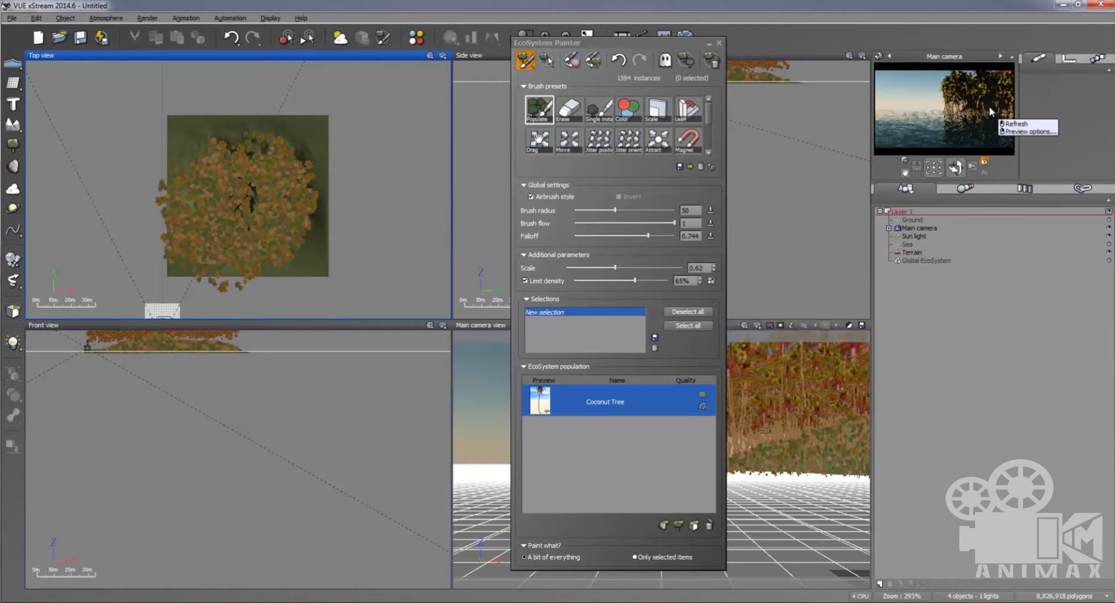
{"action": "left_click", "coordinate": [1022, 124]}
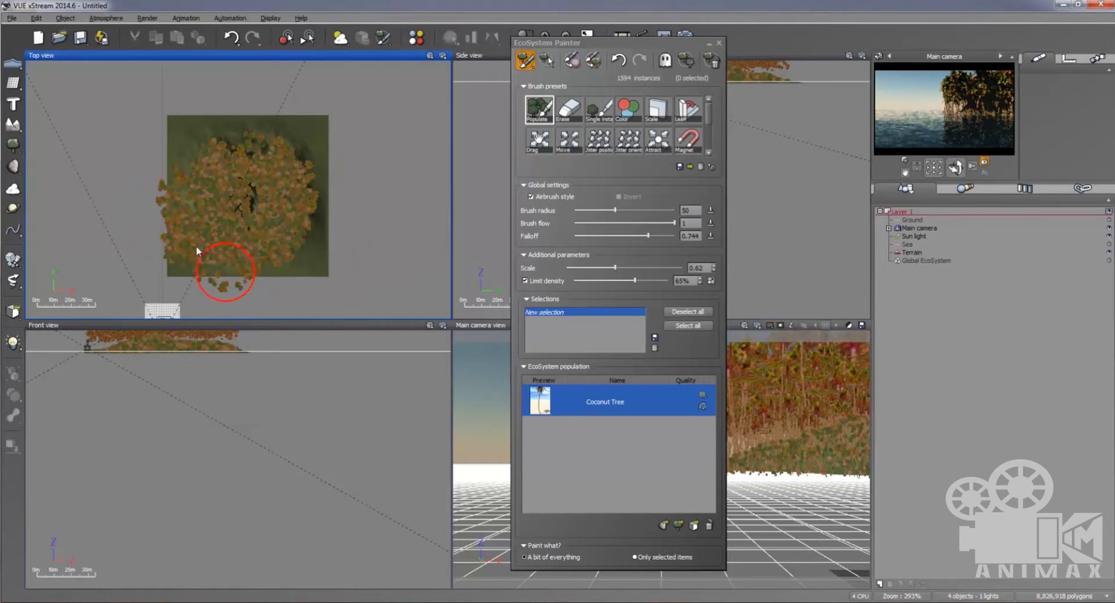
{"action": "scroll", "coordinate": [197, 251], "scroll_direction": "up", "scroll_amount": 5}
{"action": "scroll", "coordinate": [198, 251], "scroll_direction": "down", "scroll_amount": 3}
{"action": "right_click_drag", "start_coordinate": [199, 242], "coordinate": [298, 207]}
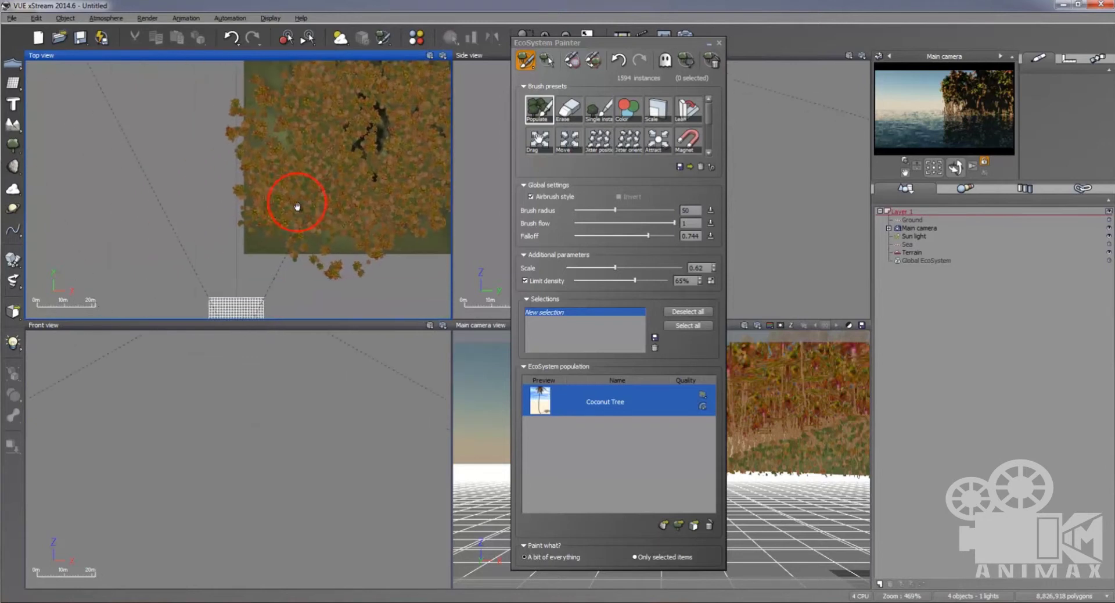
Step: Load the Erase brush preset, erase at the patch edge, and reduce brush radius to 24
{"action": "left_click", "coordinate": [568, 109]}
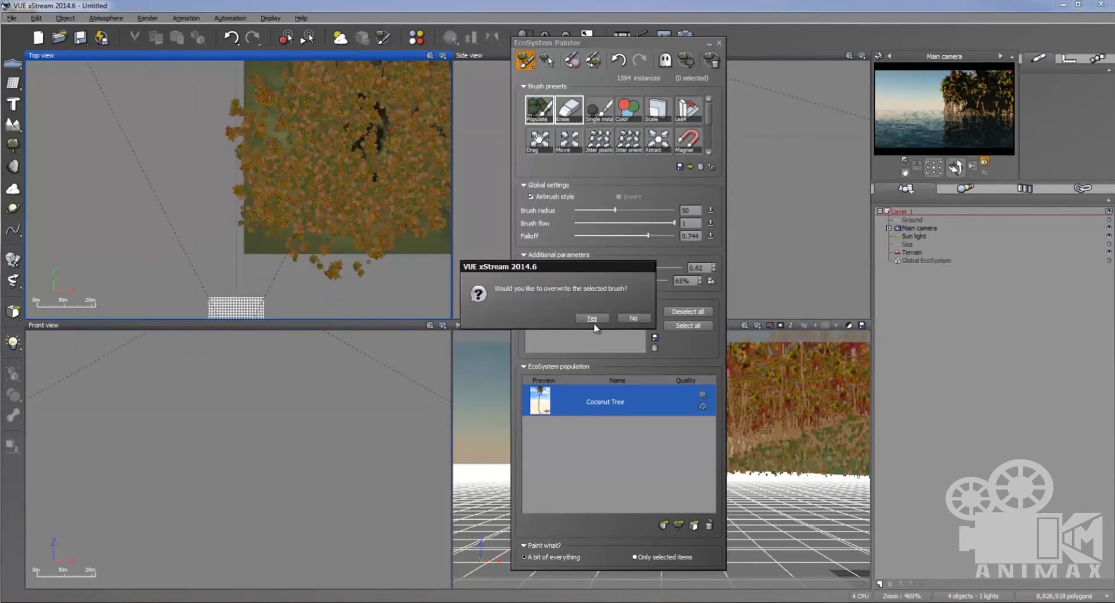
{"action": "left_click", "coordinate": [591, 318]}
{"action": "mouse_move", "coordinate": [236, 180]}
{"action": "left_mouse_down"}
{"action": "mouse_move", "coordinate": [229, 192]}
{"action": "mouse_move", "coordinate": [232, 118]}
{"action": "mouse_move", "coordinate": [225, 238]}
{"action": "left_mouse_up"}
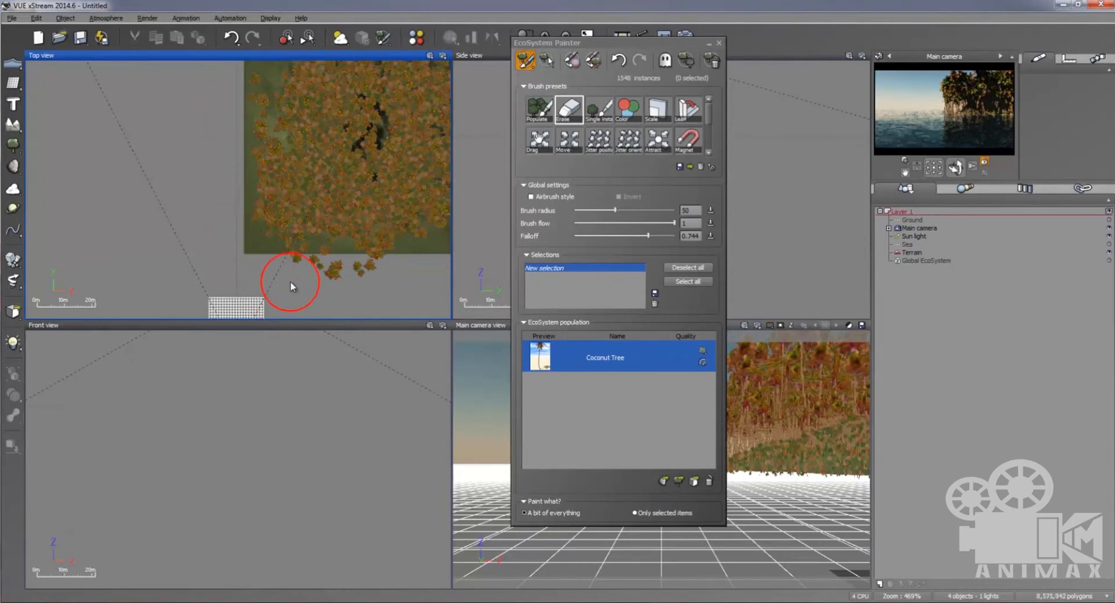
{"action": "left_click_drag", "start_coordinate": [616, 209], "coordinate": [596, 210]}
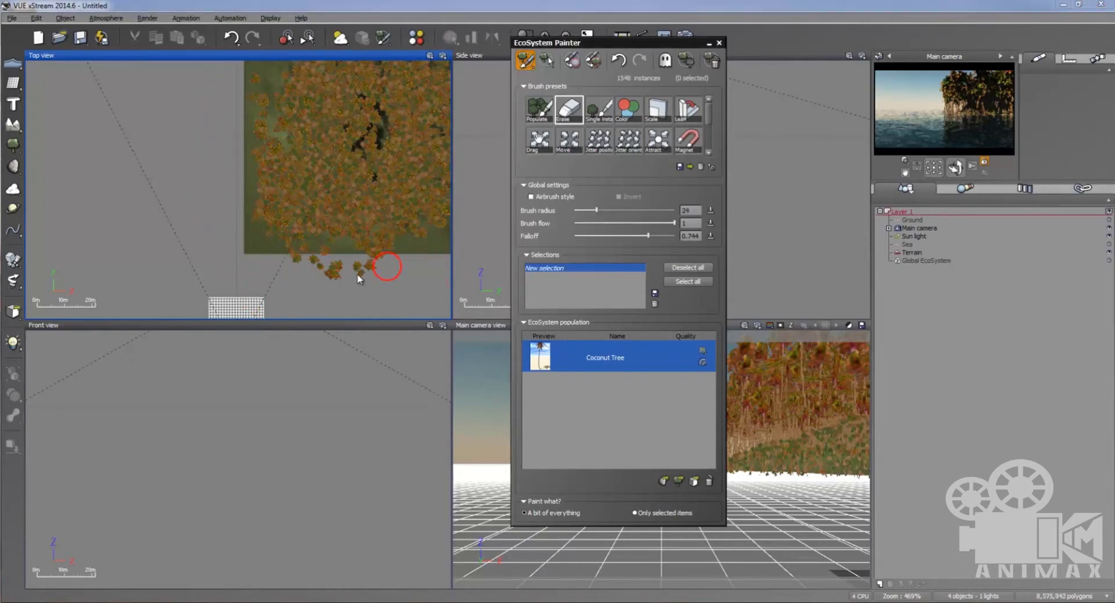
Step: Erase stray coconut trees along the patch's lower, lower-left and left edges
{"action": "mouse_move", "coordinate": [360, 273]}
{"action": "left_mouse_down"}
{"action": "mouse_move", "coordinate": [298, 261]}
{"action": "mouse_move", "coordinate": [378, 264]}
{"action": "mouse_move", "coordinate": [291, 254]}
{"action": "mouse_move", "coordinate": [398, 257]}
{"action": "mouse_move", "coordinate": [359, 255]}
{"action": "left_mouse_up"}
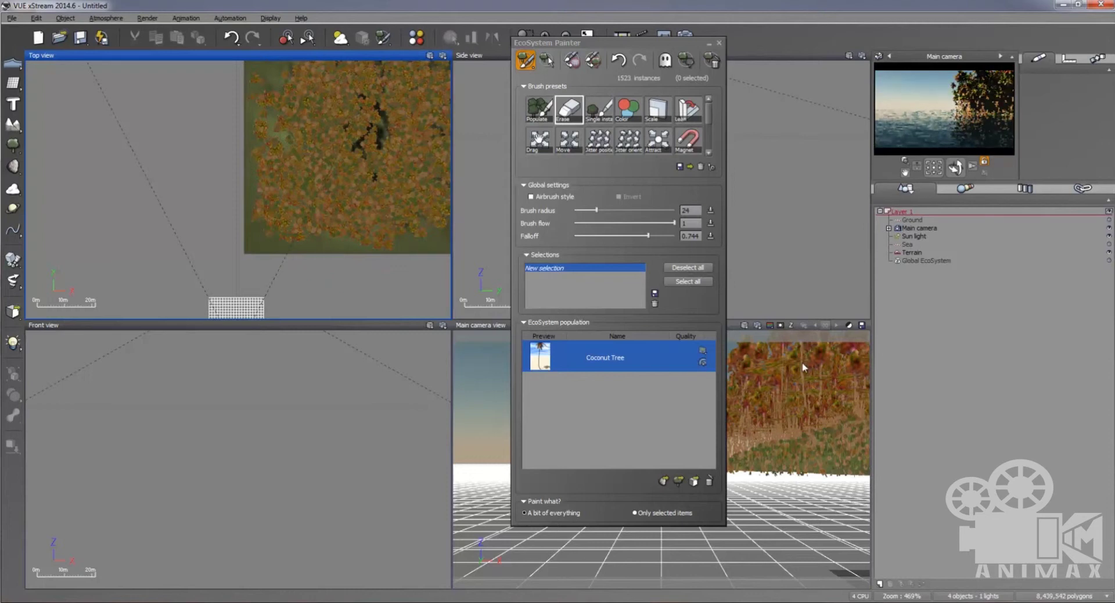
{"action": "left_click_drag", "start_coordinate": [272, 228], "coordinate": [228, 180]}
{"action": "left_click_drag", "start_coordinate": [581, 43], "coordinate": [466, 43]}
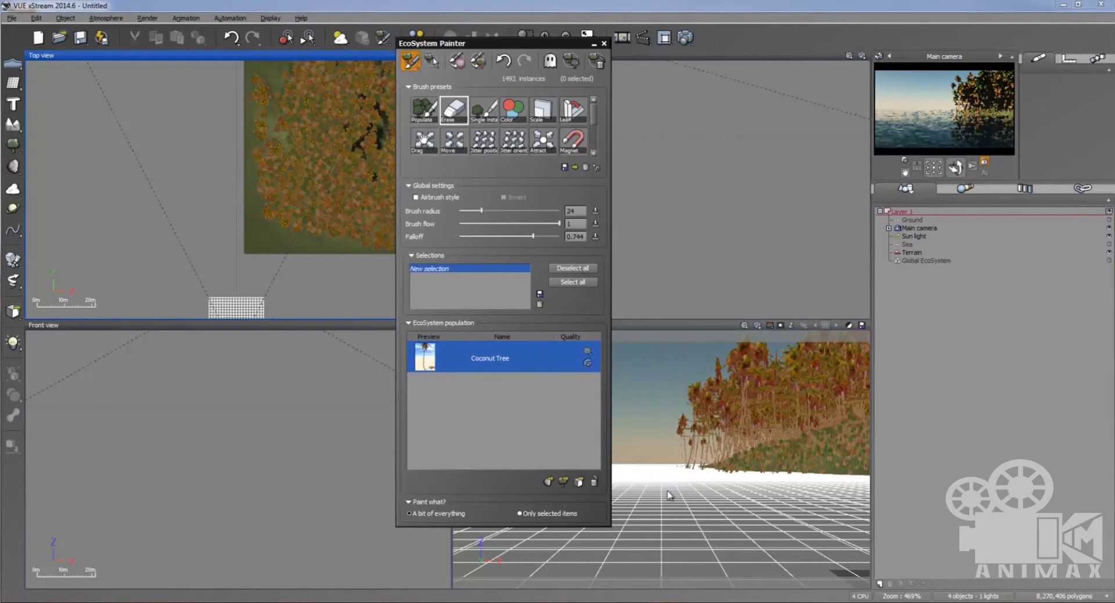
{"action": "left_click_drag", "start_coordinate": [255, 72], "coordinate": [254, 97]}
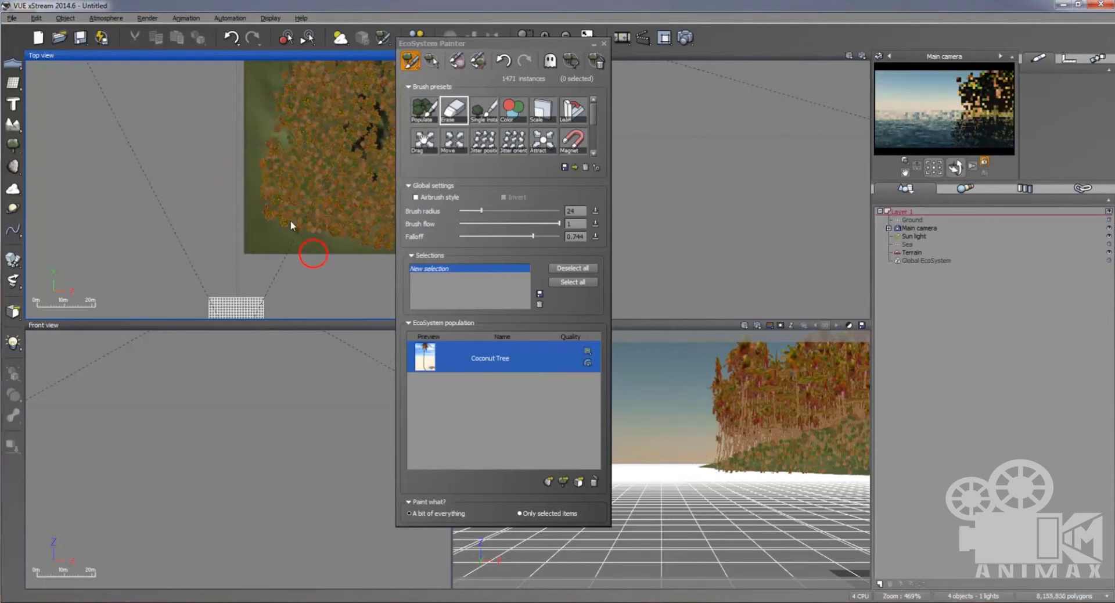
{"action": "mouse_move", "coordinate": [254, 204]}
{"action": "left_mouse_down"}
{"action": "mouse_move", "coordinate": [308, 240]}
{"action": "mouse_move", "coordinate": [251, 220]}
{"action": "left_mouse_up"}
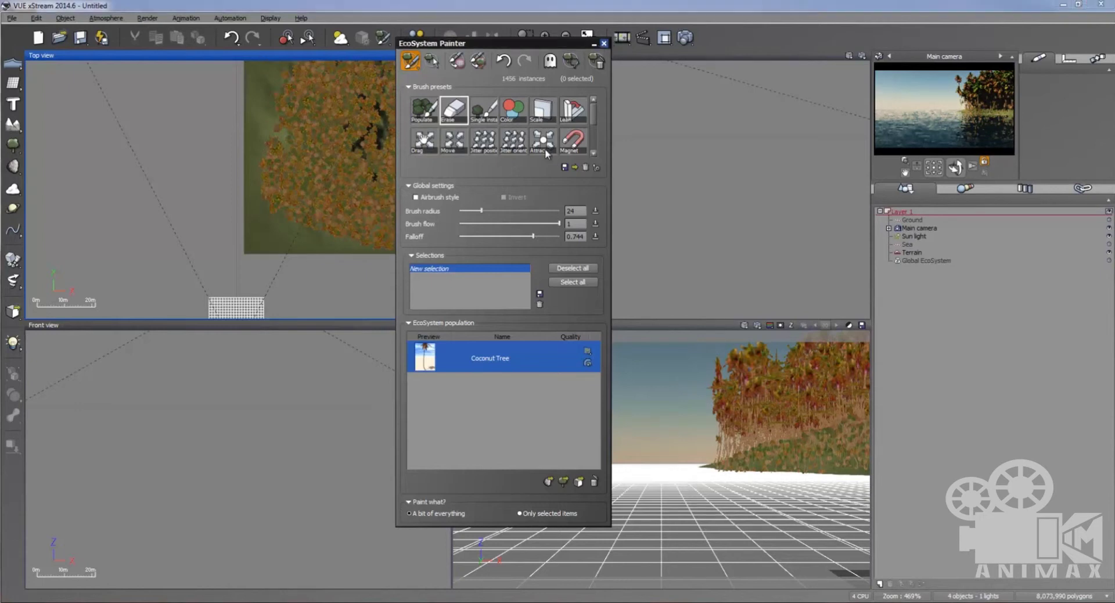
Step: Close the EcoSystem Painter and preview-render the Main camera view as a stacked render
{"action": "left_click", "coordinate": [604, 43]}
{"action": "left_click", "coordinate": [756, 326]}
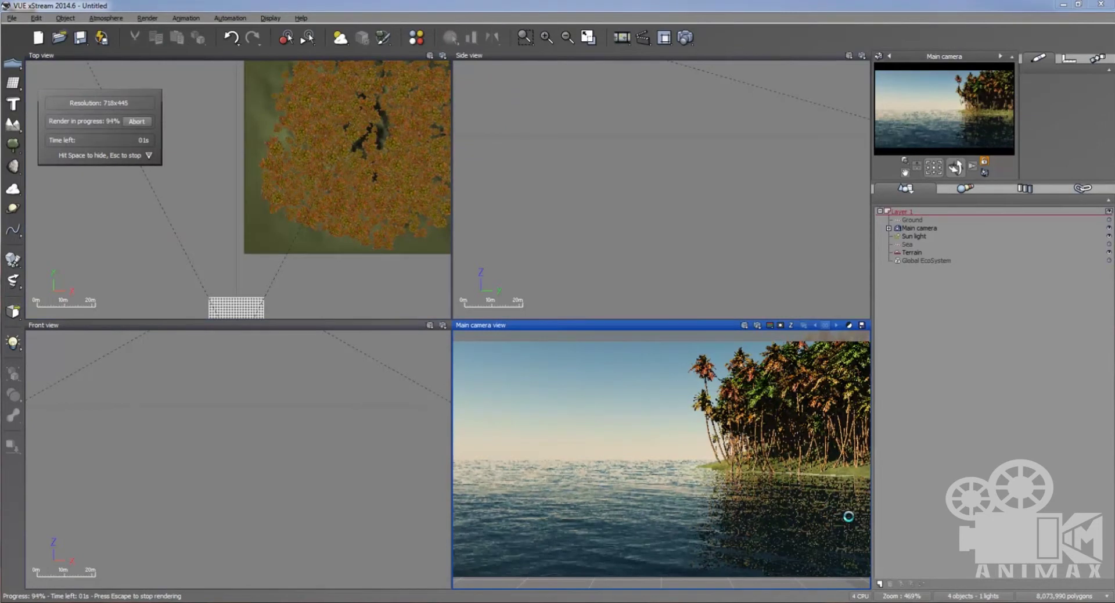
{"action": "left_click", "coordinate": [635, 250]}
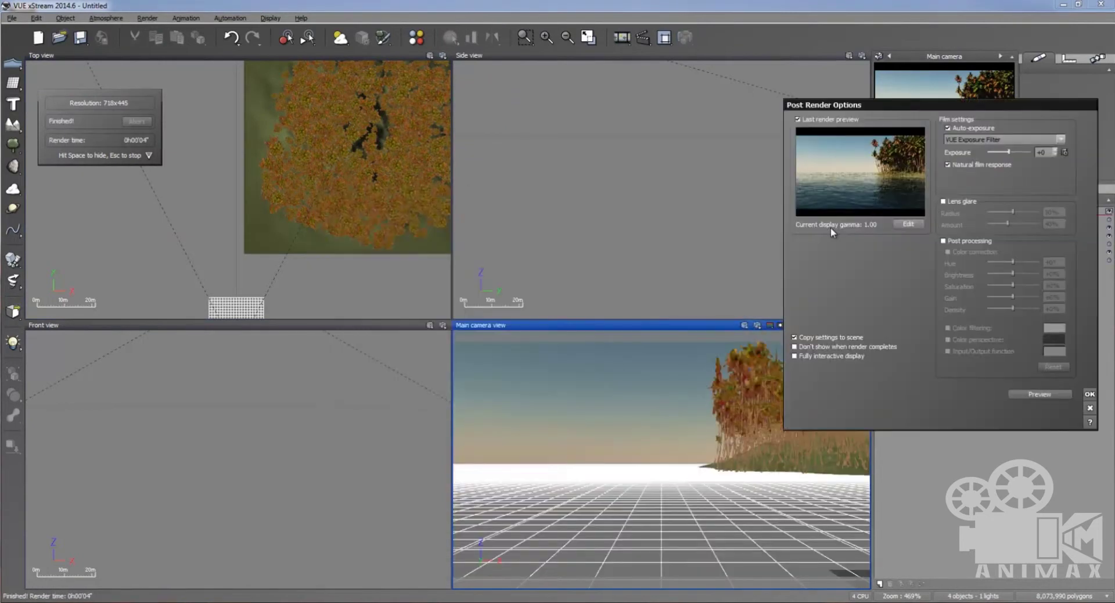
{"action": "left_click", "coordinate": [1089, 395]}
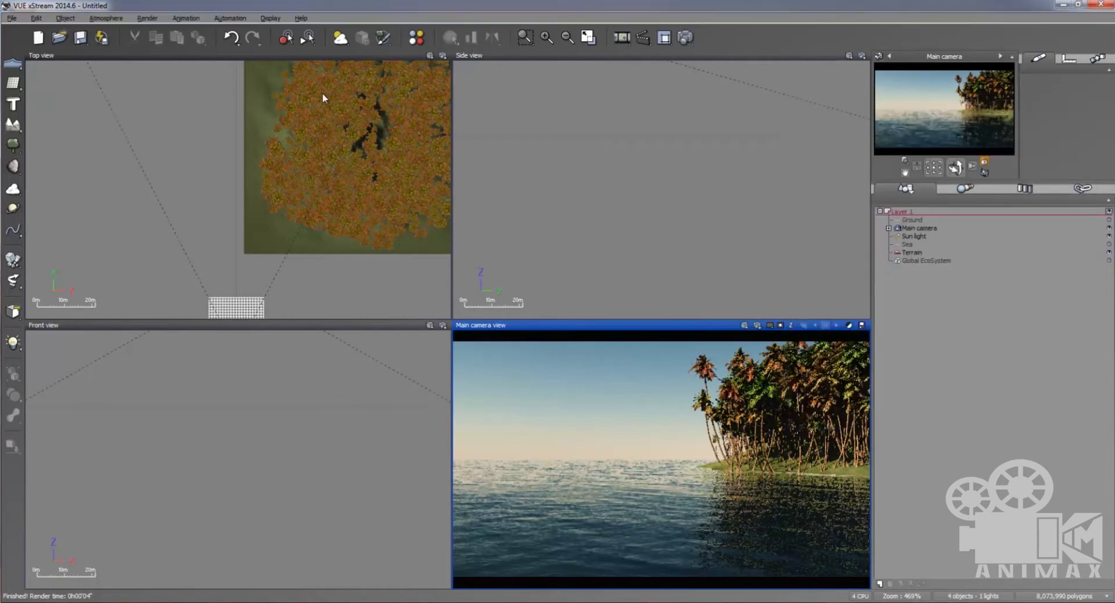
Step: Add a Coconut Tree from the plant species list and push it farther from the camera
{"action": "left_click", "coordinate": [13, 146]}
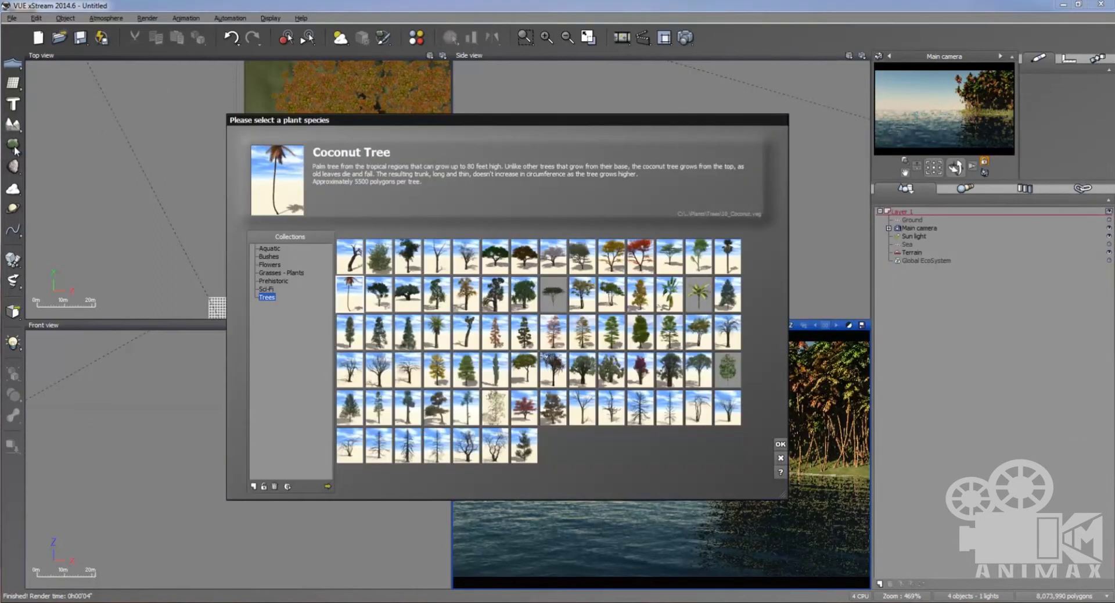
{"action": "double_click", "coordinate": [350, 294]}
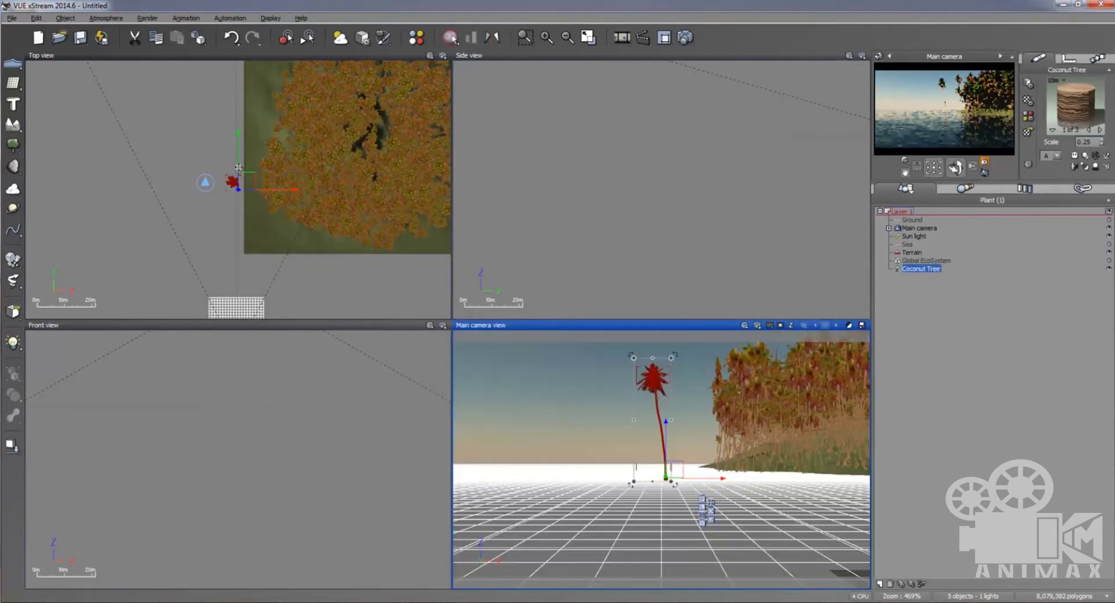
{"action": "left_click_drag", "start_coordinate": [237, 164], "coordinate": [241, 254]}
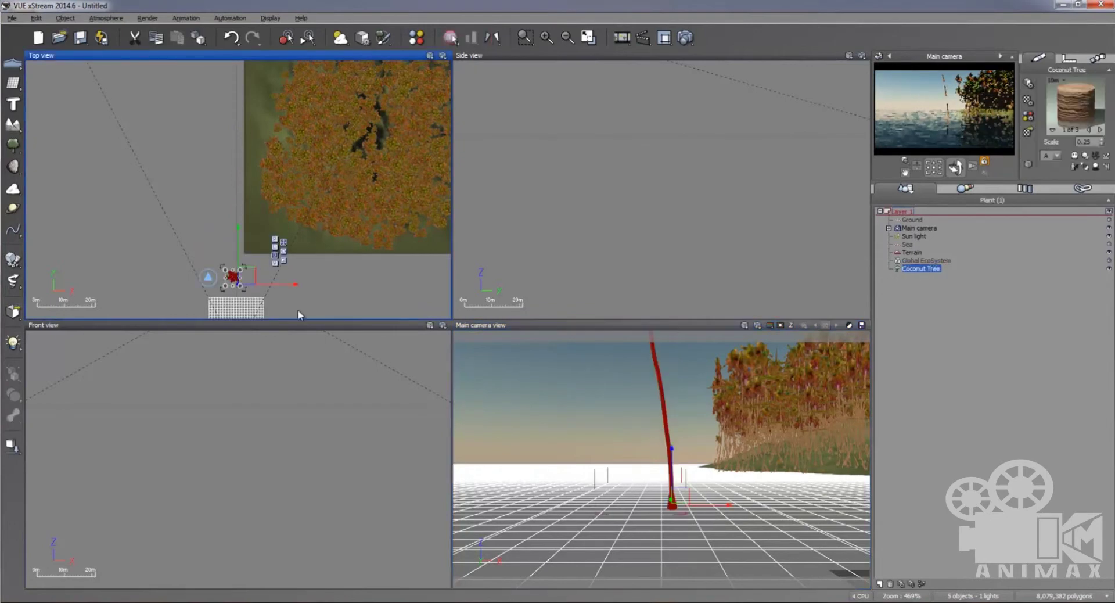
{"action": "left_click", "coordinate": [693, 506]}
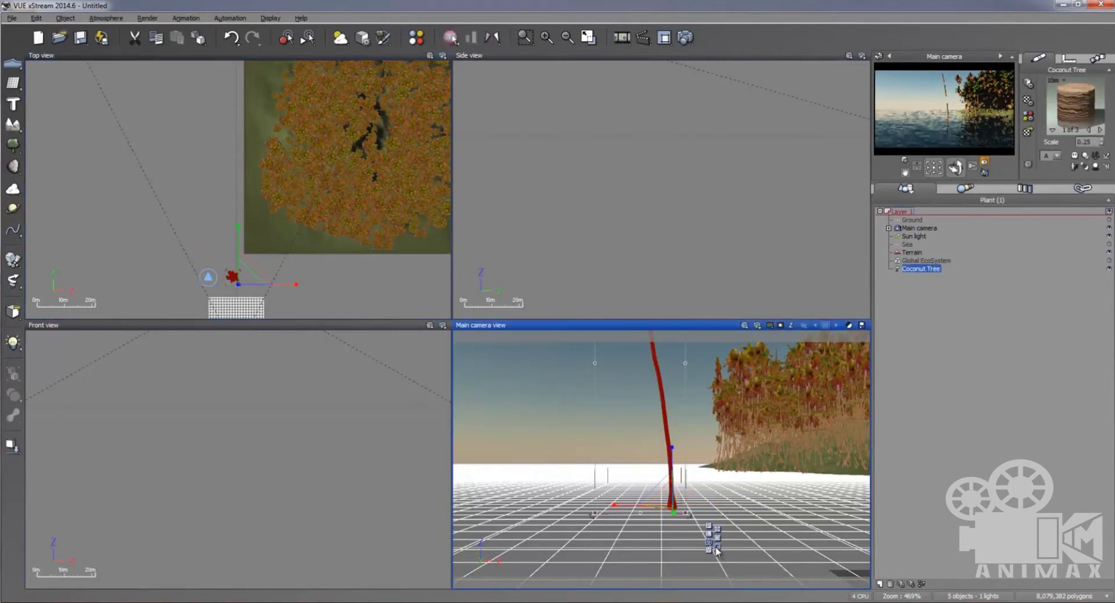
{"action": "left_click_drag", "start_coordinate": [666, 492], "coordinate": [662, 511]}
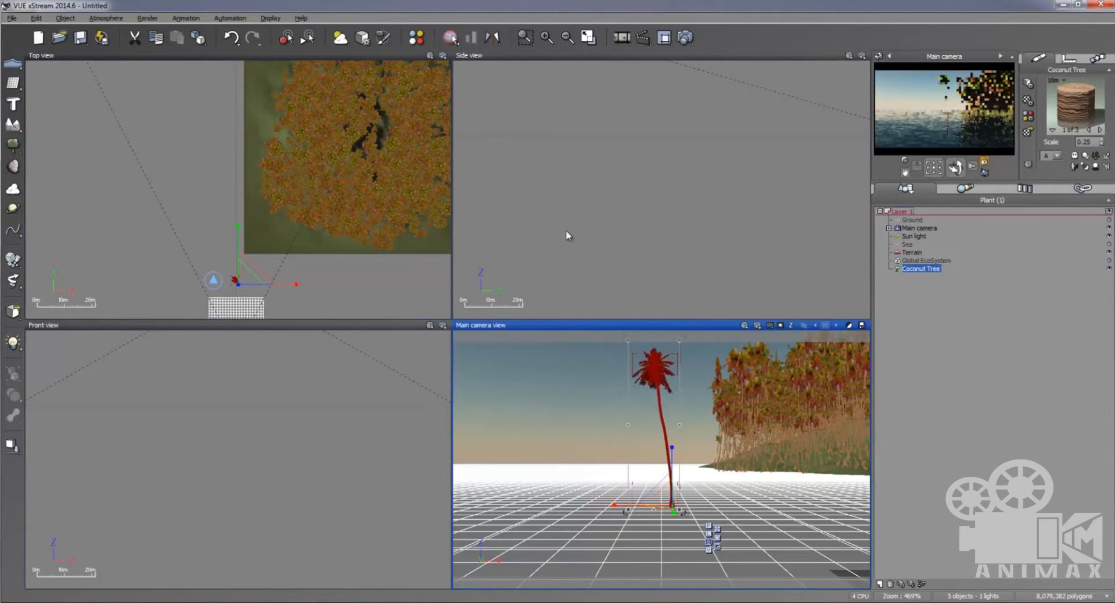
Step: Move the coconut tree onto the grid in front of the camera
{"action": "left_click", "coordinate": [607, 223]}
{"action": "left_click", "coordinate": [229, 239]}
{"action": "scroll", "coordinate": [230, 239], "scroll_direction": "up", "scroll_amount": 5}
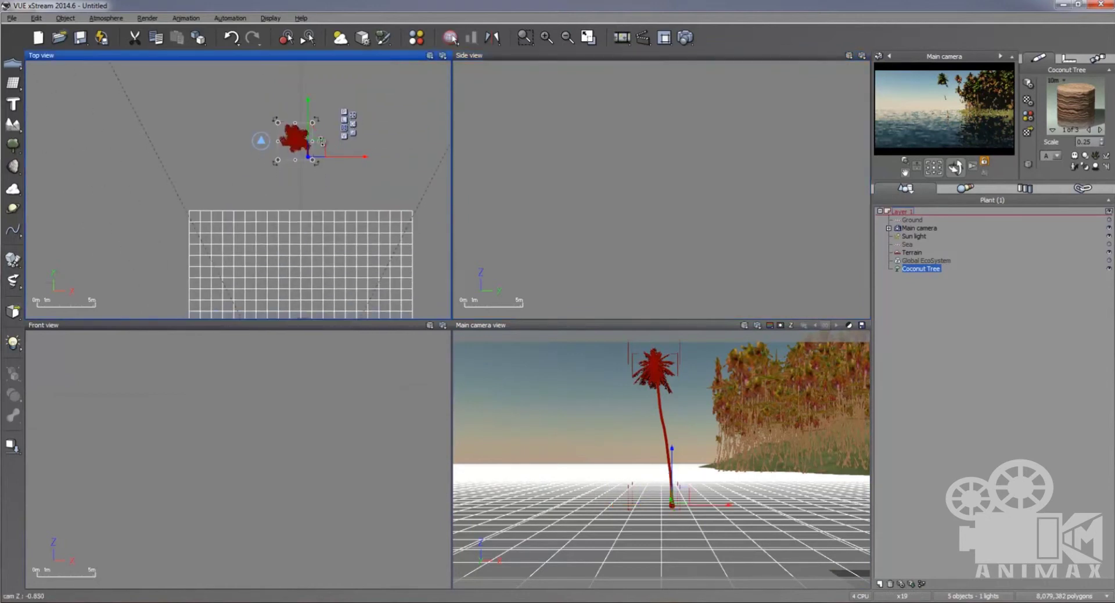
{"action": "left_click_drag", "start_coordinate": [321, 141], "coordinate": [286, 287]}
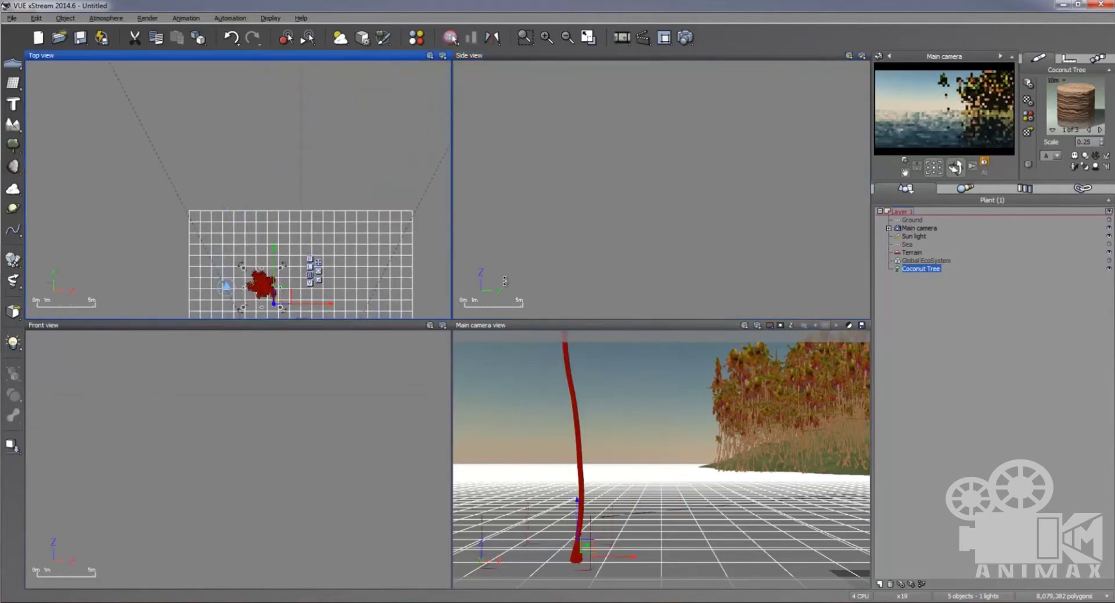
{"action": "left_click", "coordinate": [513, 184]}
{"action": "scroll", "coordinate": [716, 217], "scroll_direction": "down", "scroll_amount": 10}
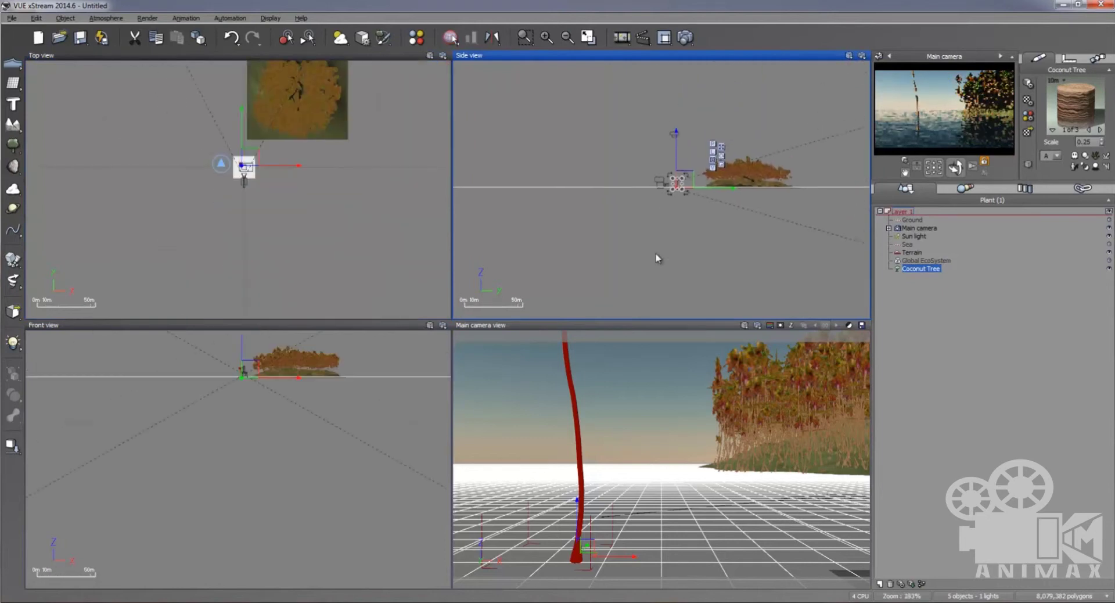
{"action": "scroll", "coordinate": [658, 259], "scroll_direction": "up", "scroll_amount": 12}
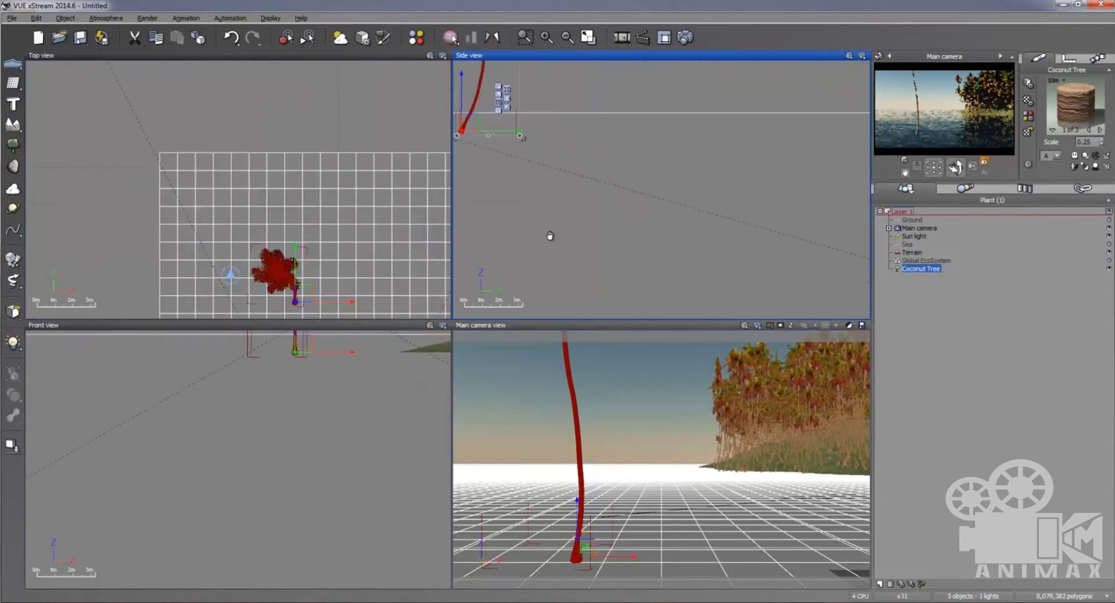
{"action": "right_click_drag", "start_coordinate": [550, 235], "coordinate": [814, 342]}
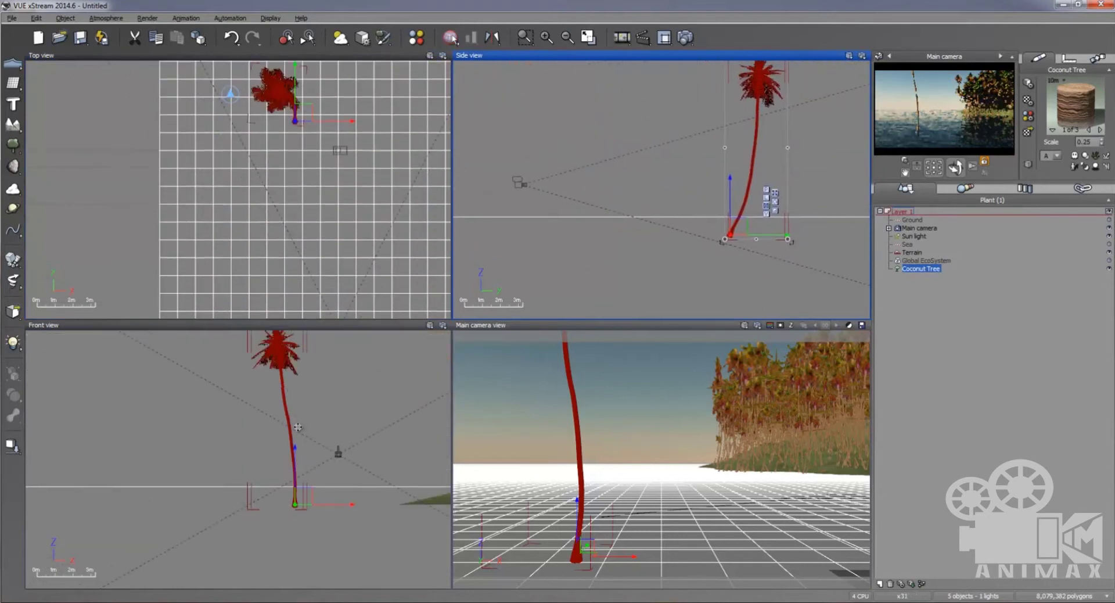
Step: Tilt the coconut tree to lean right in Front view, then add a second Coconut Tree
{"action": "left_click", "coordinate": [304, 466]}
{"action": "left_click", "coordinate": [340, 472]}
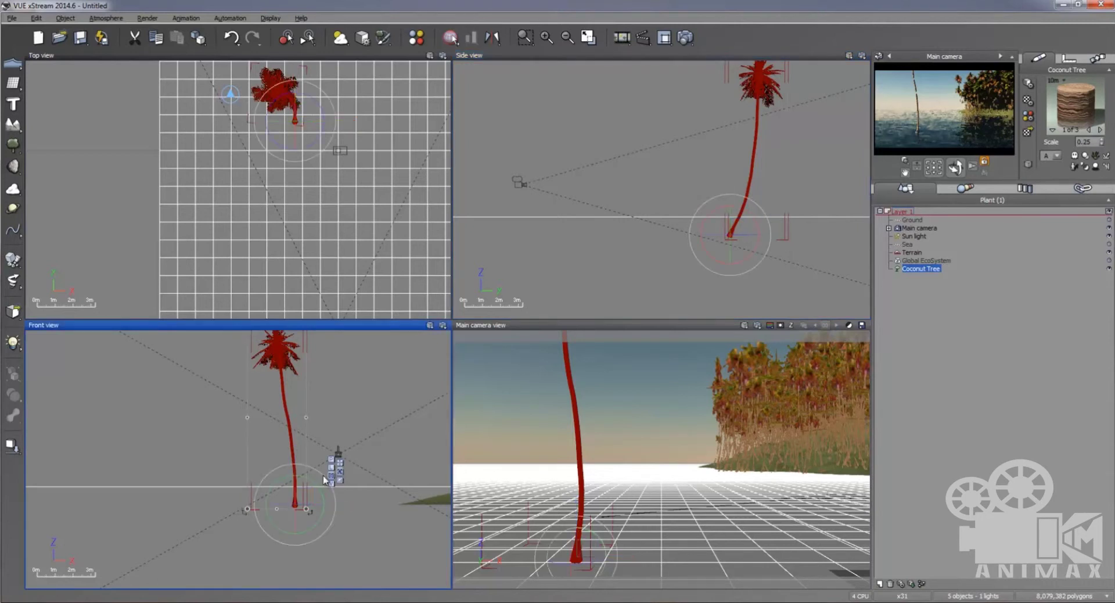
{"action": "left_click", "coordinate": [323, 480]}
{"action": "left_click", "coordinate": [296, 506]}
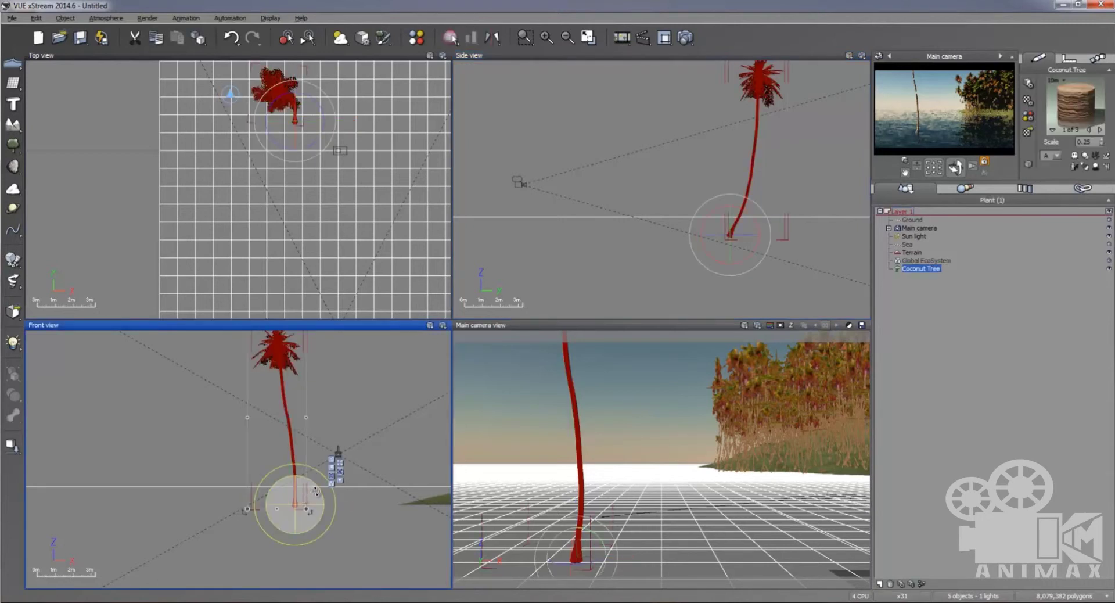
{"action": "left_click_drag", "start_coordinate": [317, 491], "coordinate": [181, 512]}
{"action": "left_click", "coordinate": [339, 463]}
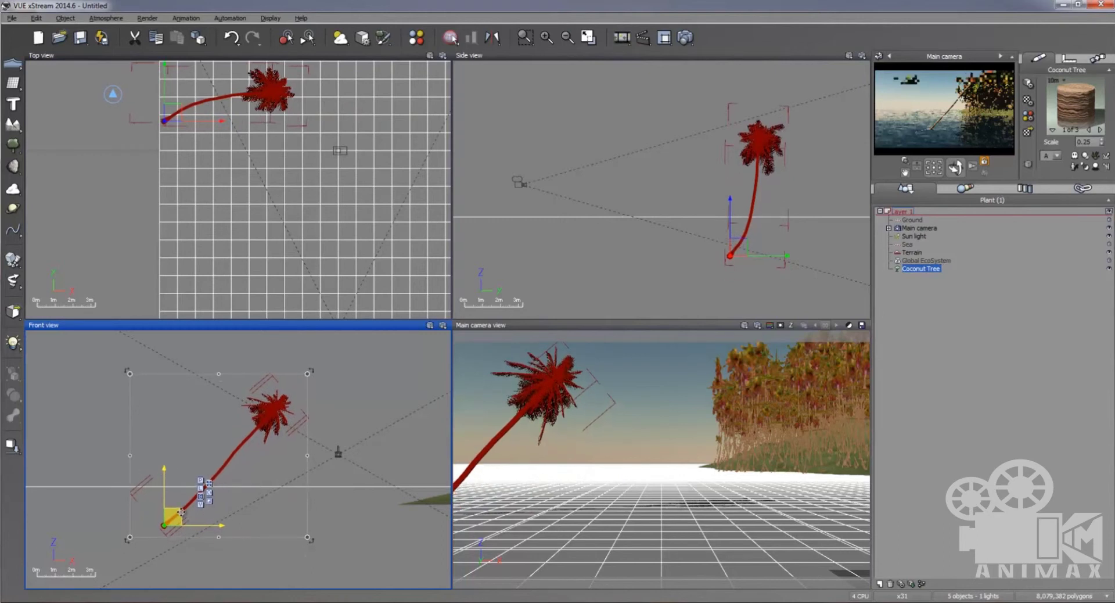
{"action": "left_click", "coordinate": [12, 144]}
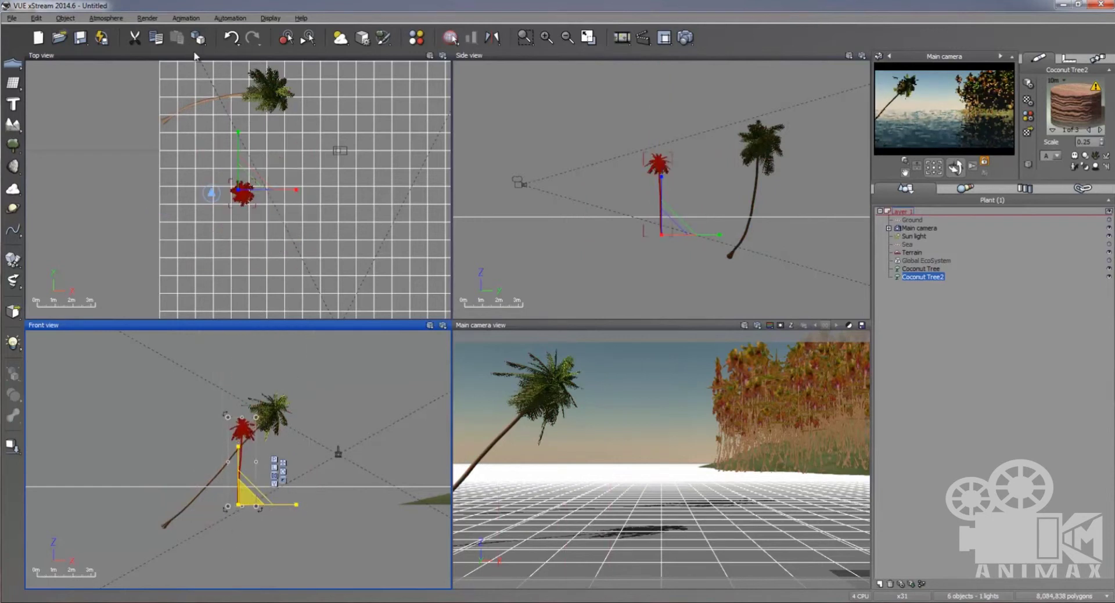
Step: Tilt Coconut Tree2 clockwise and move it down-right in Top view, away from the first palm
{"action": "left_click", "coordinate": [278, 479]}
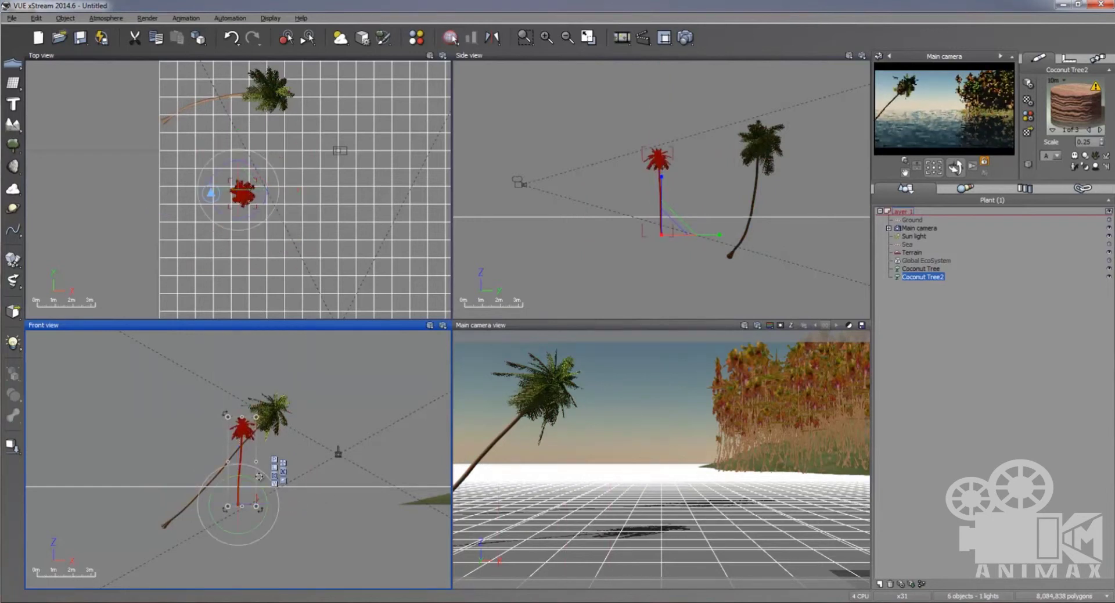
{"action": "mouse_move", "coordinate": [256, 481]}
{"action": "left_mouse_down"}
{"action": "mouse_move", "coordinate": [270, 491]}
{"action": "mouse_move", "coordinate": [268, 482]}
{"action": "left_mouse_up"}
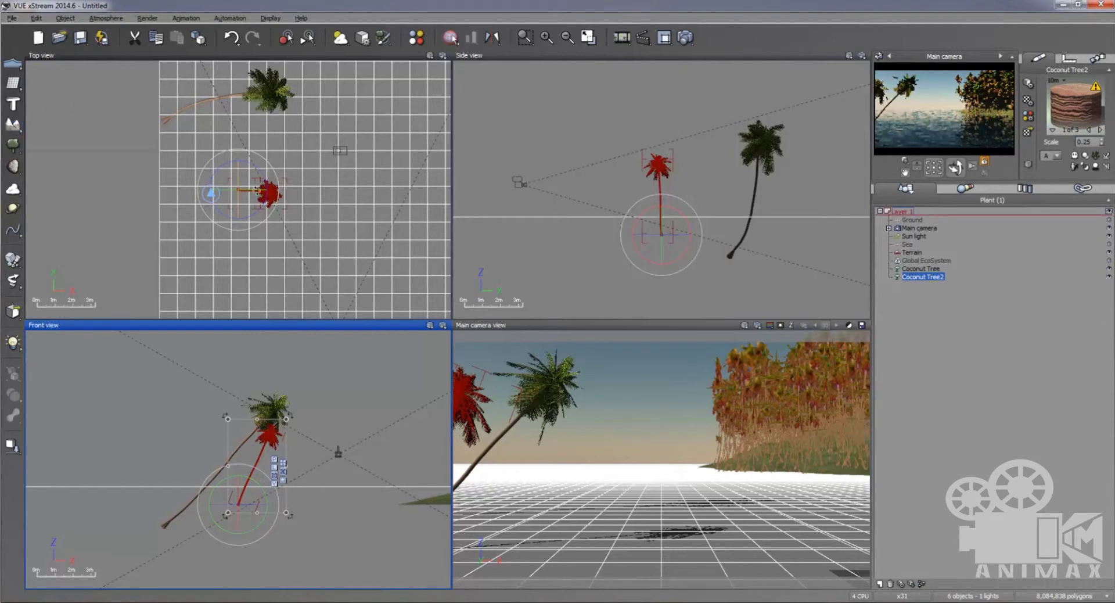
{"action": "left_click", "coordinate": [265, 196]}
{"action": "left_click", "coordinate": [273, 155]}
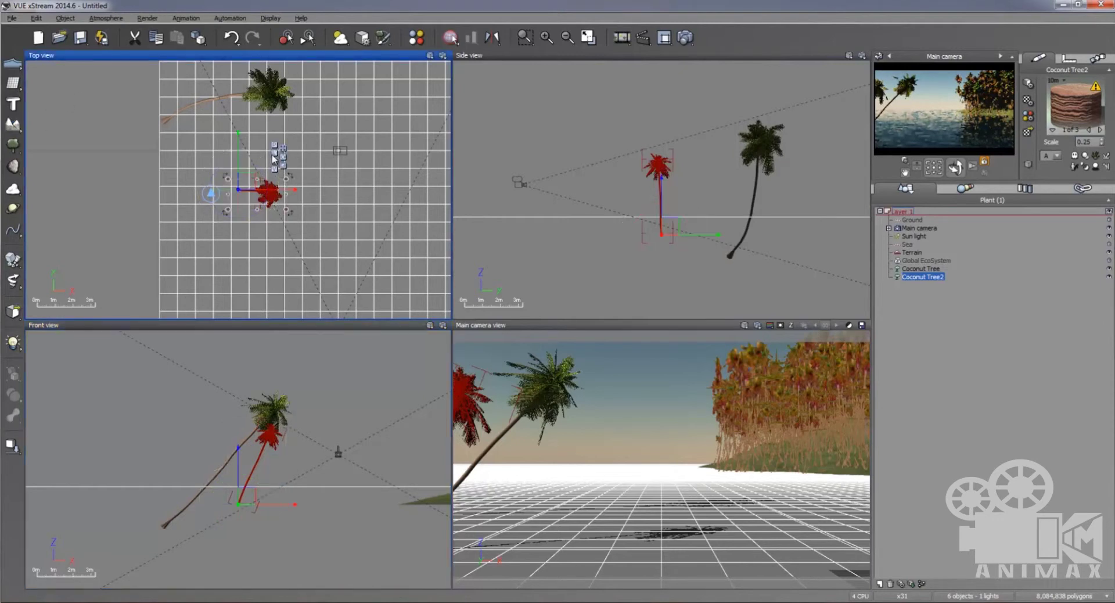
{"action": "left_click_drag", "start_coordinate": [248, 177], "coordinate": [293, 255]}
Step: Shift the first coconut tree down-right, lower it and move it left, then add Coconut Tree3
{"action": "left_click", "coordinate": [169, 116]}
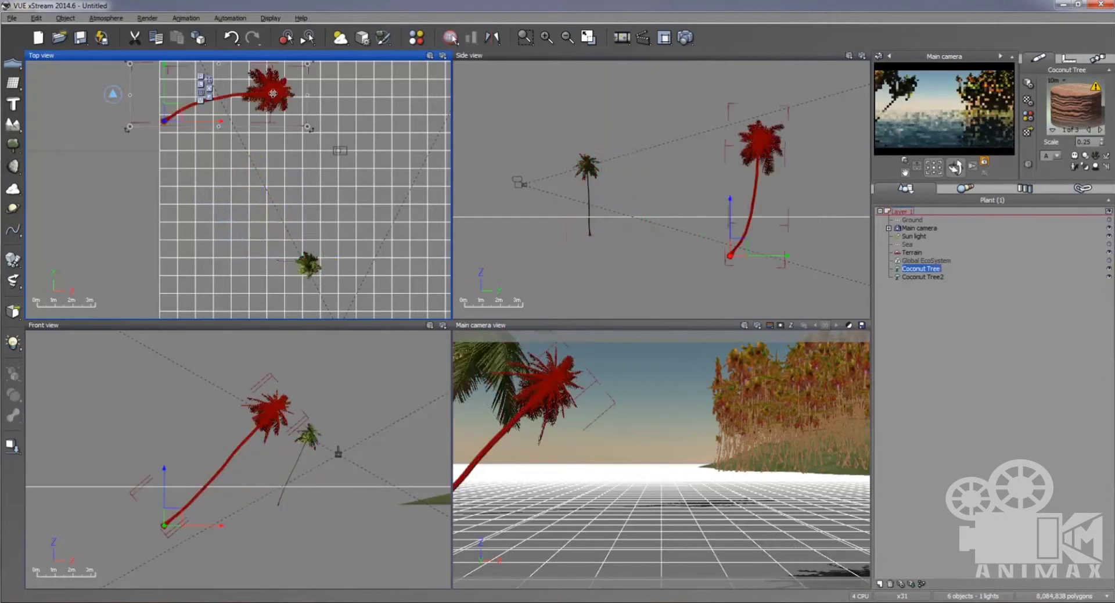
{"action": "left_click_drag", "start_coordinate": [178, 107], "coordinate": [215, 197]}
{"action": "right_click", "coordinate": [651, 193]}
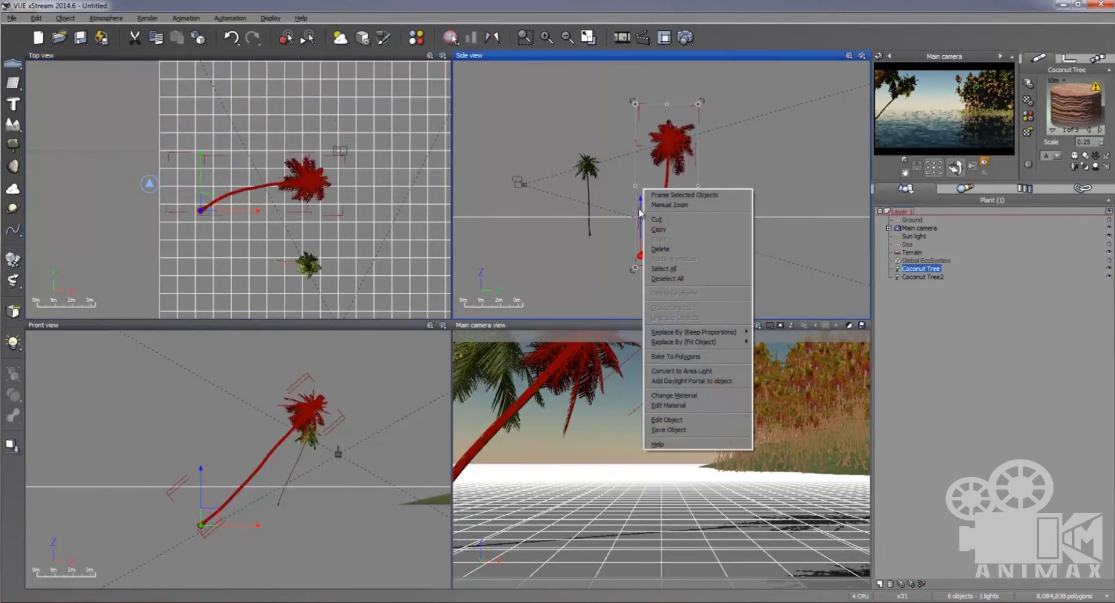
{"action": "left_click", "coordinate": [641, 213]}
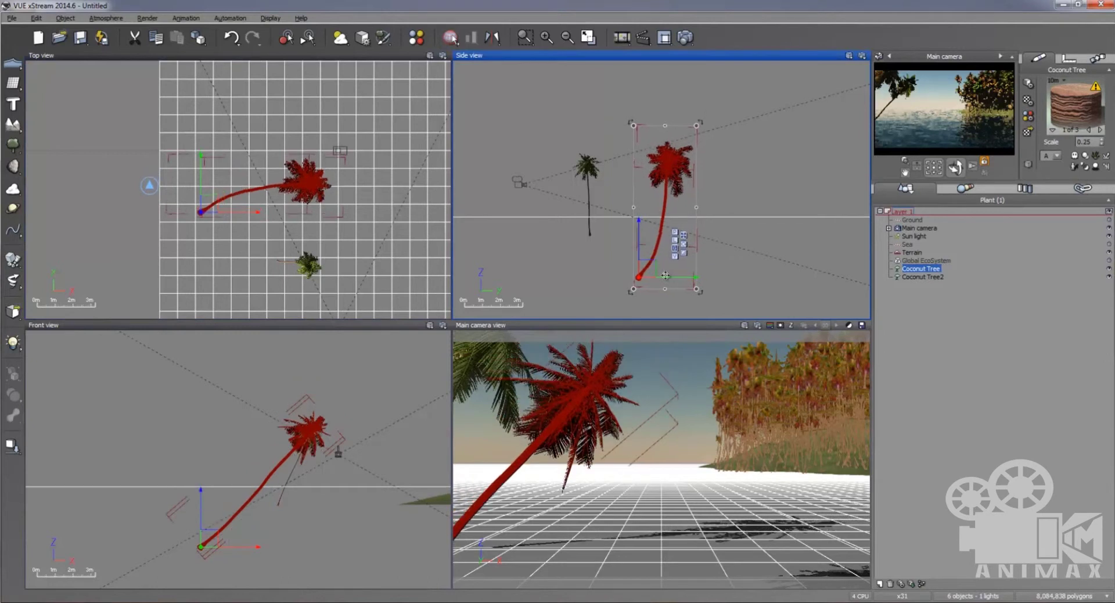
{"action": "left_click_drag", "start_coordinate": [665, 275], "coordinate": [637, 283]}
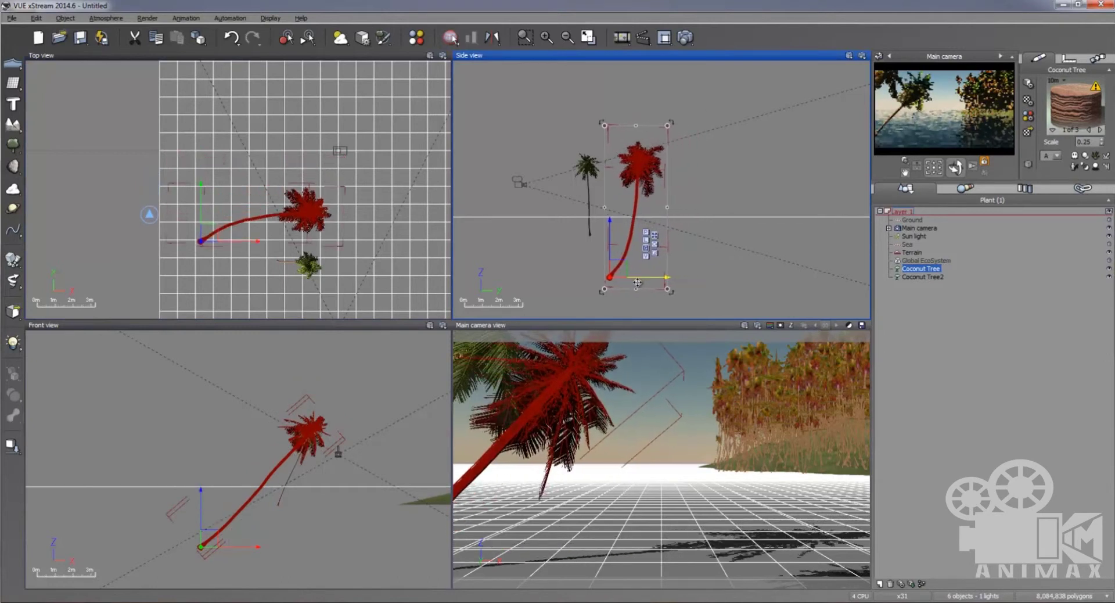
{"action": "left_click", "coordinate": [13, 144]}
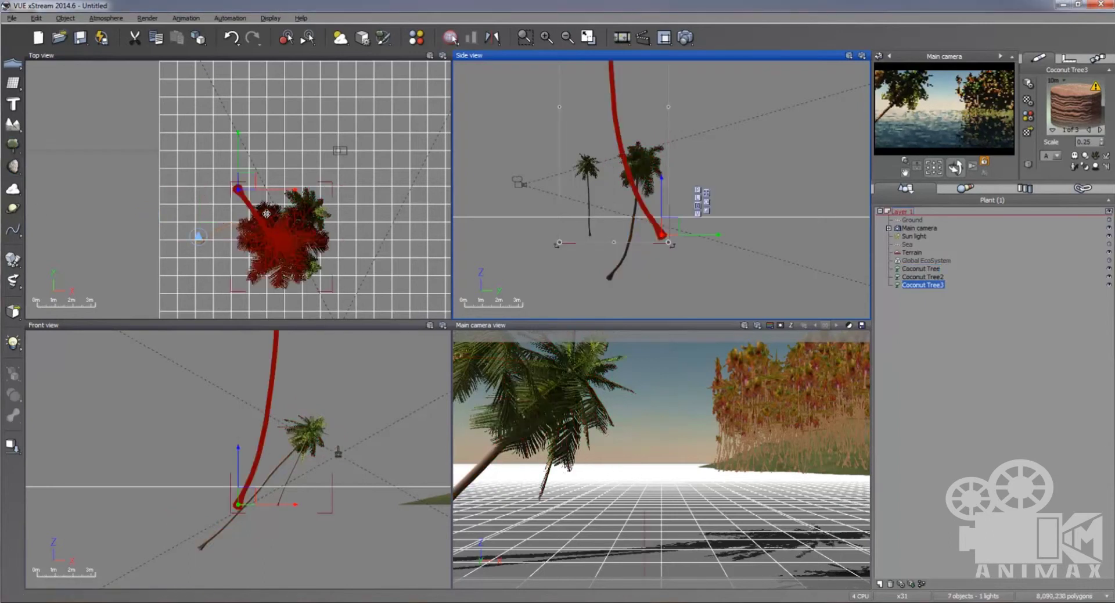
Step: Stand Coconut Tree3 upright in Side view and move it right among the palms
{"action": "left_click", "coordinate": [705, 213]}
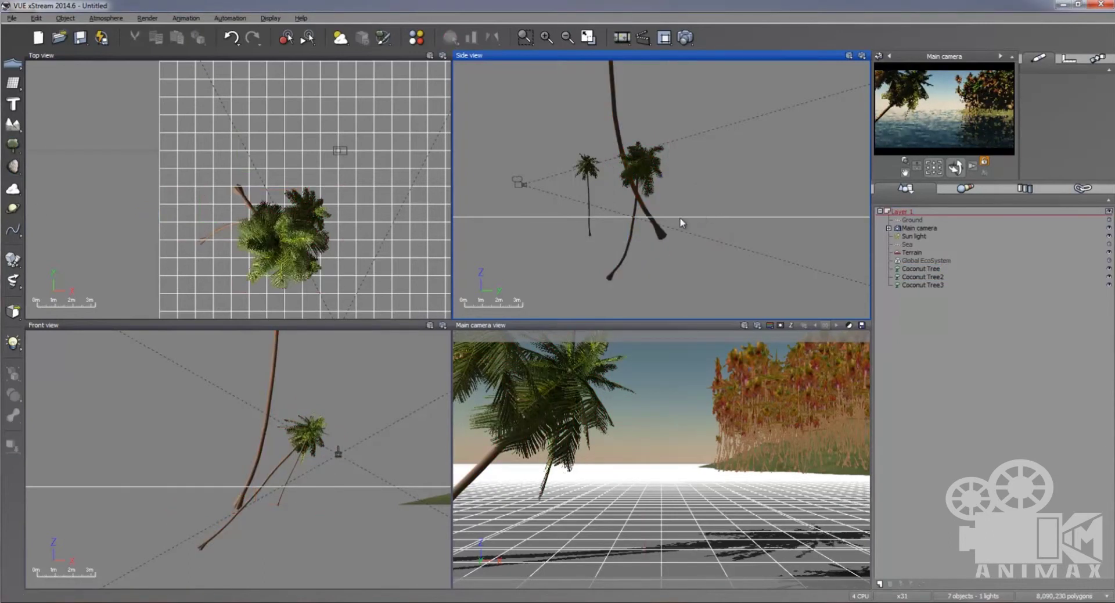
{"action": "left_click", "coordinate": [663, 235]}
{"action": "left_click_drag", "start_coordinate": [707, 215], "coordinate": [647, 270]}
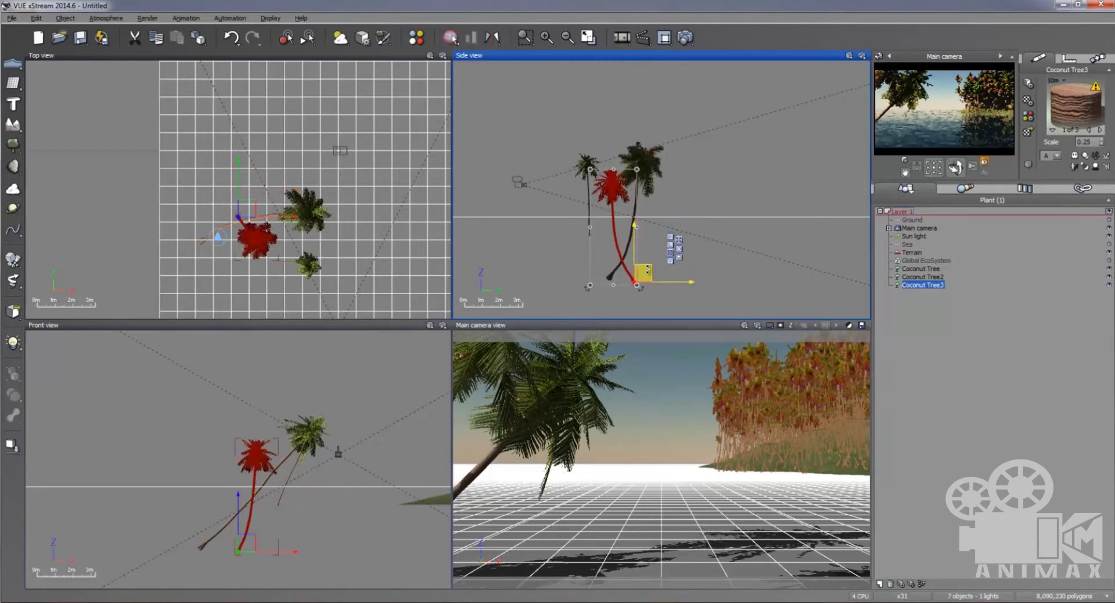
{"action": "right_click", "coordinate": [255, 209]}
{"action": "left_click", "coordinate": [252, 221]}
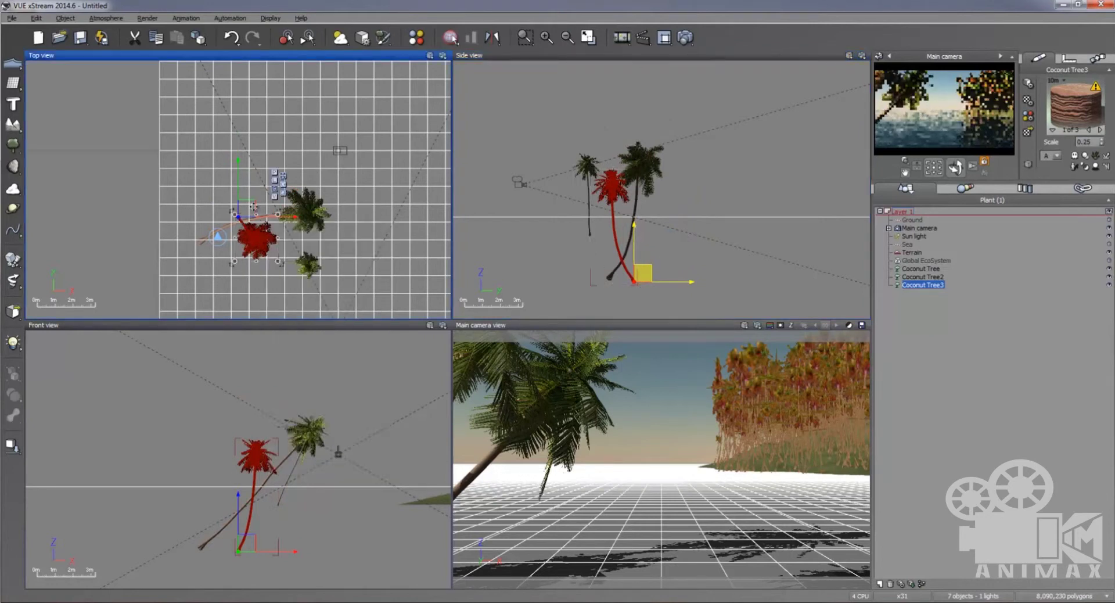
{"action": "left_click_drag", "start_coordinate": [250, 207], "coordinate": [292, 199]}
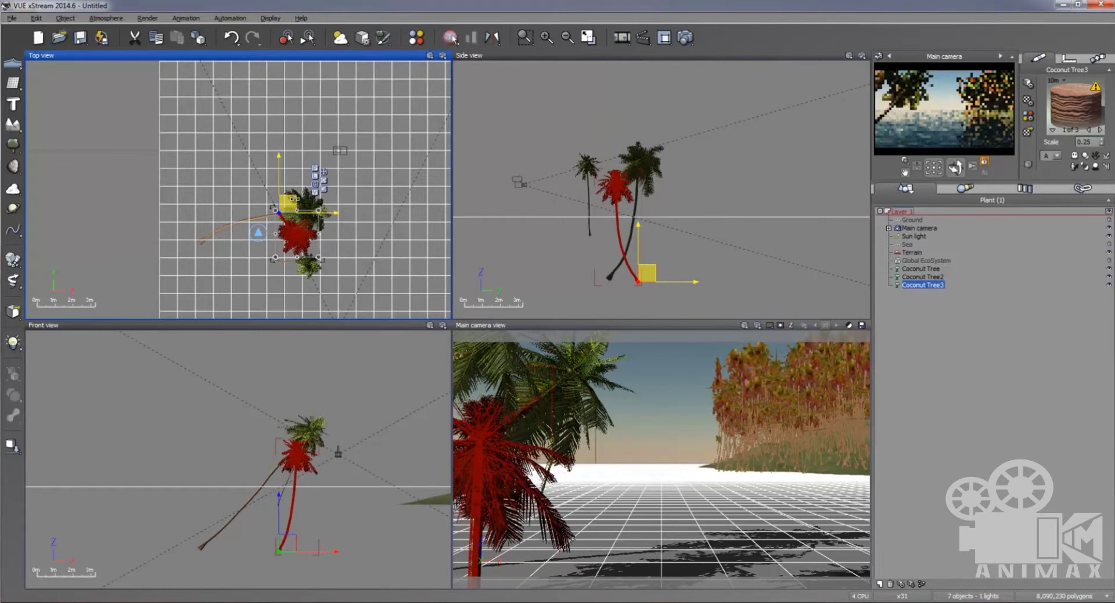
Step: Tilt Coconut Tree3 in Front view so it leans right
{"action": "left_click", "coordinate": [296, 505]}
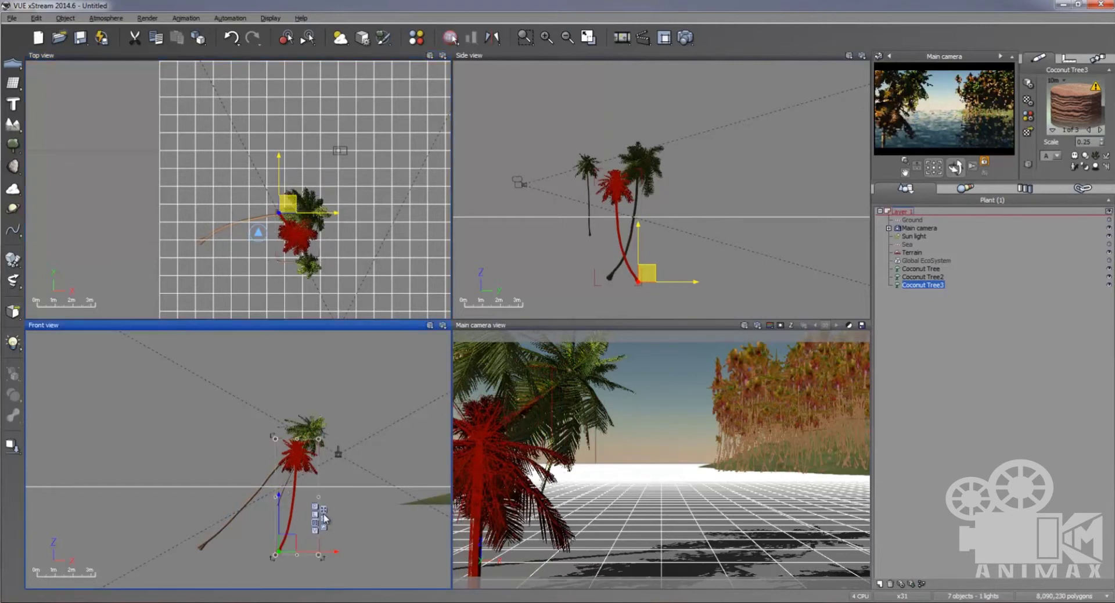
{"action": "left_click", "coordinate": [324, 516]}
{"action": "left_click_drag", "start_coordinate": [310, 521], "coordinate": [256, 518]}
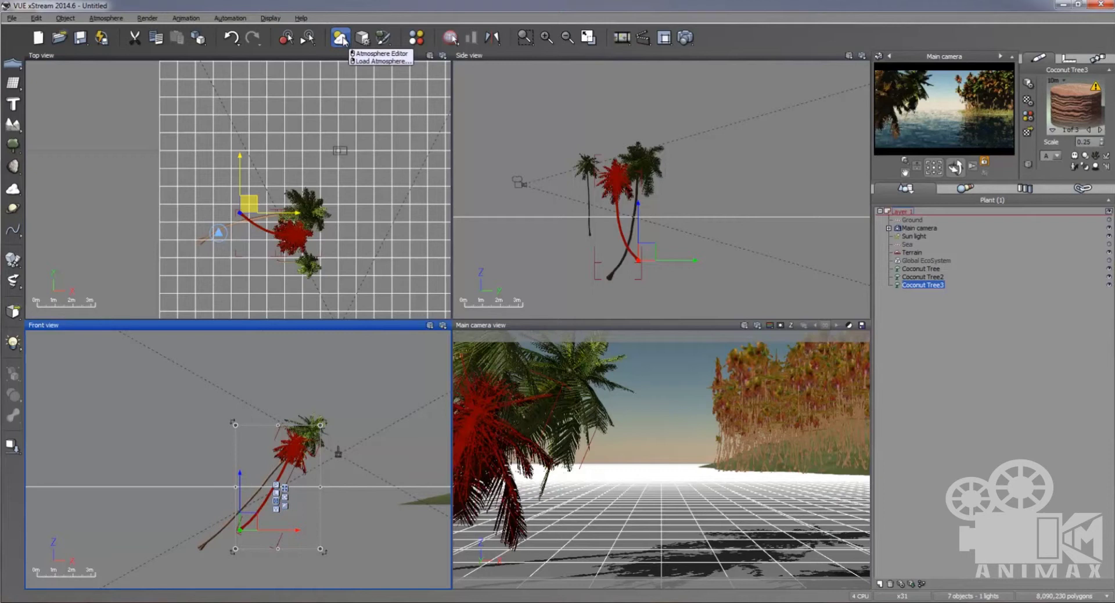
Step: Add a Turbulent Alto Stratus cloud layer with 1 km altitude and 57% ambient lighting
{"action": "left_click", "coordinate": [341, 38]}
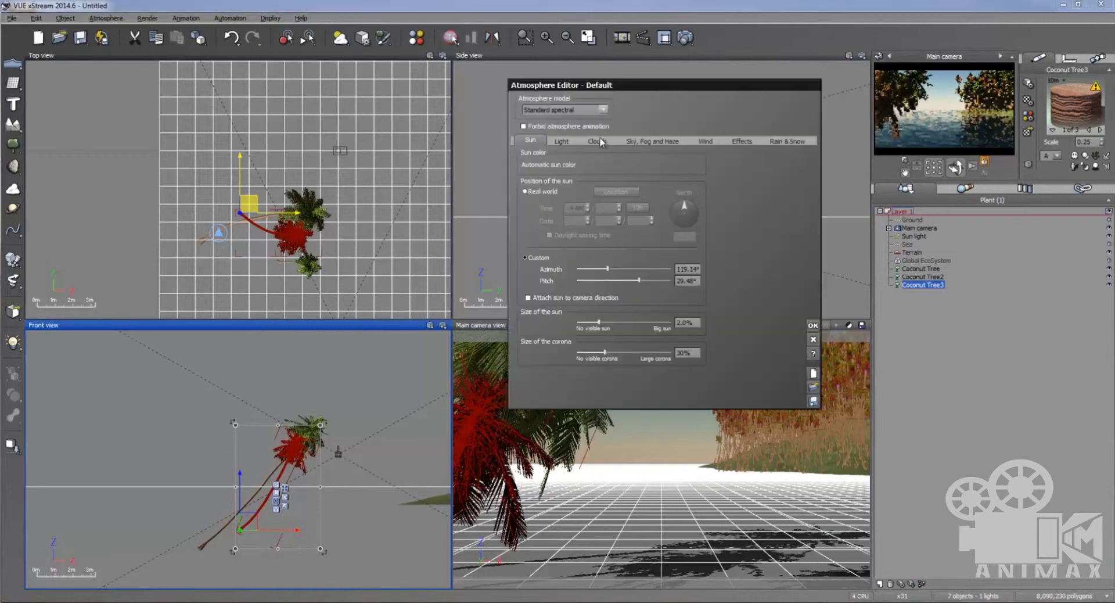
{"action": "left_click", "coordinate": [599, 141]}
{"action": "left_click", "coordinate": [642, 165]}
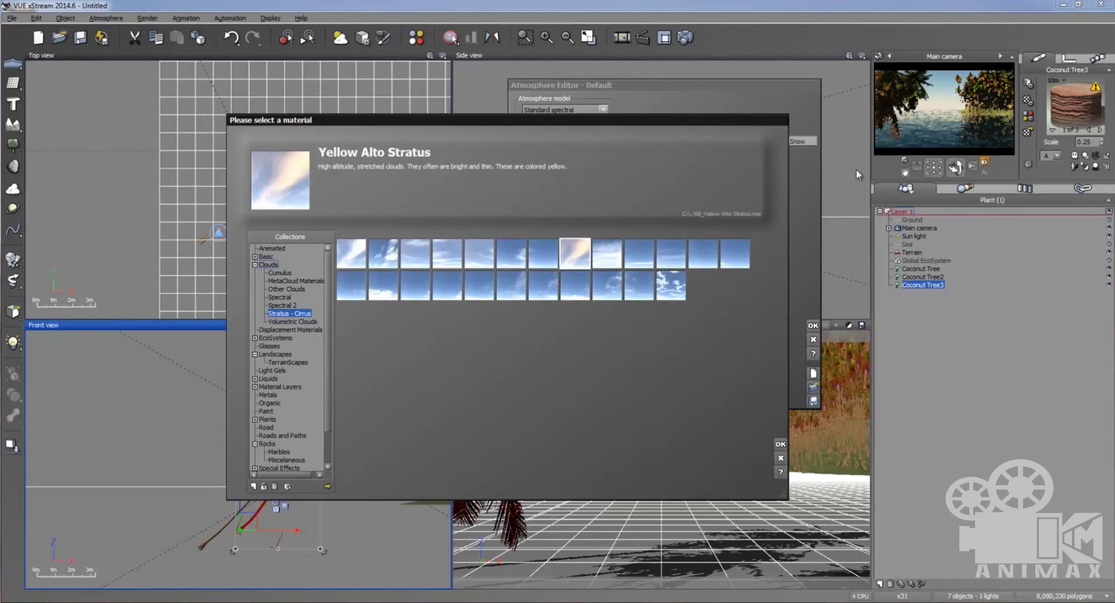
{"action": "left_click", "coordinate": [383, 256]}
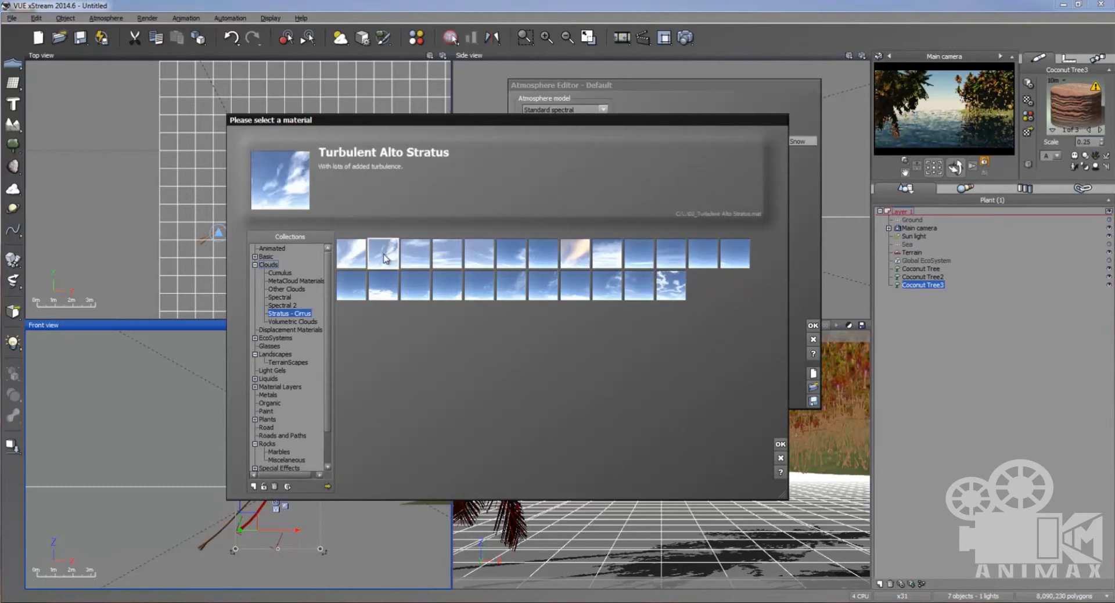
{"action": "double_click", "coordinate": [376, 261]}
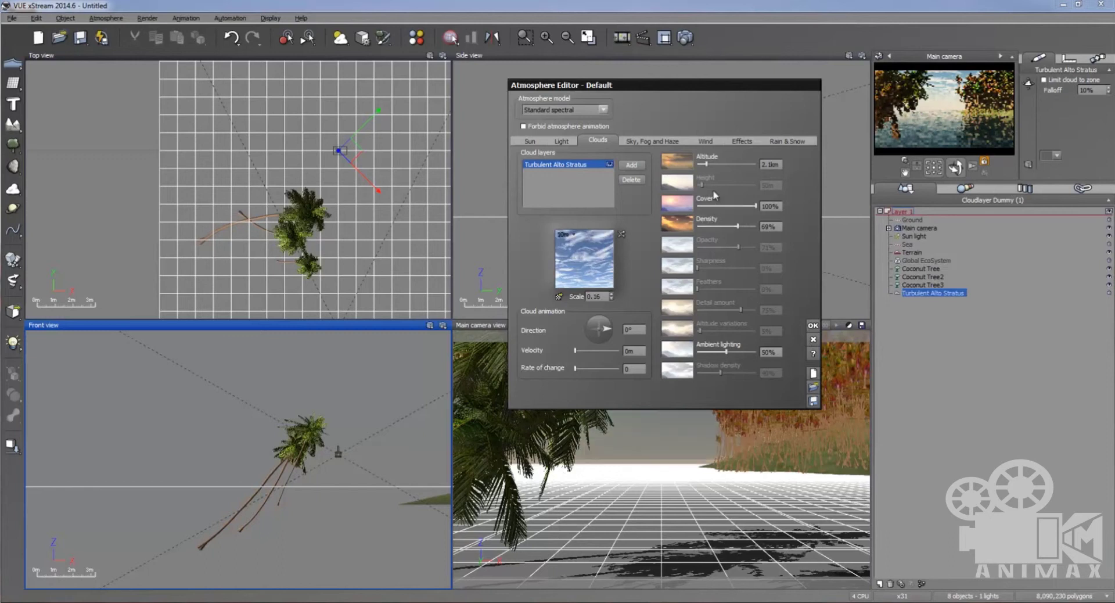
{"action": "left_click_drag", "start_coordinate": [706, 164], "coordinate": [697, 164]}
{"action": "left_click_drag", "start_coordinate": [726, 353], "coordinate": [740, 352]}
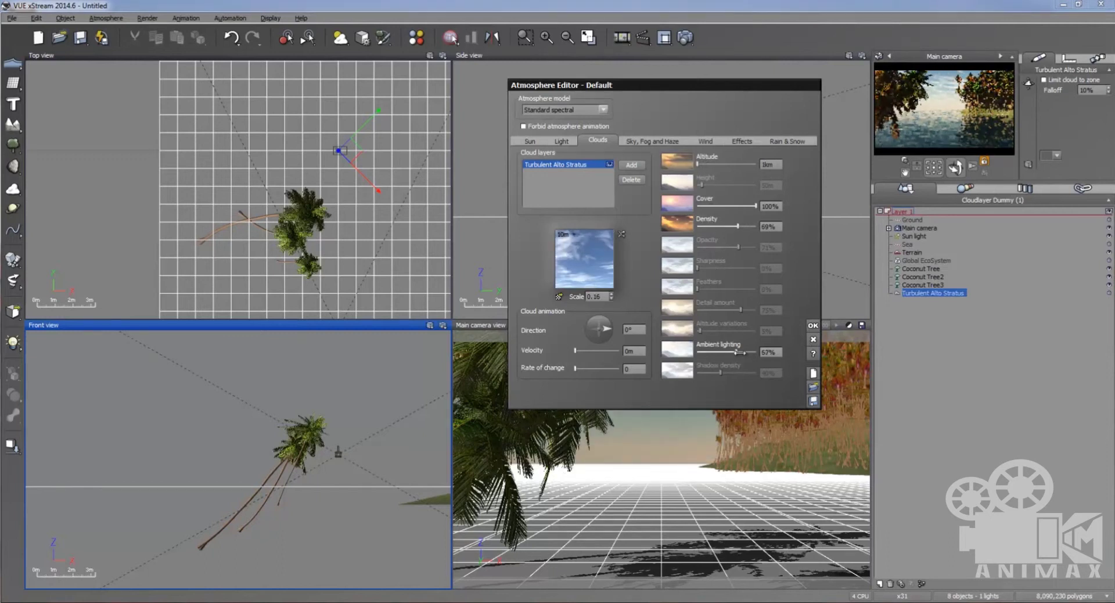
{"action": "left_click", "coordinate": [812, 326]}
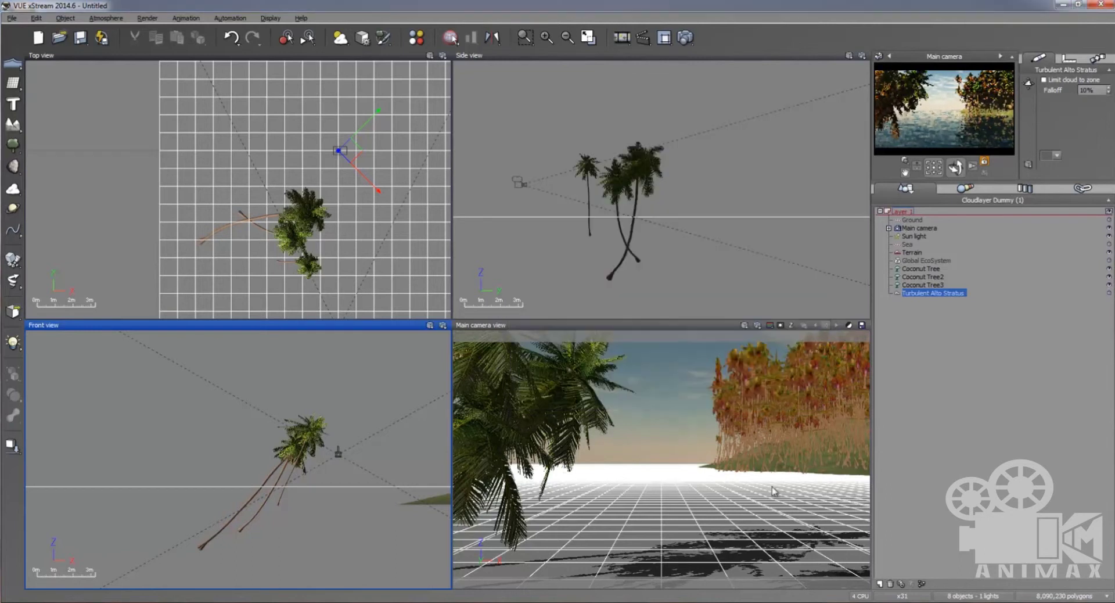
Step: Quick-render the cloudy palm scene, resolving the stack warning, then bring up Render Options
{"action": "left_click", "coordinate": [756, 325]}
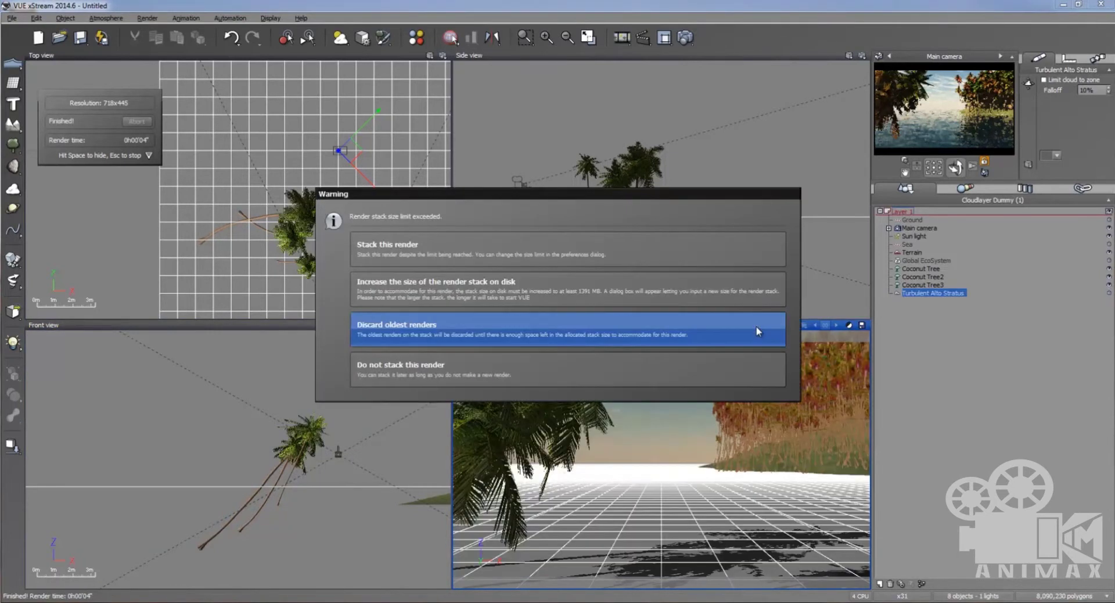
{"action": "left_click", "coordinate": [586, 255]}
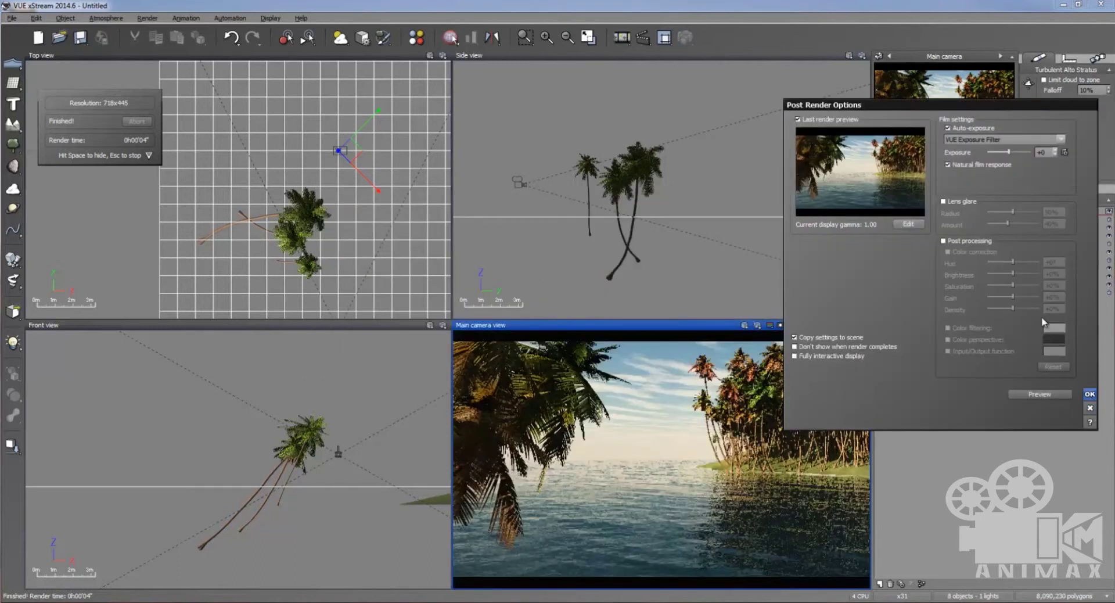
{"action": "key", "text": "Return"}
{"action": "left_click", "coordinate": [685, 39]}
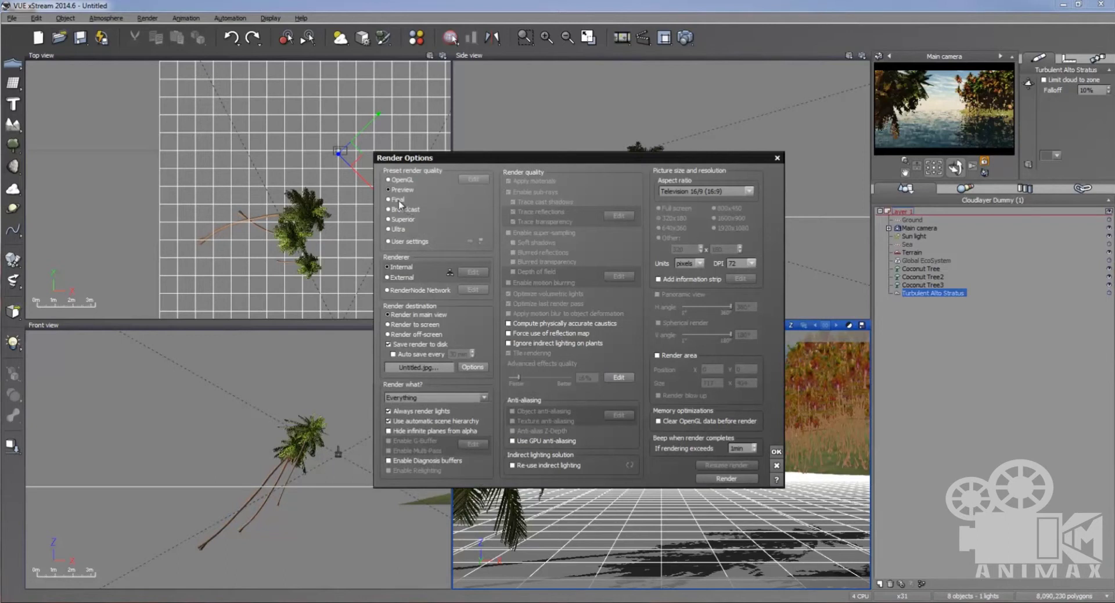
Step: Set Final quality rendering to screen, writing over the existing 'cocunut tree' picture file
{"action": "left_click", "coordinate": [398, 200]}
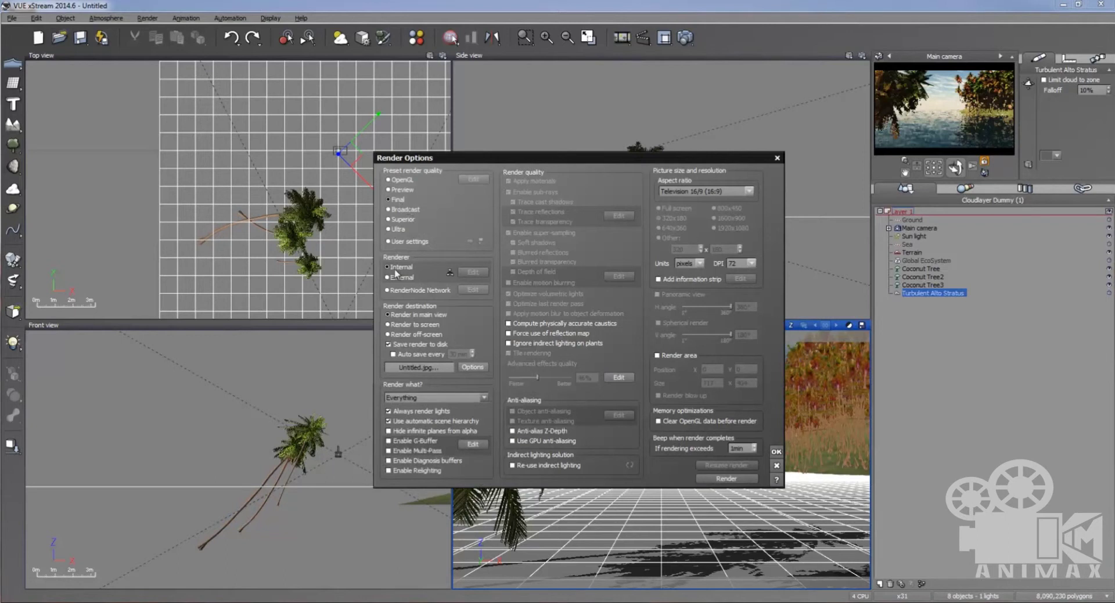
{"action": "left_click", "coordinate": [391, 325]}
{"action": "left_click", "coordinate": [468, 367]}
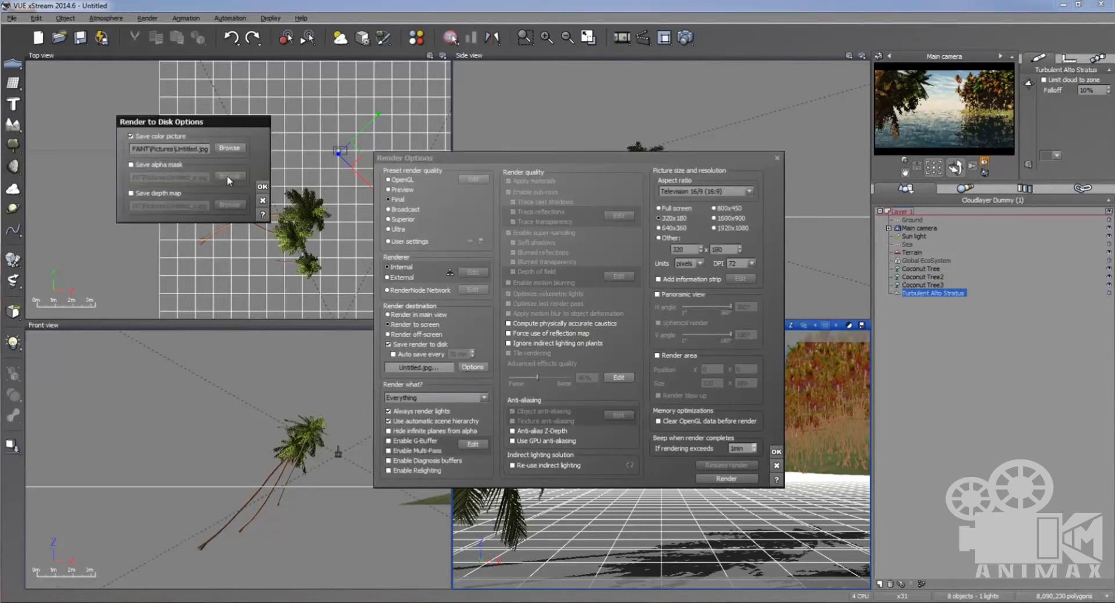
{"action": "left_click", "coordinate": [229, 148]}
{"action": "left_click", "coordinate": [122, 78]}
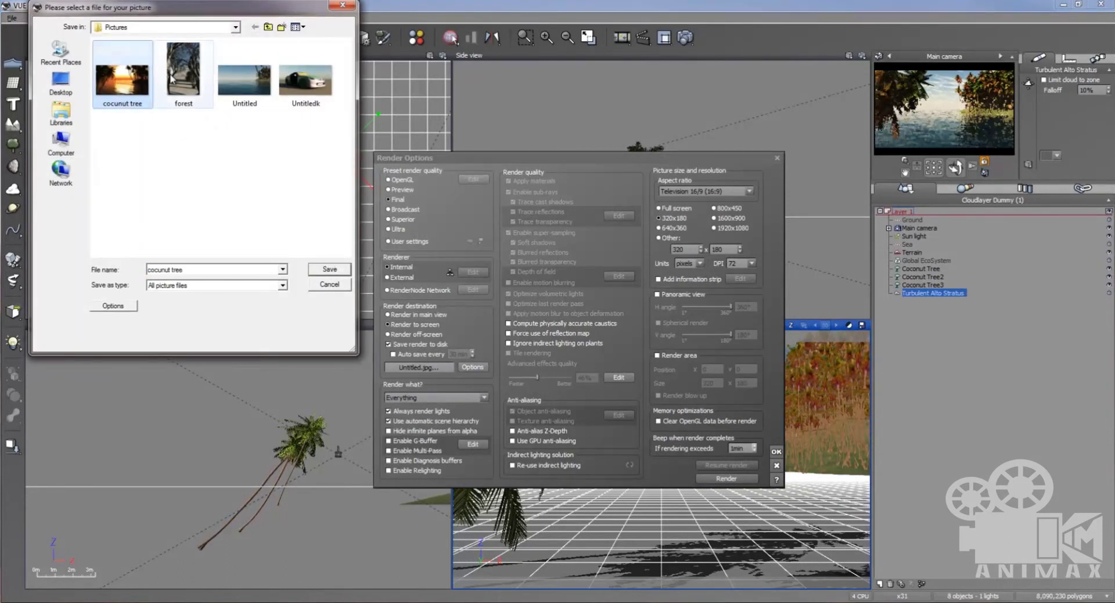
{"action": "left_click", "coordinate": [330, 269]}
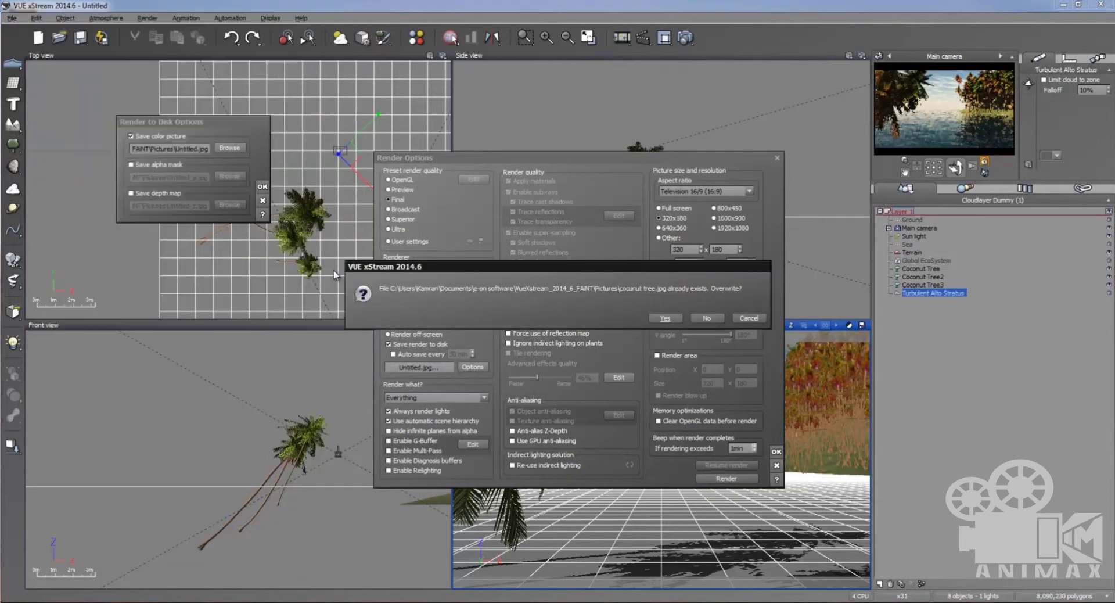
{"action": "left_click", "coordinate": [665, 318]}
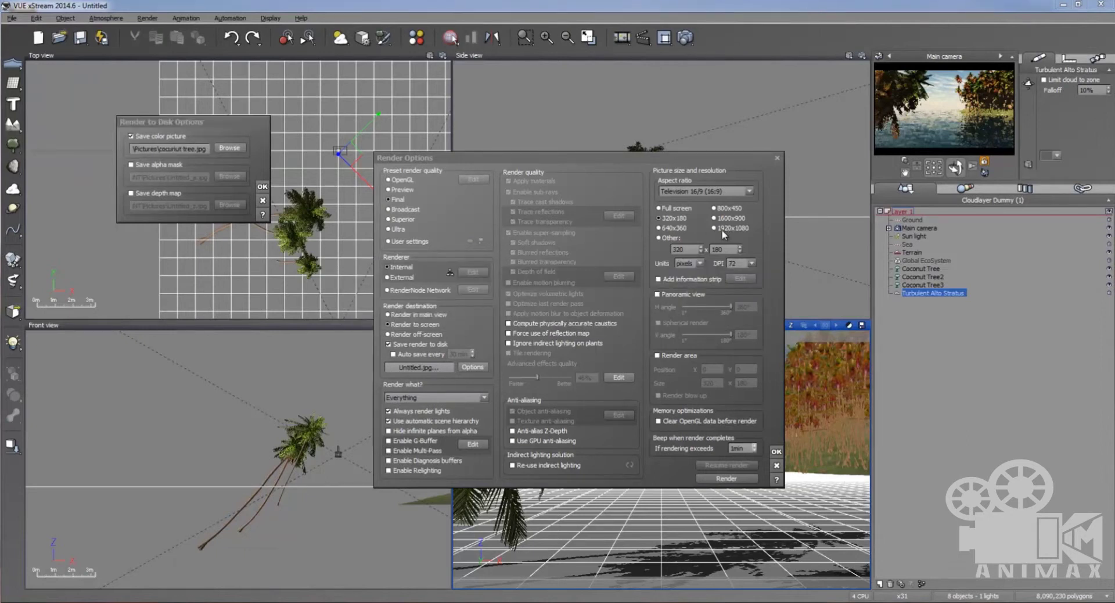
{"action": "left_click", "coordinate": [262, 186]}
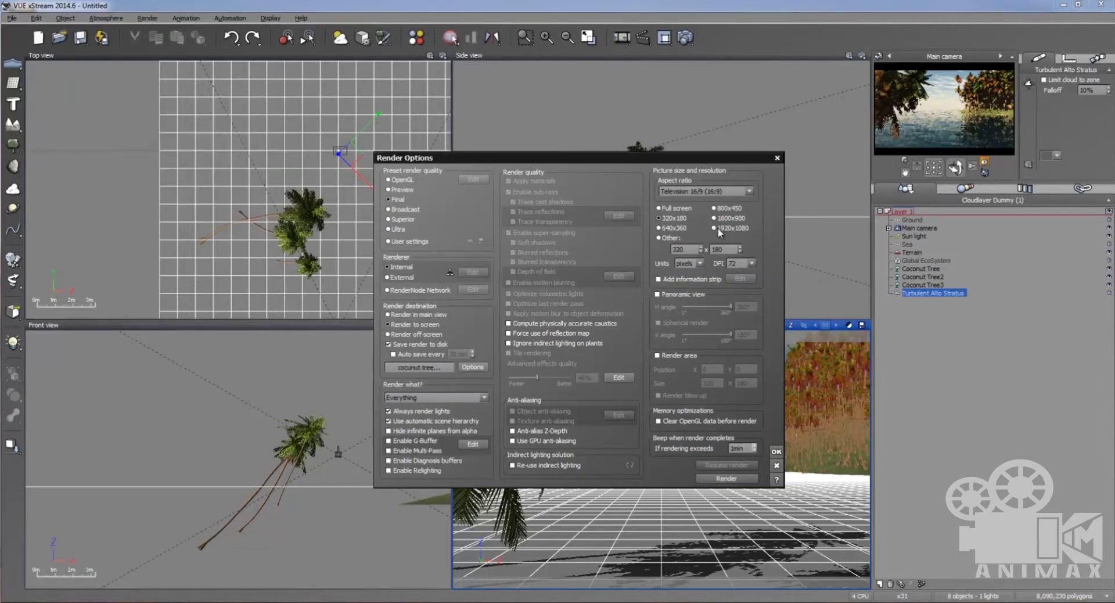
Step: Run the final 1920x1080 render, confirm overwriting, and keep it in the render stack
{"action": "left_click", "coordinate": [735, 479]}
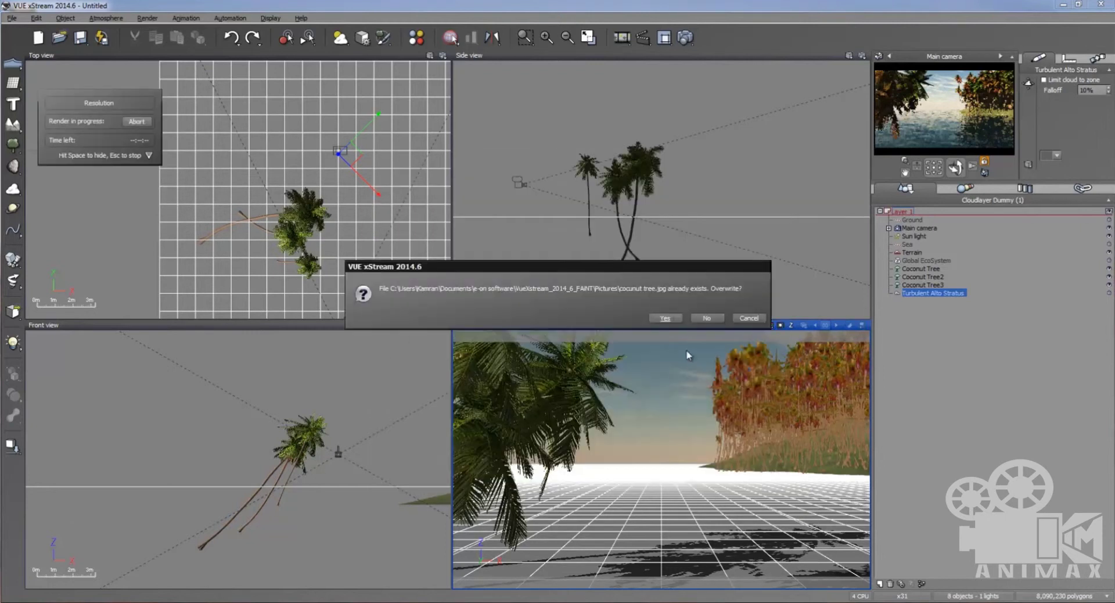
{"action": "left_click", "coordinate": [665, 318]}
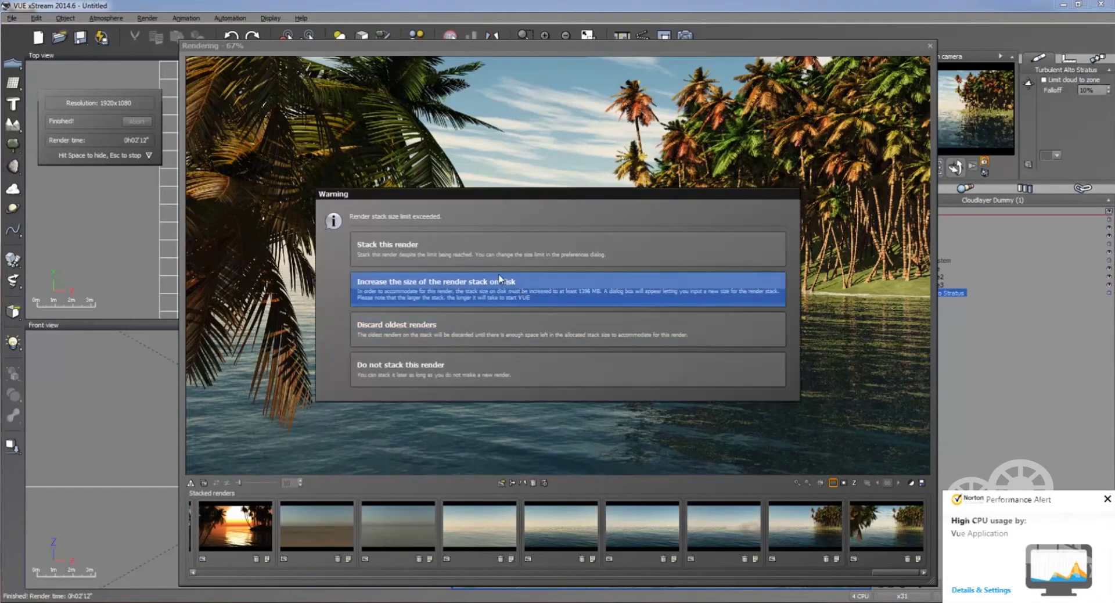
{"action": "left_click", "coordinate": [483, 251]}
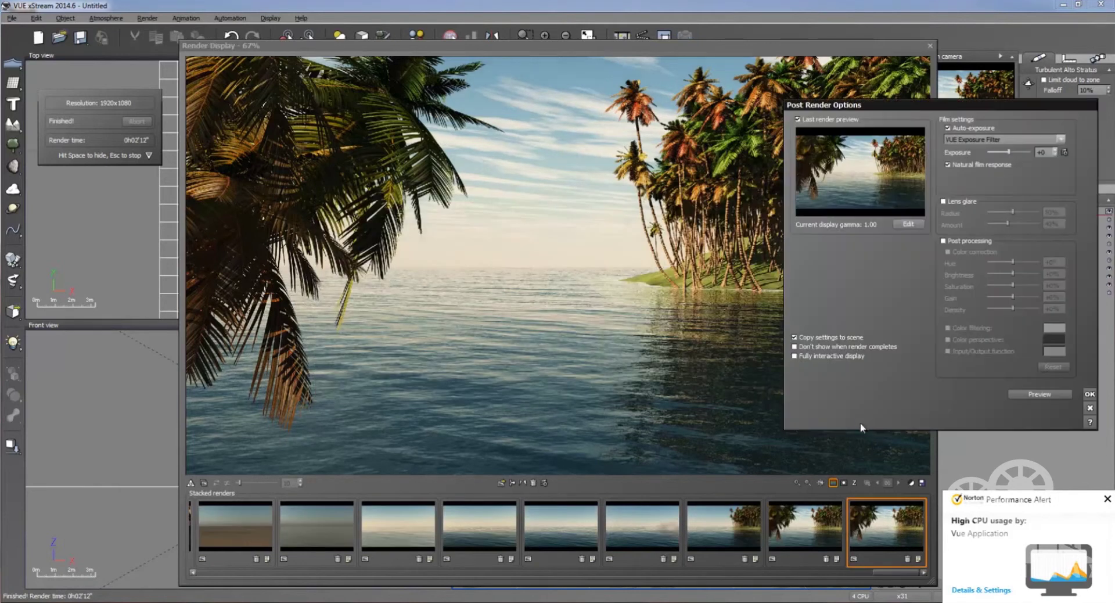
{"action": "key", "text": "Escape"}
{"action": "left_click", "coordinate": [1107, 498]}
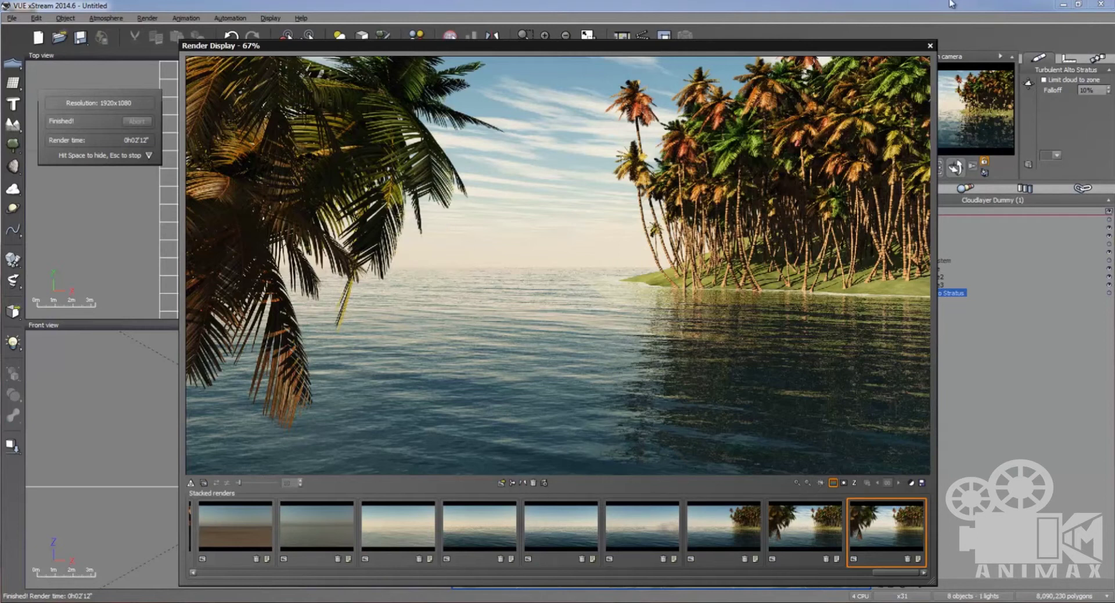
Step: Save the daytime render as a PNG on the Desktop and close the Render Display
{"action": "right_click", "coordinate": [522, 191]}
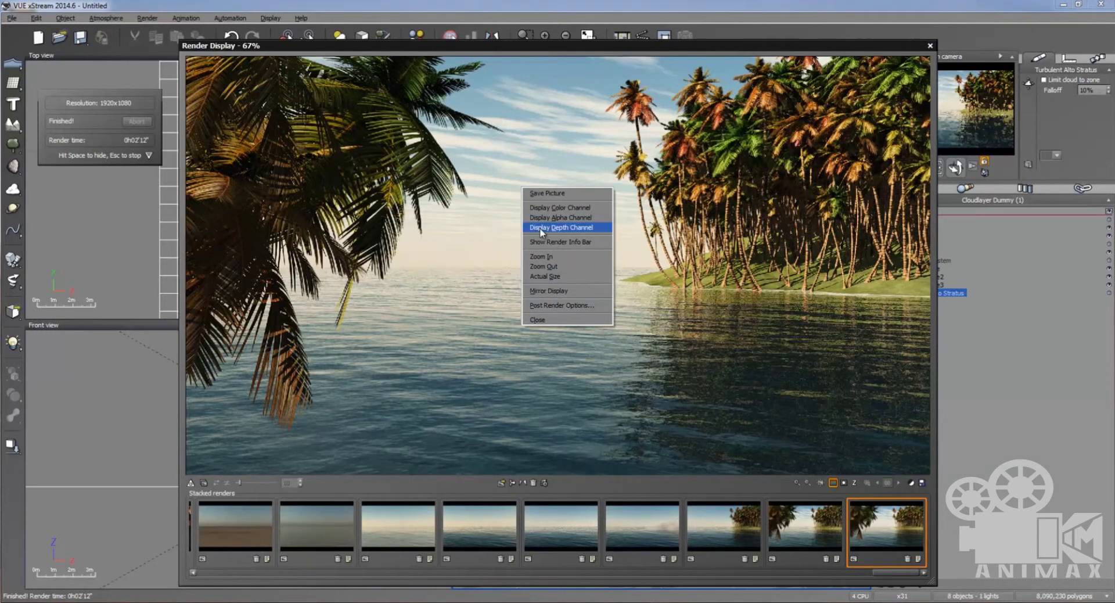
{"action": "left_click", "coordinate": [552, 193]}
{"action": "left_click", "coordinate": [426, 206]}
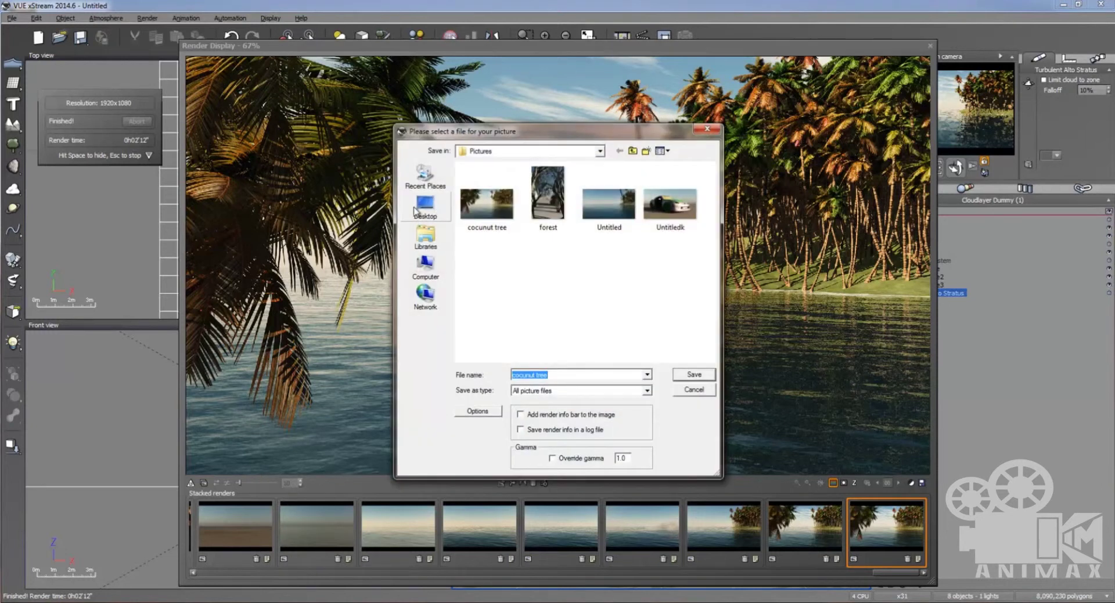
{"action": "left_click", "coordinate": [578, 391]}
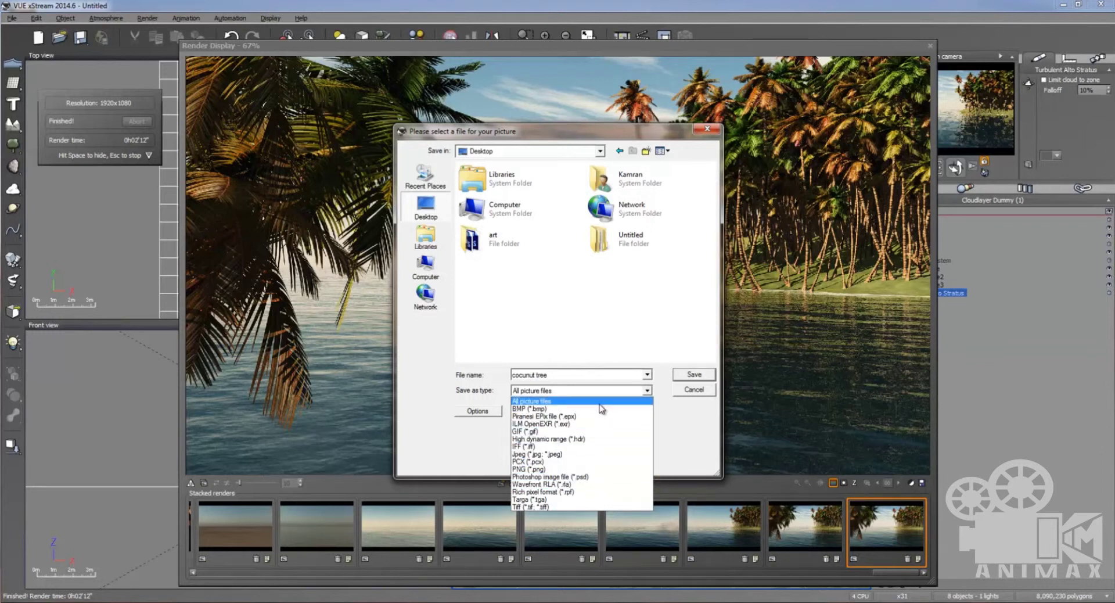
{"action": "left_click", "coordinate": [581, 469]}
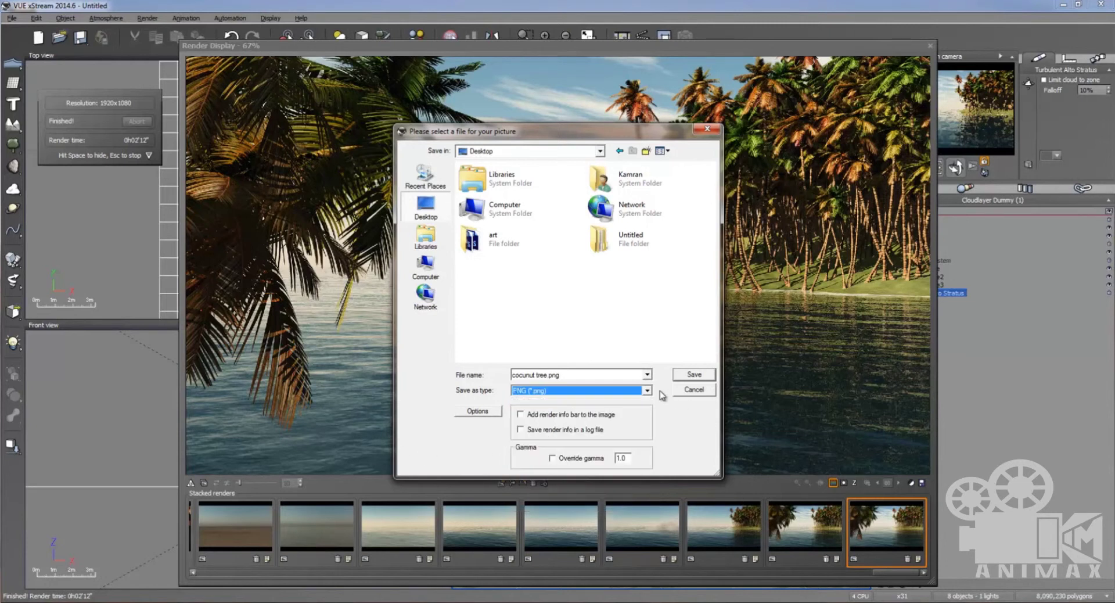
{"action": "left_click", "coordinate": [694, 375]}
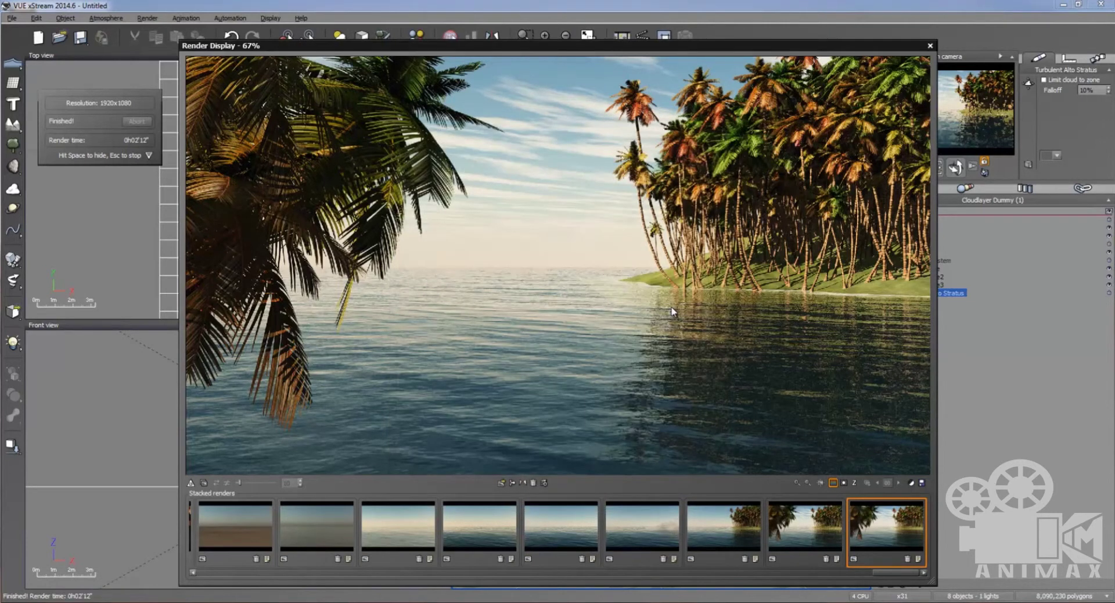
{"action": "left_click", "coordinate": [929, 45]}
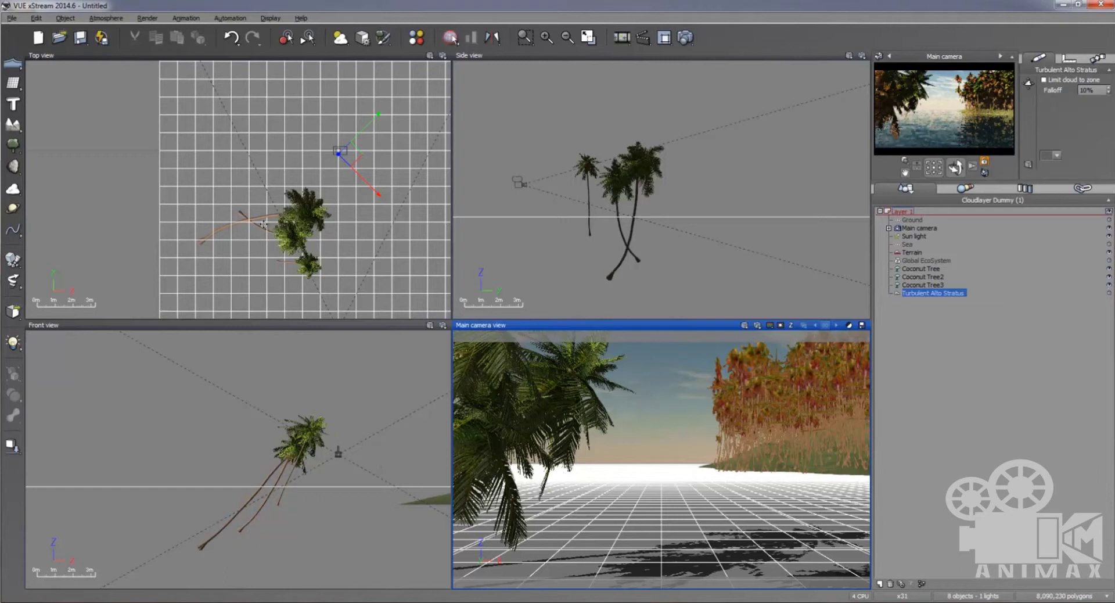
Step: Move the Sun light down toward the horizon so it faces the camera
{"action": "scroll", "coordinate": [380, 240], "scroll_direction": "down", "scroll_amount": 10}
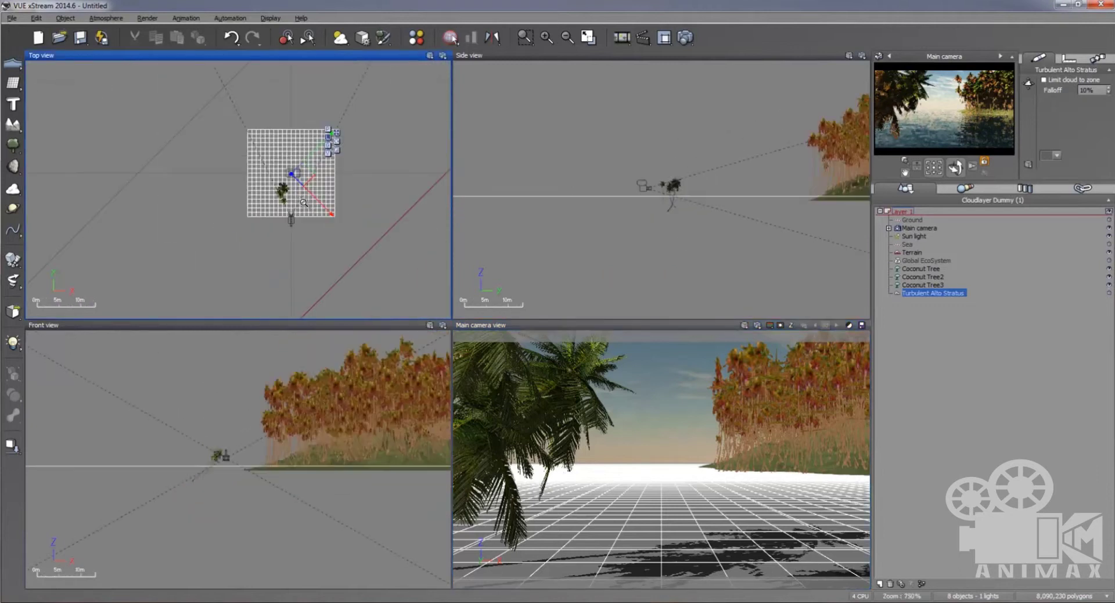
{"action": "left_click", "coordinate": [913, 236]}
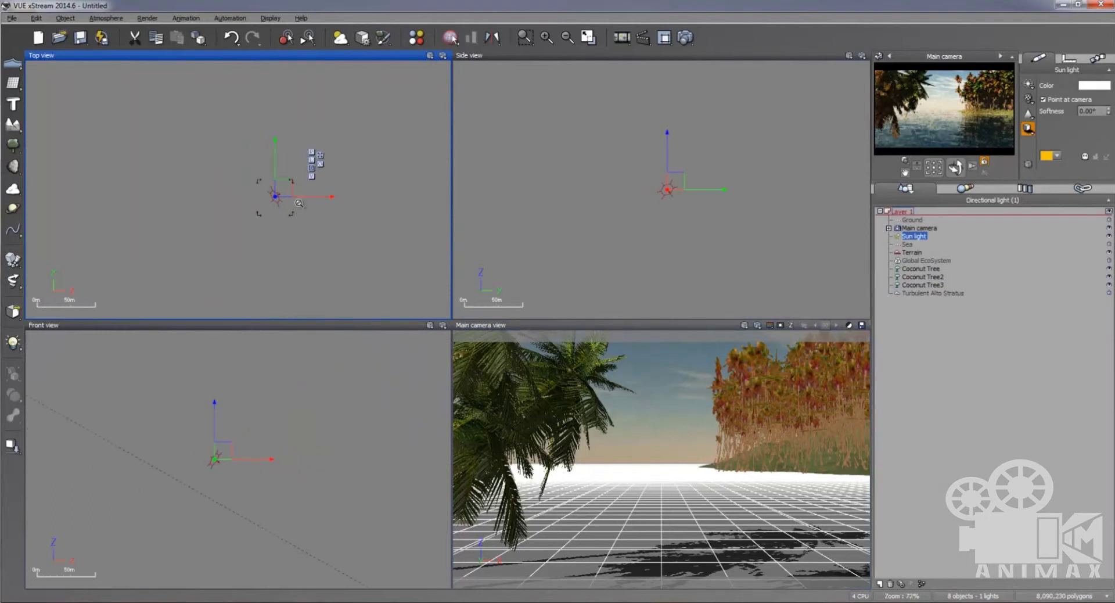
{"action": "scroll", "coordinate": [320, 218], "scroll_direction": "down", "scroll_amount": 12}
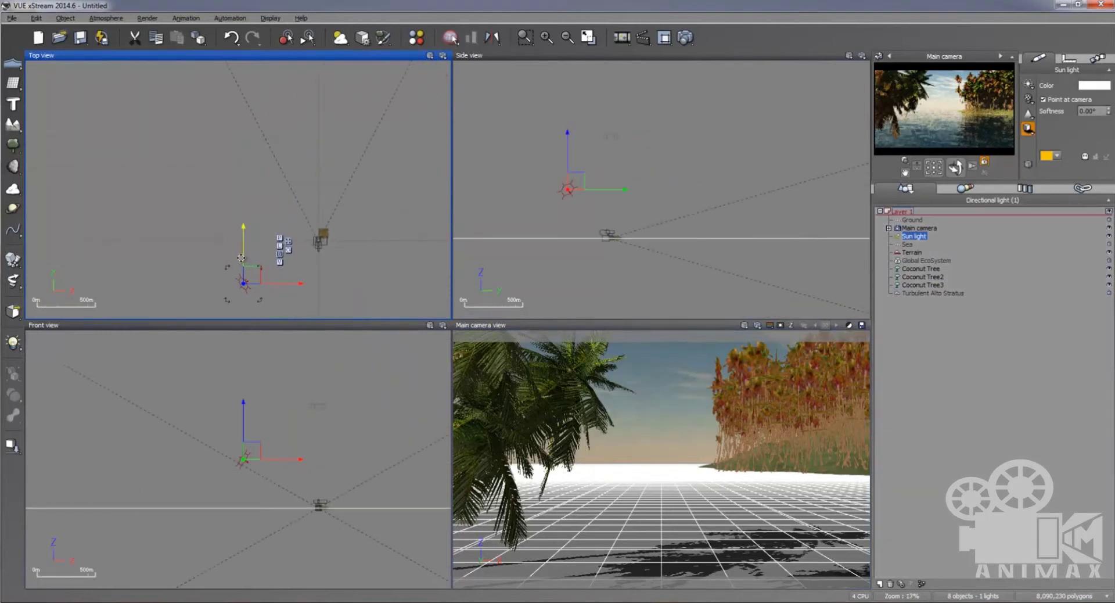
{"action": "left_click_drag", "start_coordinate": [244, 256], "coordinate": [345, 172]}
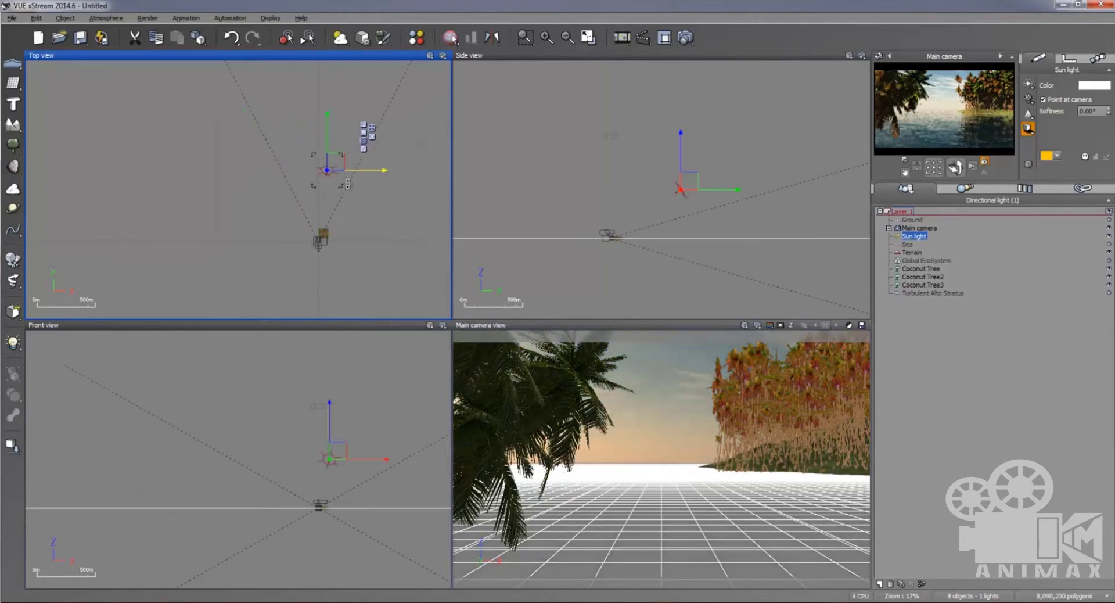
{"action": "left_click_drag", "start_coordinate": [681, 160], "coordinate": [681, 204]}
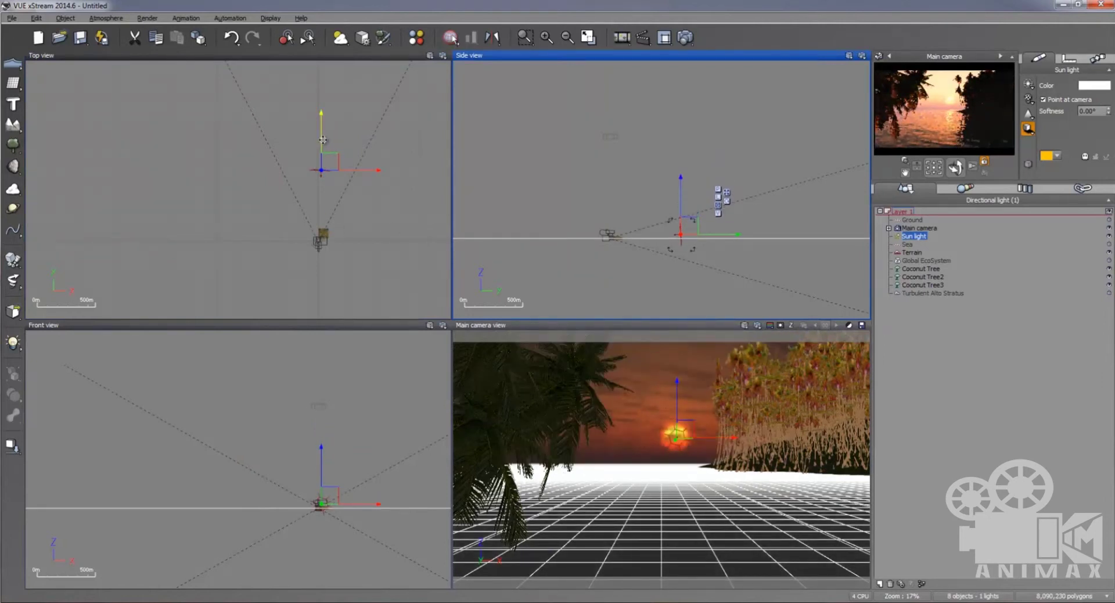
{"action": "left_click_drag", "start_coordinate": [323, 140], "coordinate": [323, 82]}
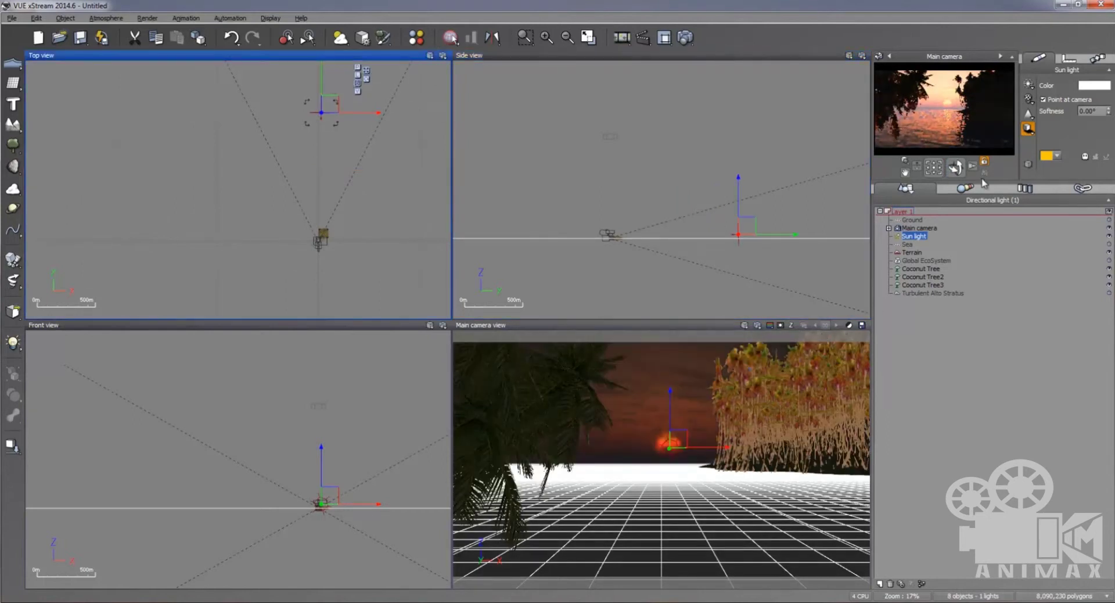
Step: Preview-render the sunset camera view, then bring up the Atmosphere Editor
{"action": "left_click", "coordinate": [755, 325]}
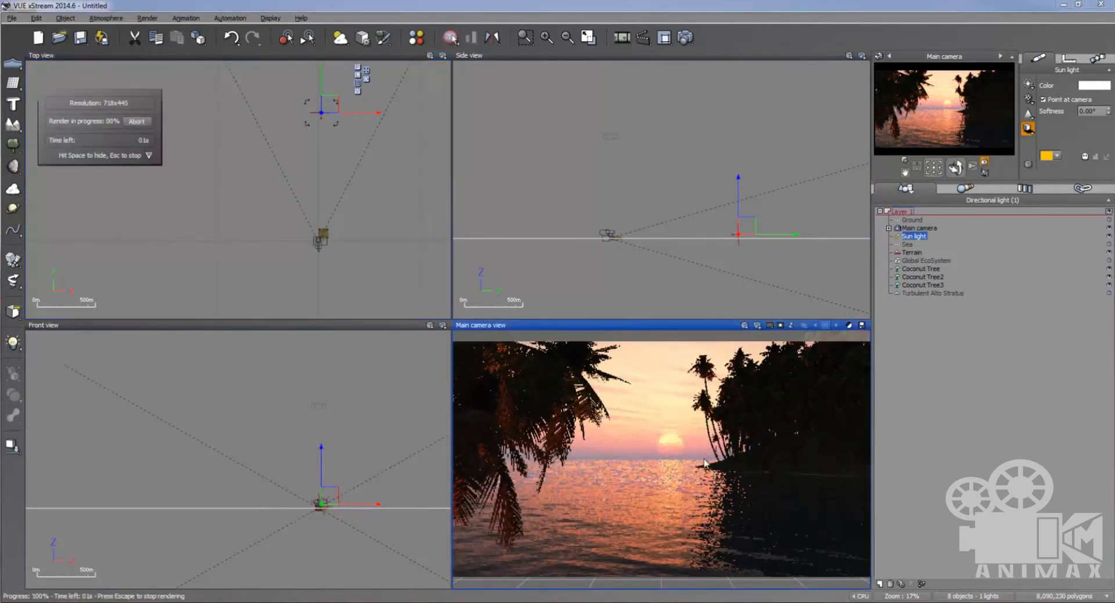
{"action": "left_click", "coordinate": [595, 246]}
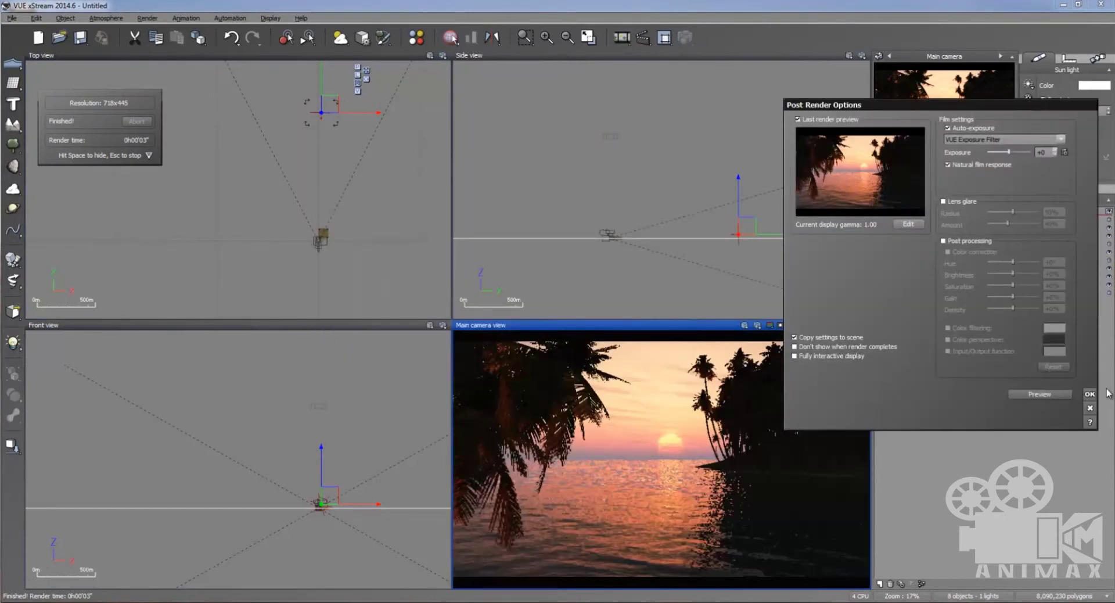
{"action": "left_click", "coordinate": [1079, 393]}
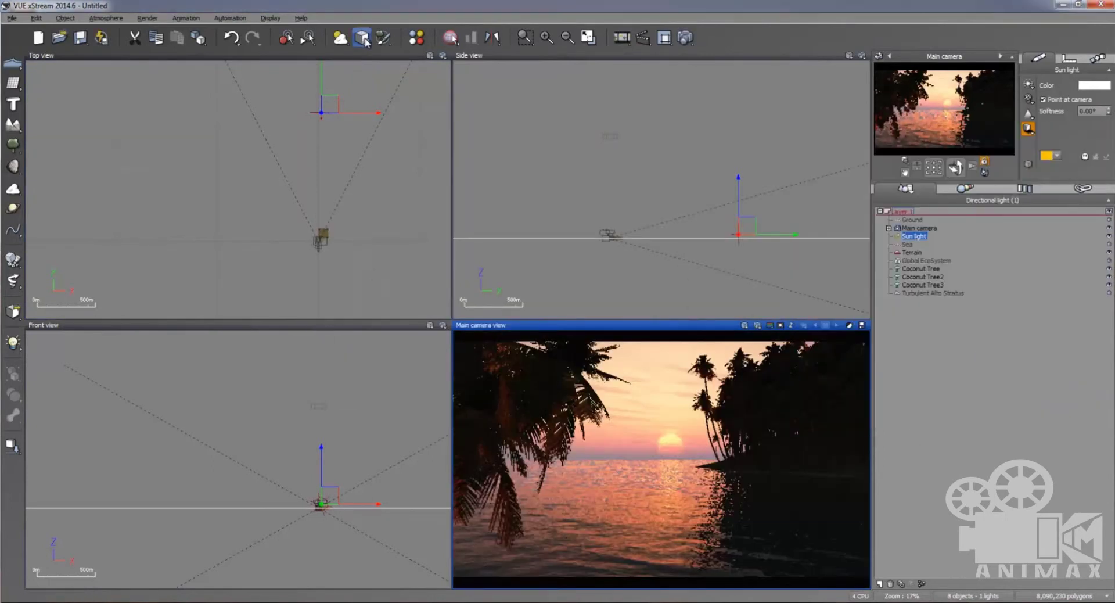
{"action": "left_click", "coordinate": [339, 39]}
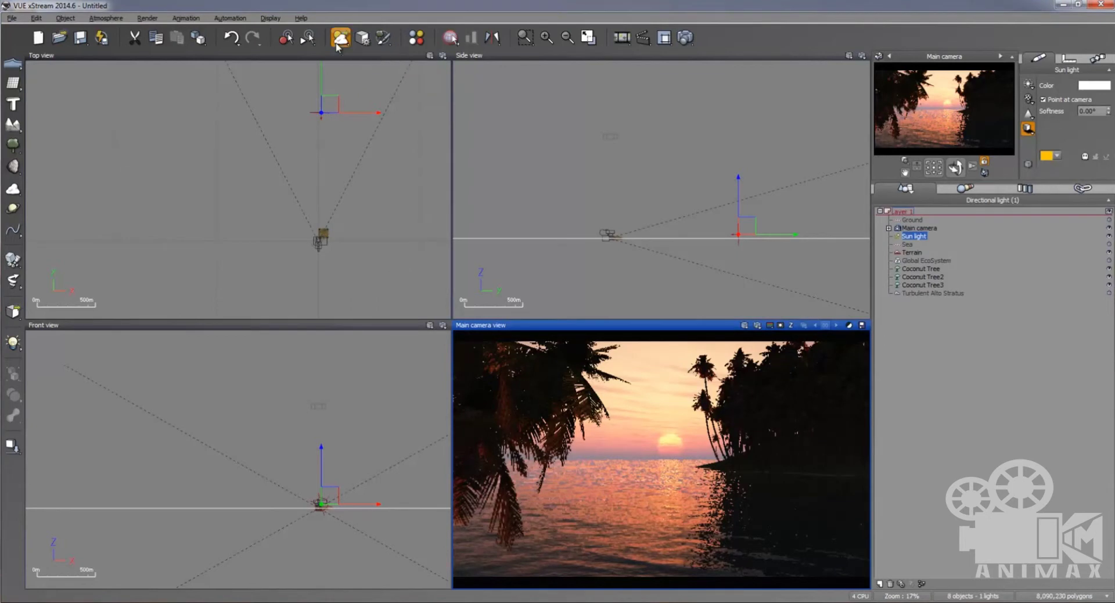
{"action": "left_click", "coordinate": [780, 457]}
{"action": "left_click", "coordinate": [361, 38]}
Step: Enlarge the sun slightly in the Sun settings and raise the sun light higher in the sky
{"action": "left_click", "coordinate": [529, 141]}
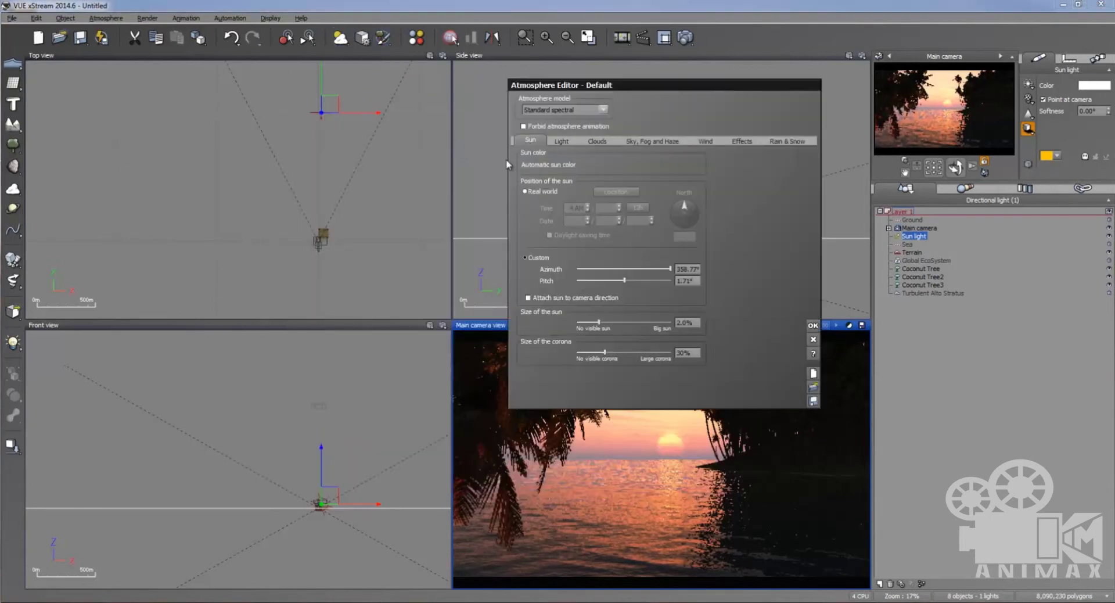
{"action": "left_click_drag", "start_coordinate": [598, 89], "coordinate": [346, 58]}
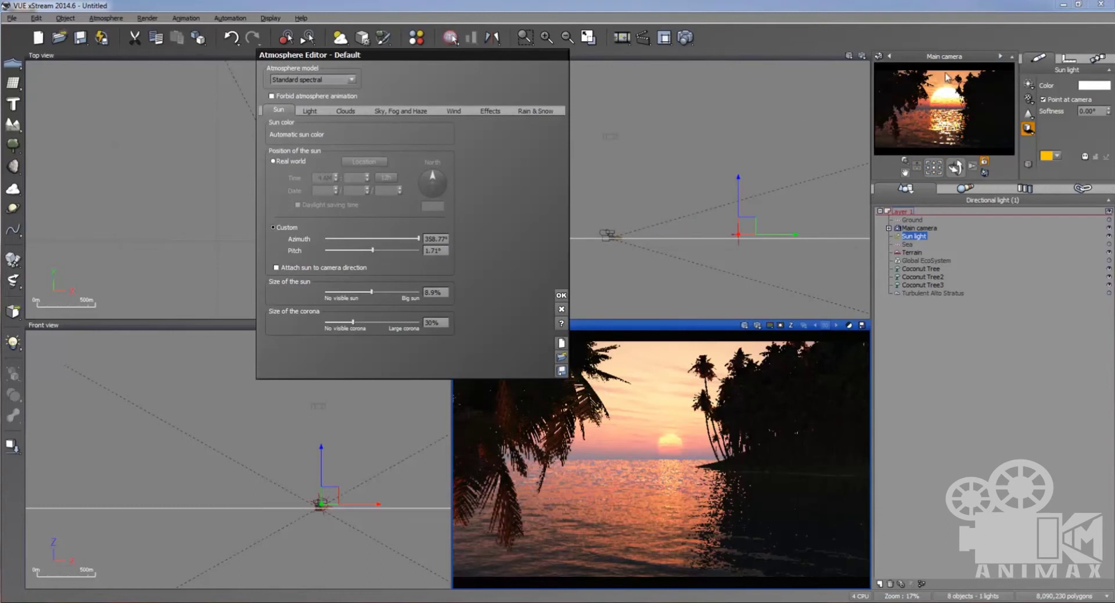
{"action": "left_click_drag", "start_coordinate": [371, 291], "coordinate": [384, 291]}
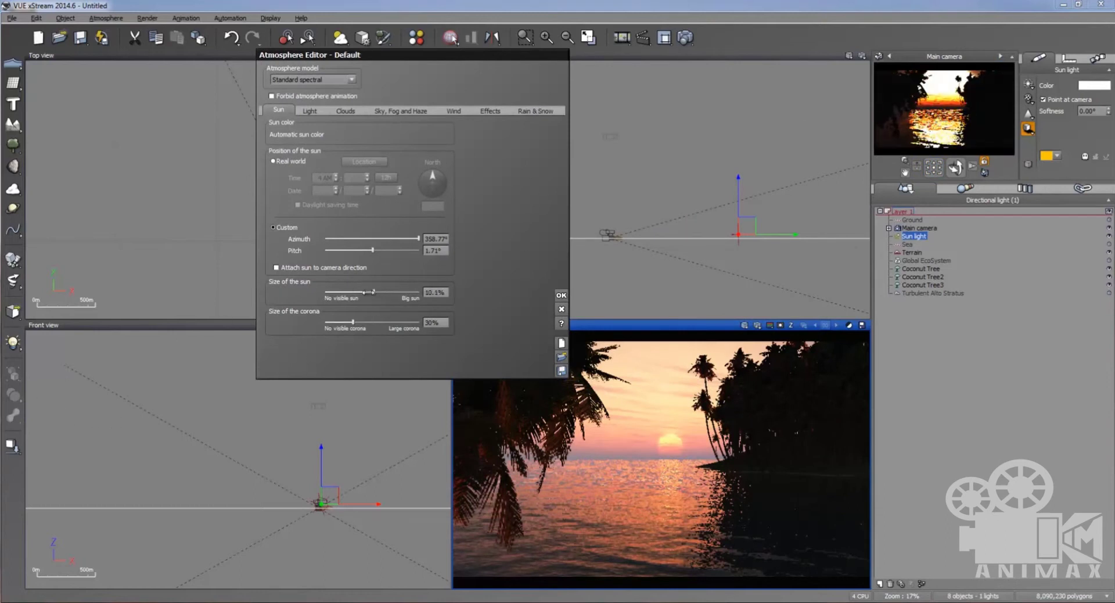
{"action": "left_click", "coordinate": [739, 197]}
{"action": "left_click_drag", "start_coordinate": [739, 197], "coordinate": [740, 188]}
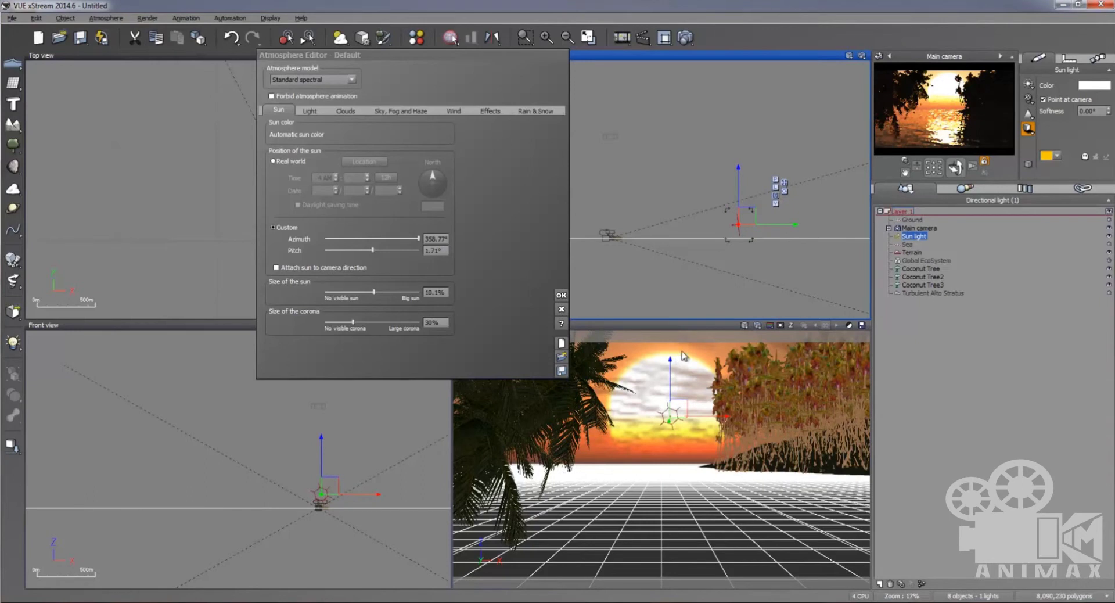
Step: Fine-tune the sun to 9.2% size just above the horizon, with a 29% corona
{"action": "right_click", "coordinate": [351, 495]}
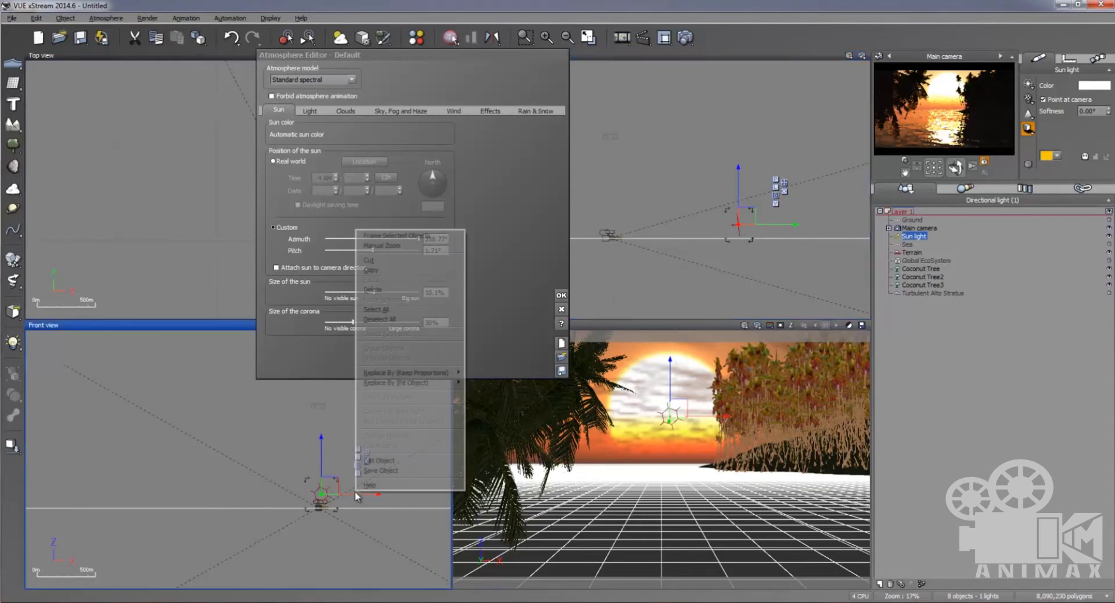
{"action": "left_click", "coordinate": [351, 494]}
{"action": "left_click", "coordinate": [321, 494]}
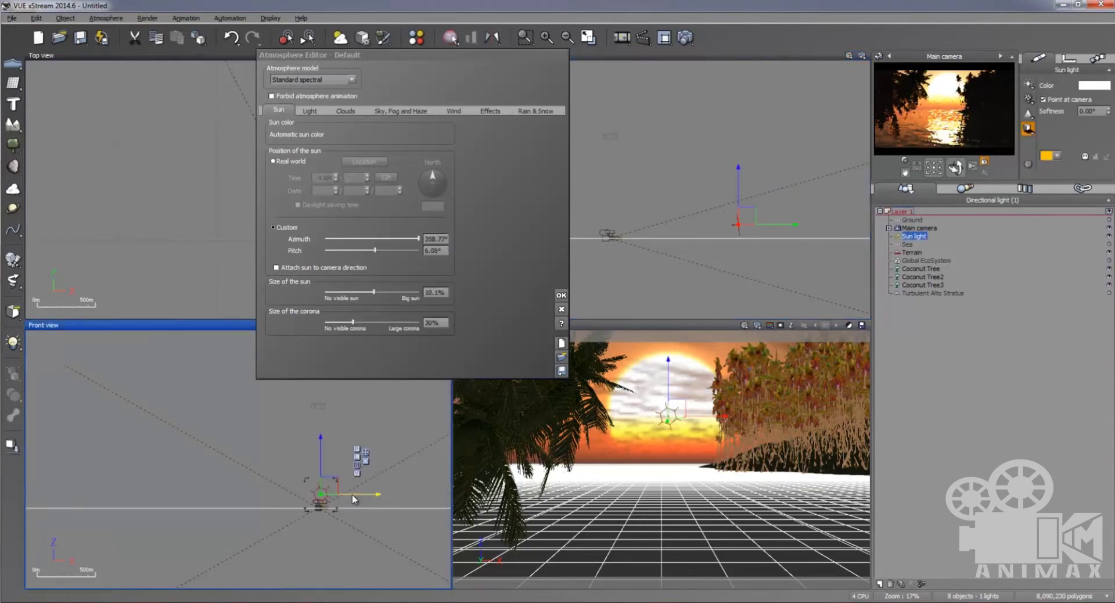
{"action": "left_click_drag", "start_coordinate": [351, 498], "coordinate": [350, 500]}
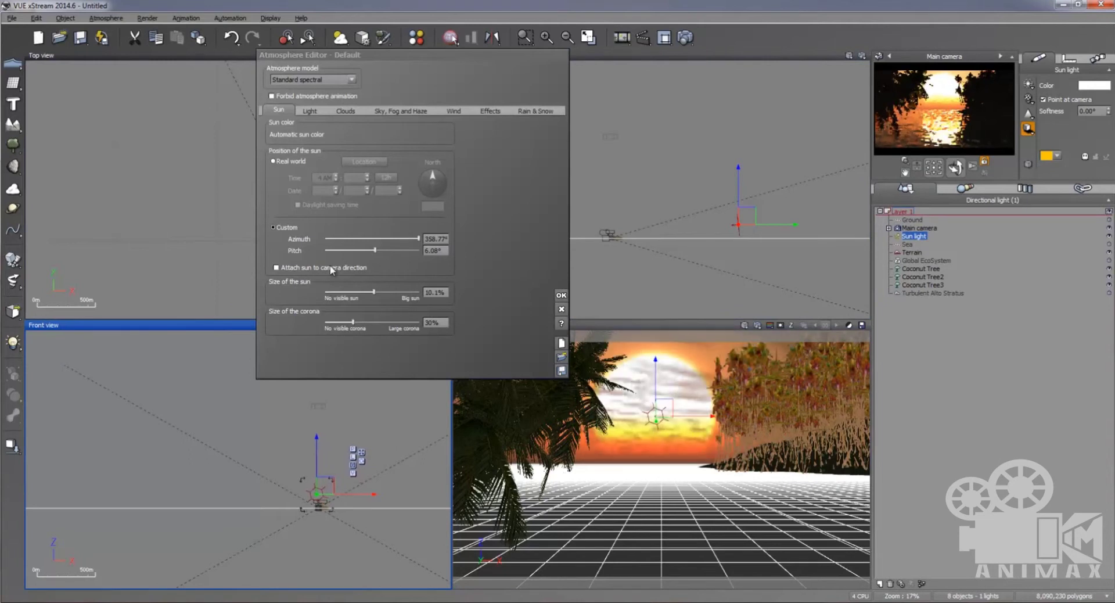
{"action": "left_click_drag", "start_coordinate": [373, 292], "coordinate": [367, 293]}
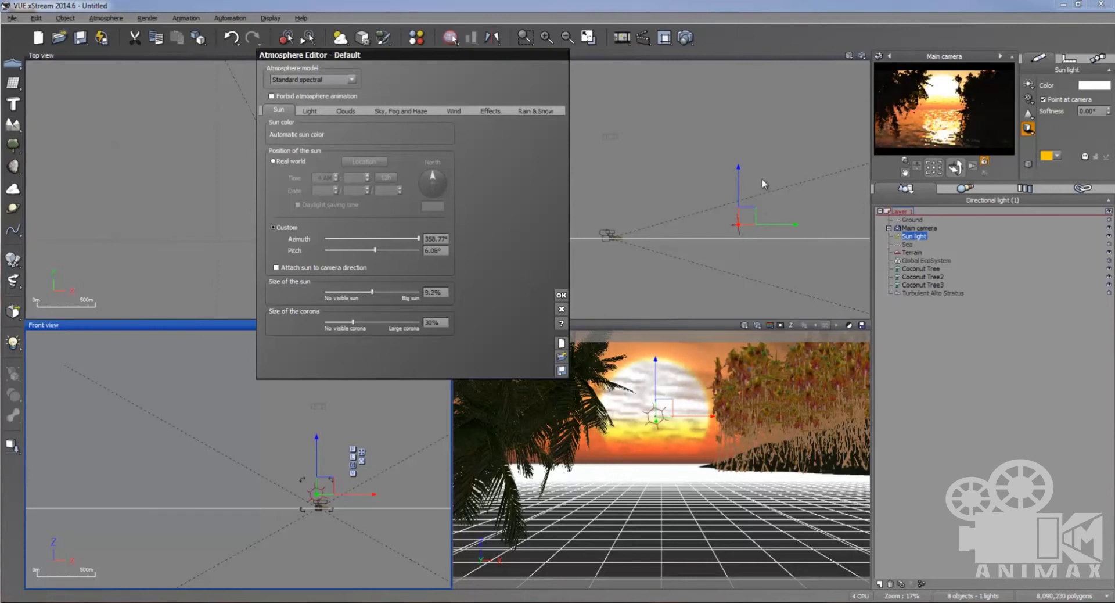
{"action": "left_click_drag", "start_coordinate": [737, 184], "coordinate": [741, 192]}
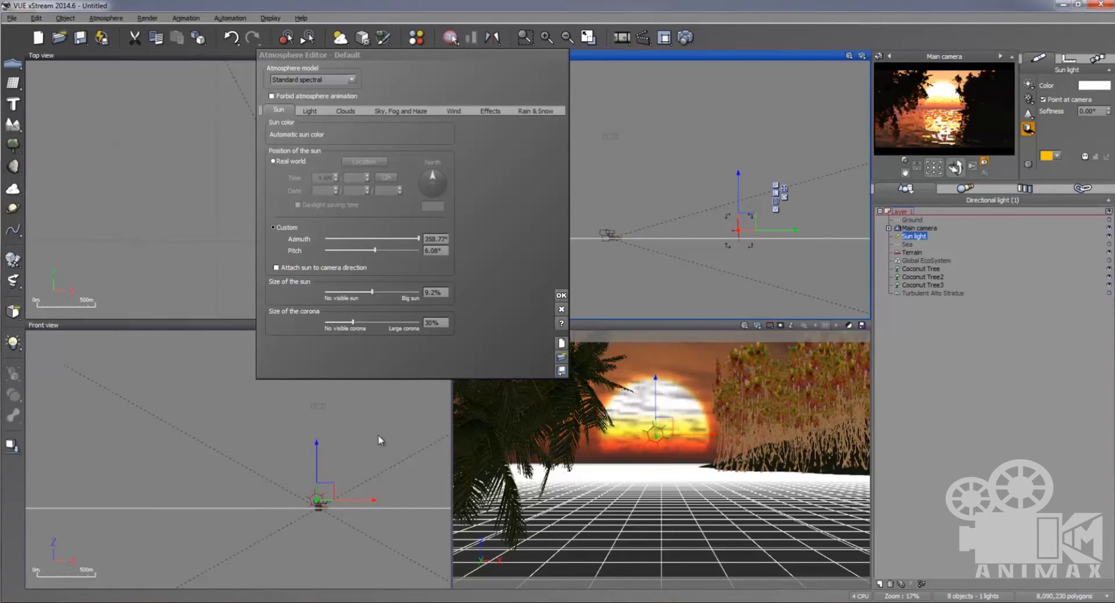
{"action": "left_click", "coordinate": [352, 322]}
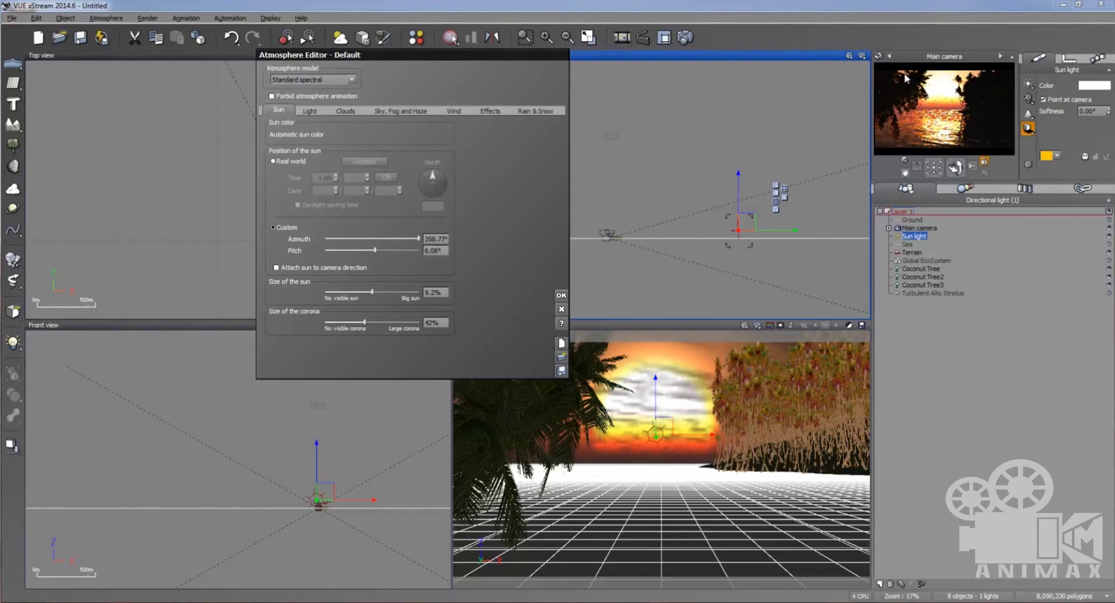
{"action": "left_click_drag", "start_coordinate": [327, 326], "coordinate": [322, 325]}
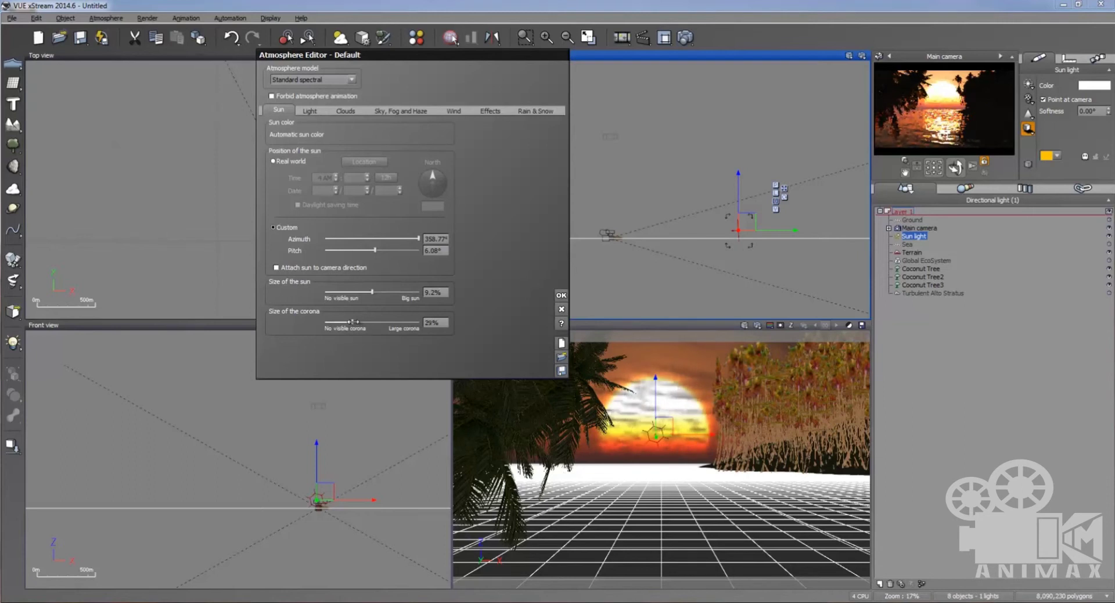
Step: Apply the atmosphere changes, set the output file to cocunut tree_sun.png, and render at 1920x1080
{"action": "left_click", "coordinate": [560, 295]}
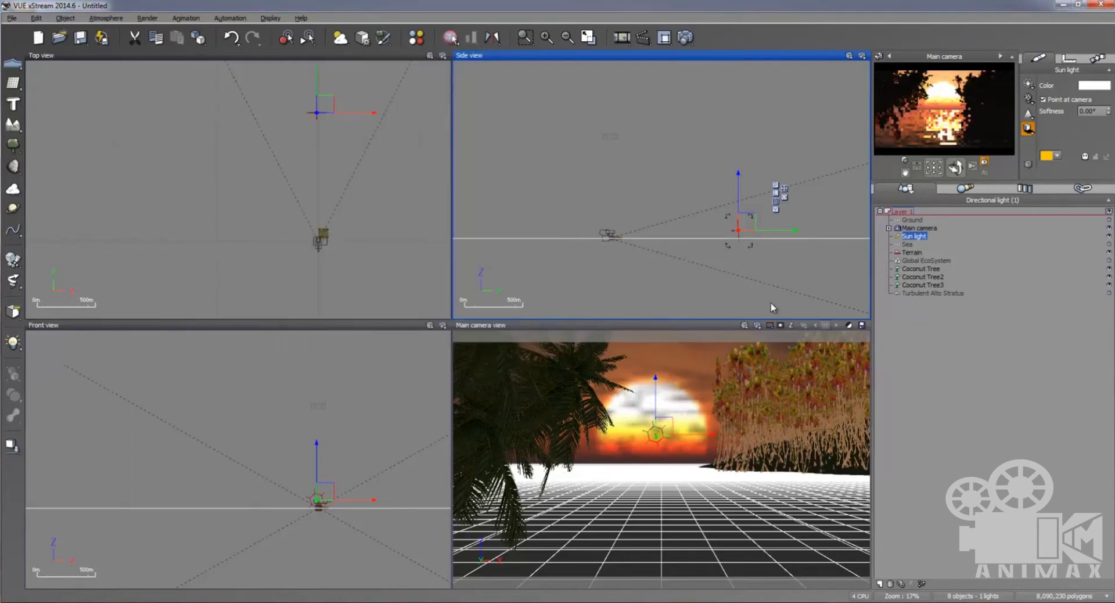
{"action": "left_click", "coordinate": [621, 37]}
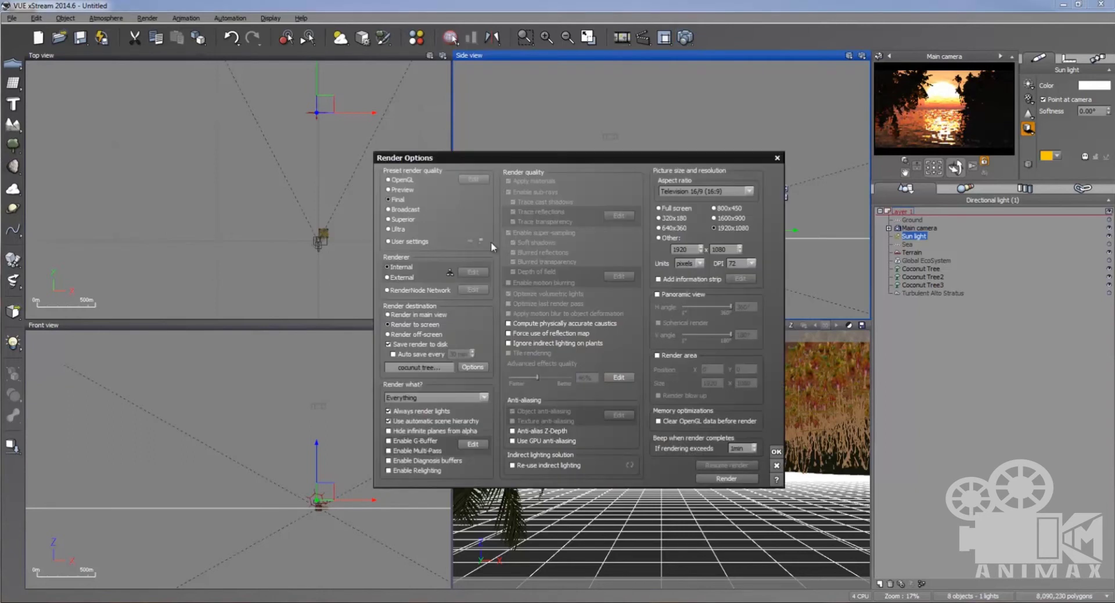
{"action": "left_click", "coordinate": [468, 367]}
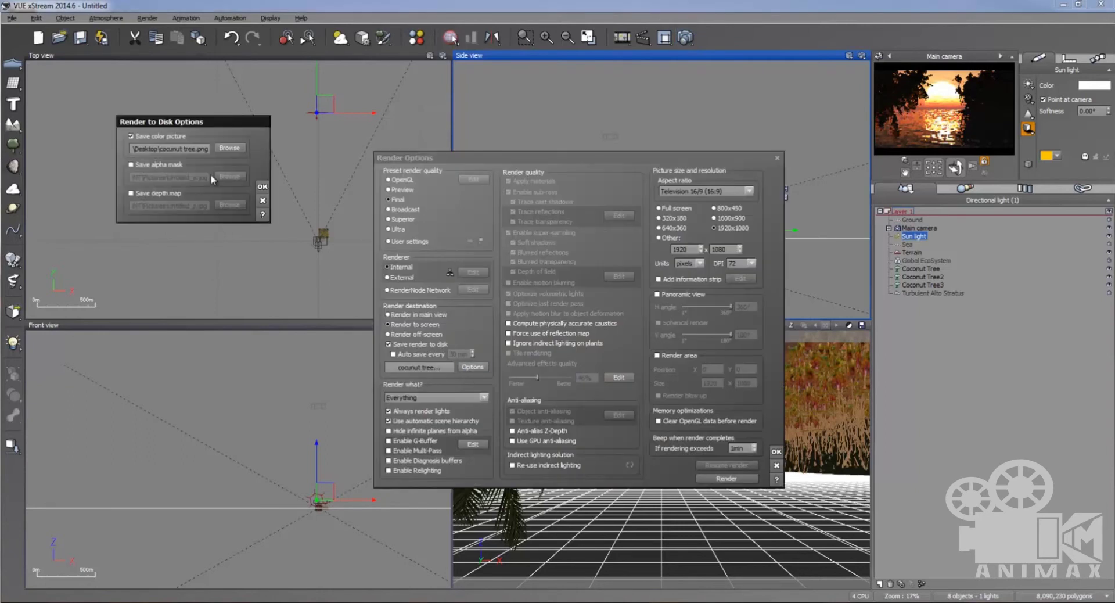
{"action": "left_click", "coordinate": [229, 148]}
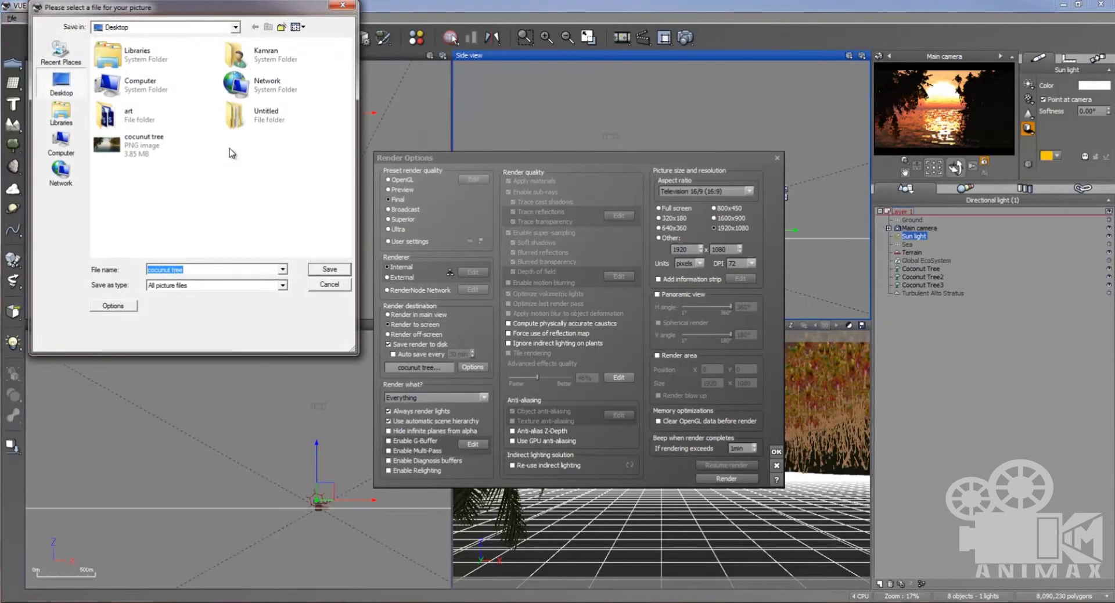
{"action": "left_click", "coordinate": [186, 270]}
{"action": "left_click", "coordinate": [329, 269]}
{"action": "left_click", "coordinate": [262, 186]}
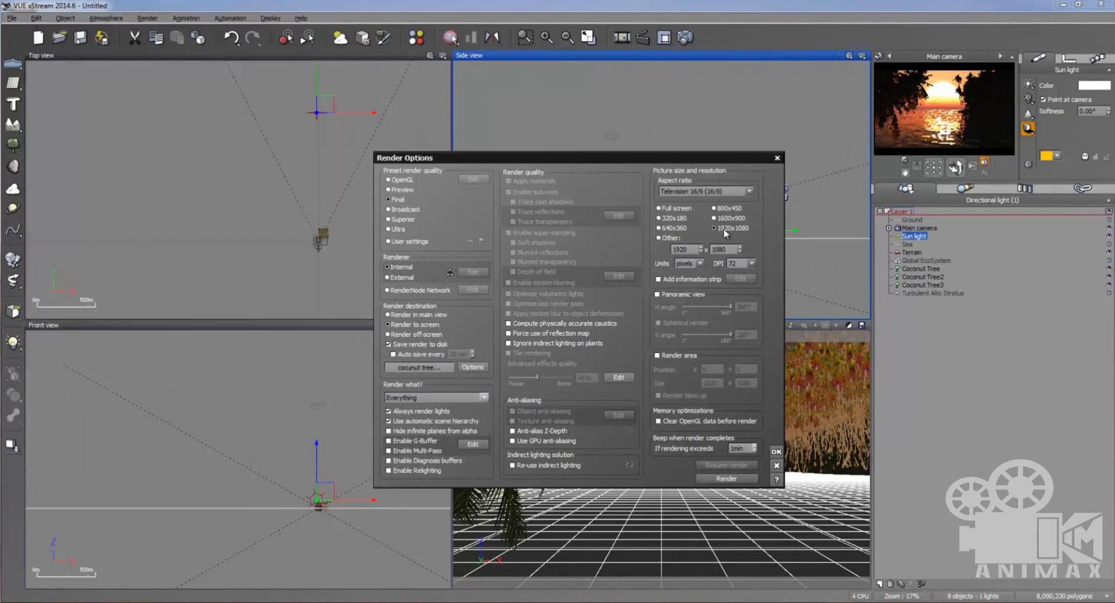
{"action": "left_click", "coordinate": [742, 482]}
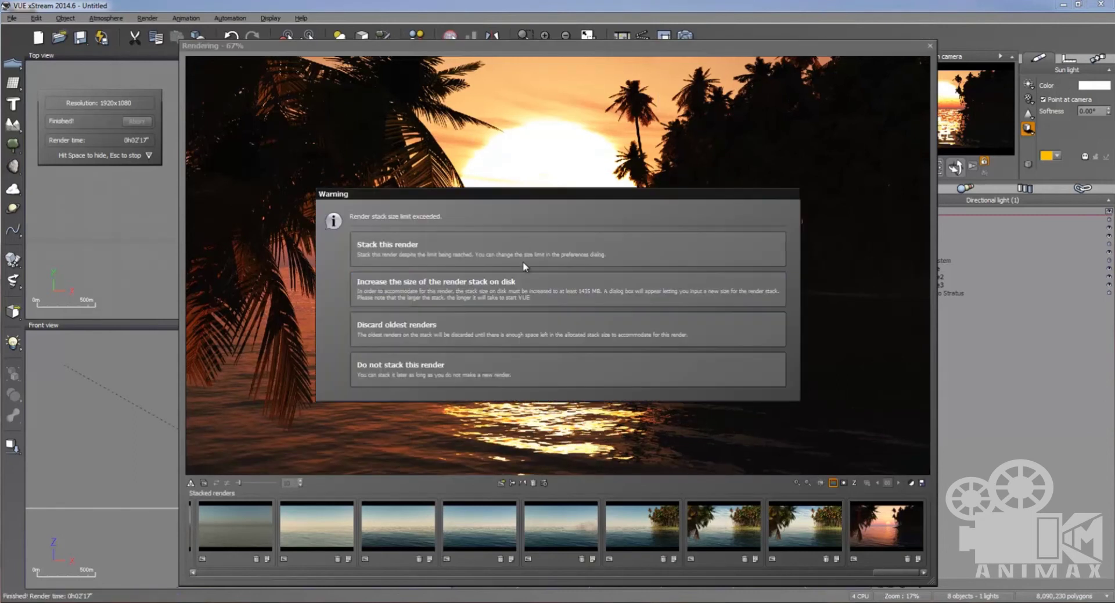
Step: Stack the finished sunset render and dismiss the post-render options
{"action": "left_click", "coordinate": [522, 252]}
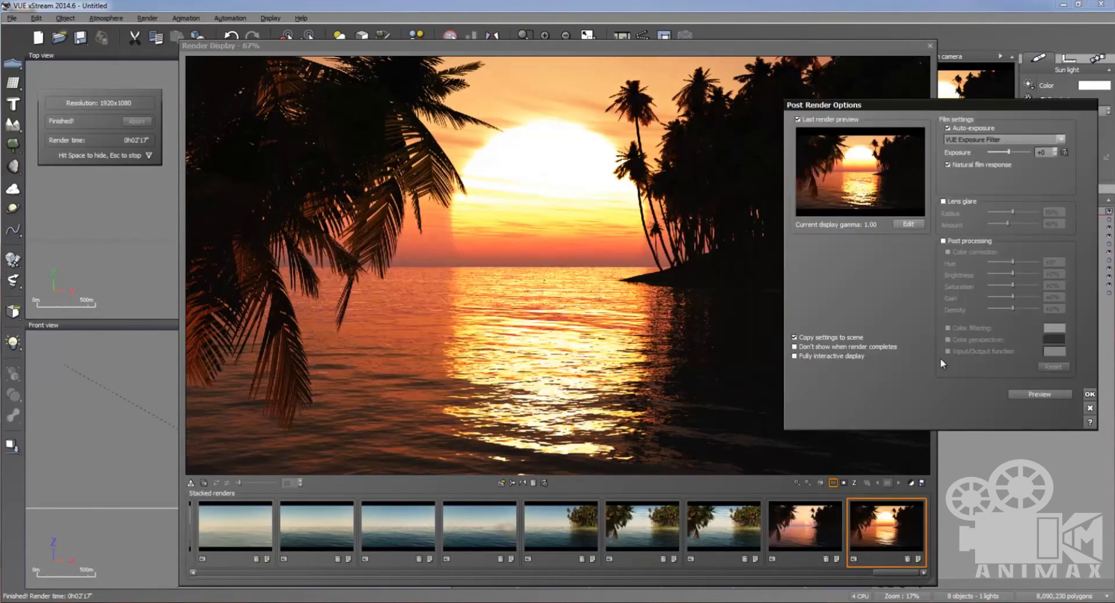
{"action": "left_click", "coordinate": [1089, 395]}
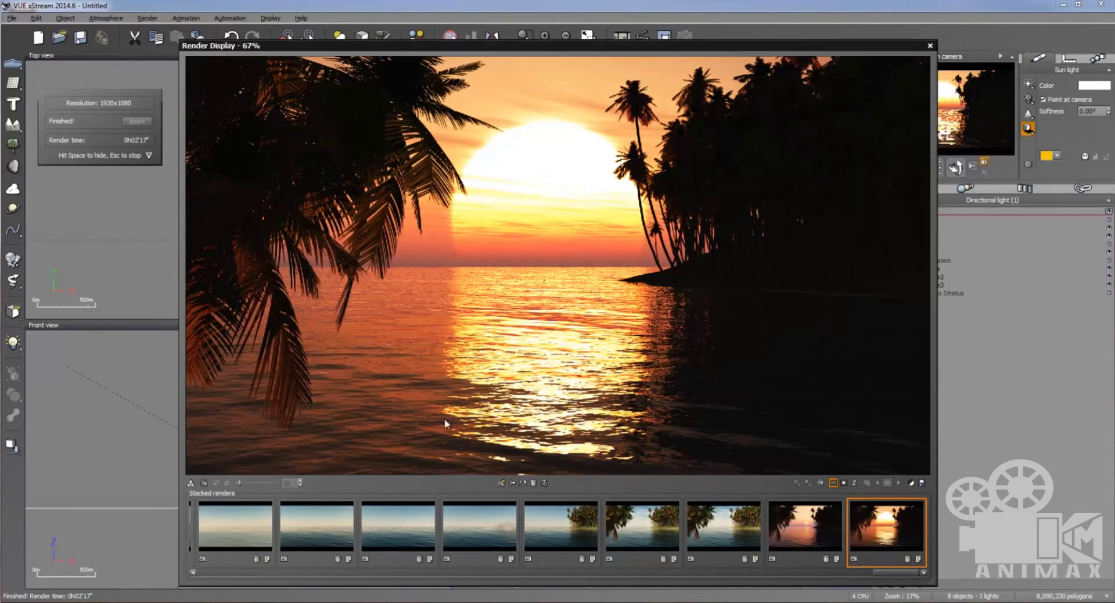